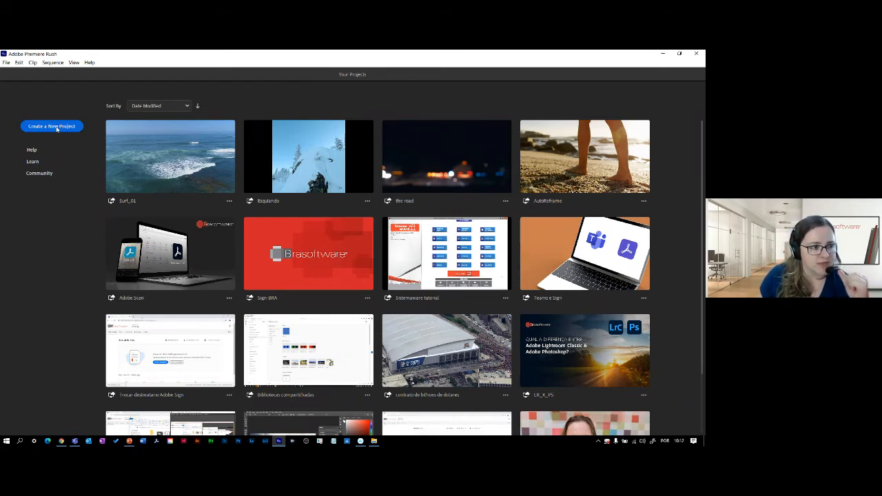
Start a new project named SURF_2 and open the 01 folder inside VIDEOS SURF as the media source
{"action": "left_click", "coordinate": [58, 128]}
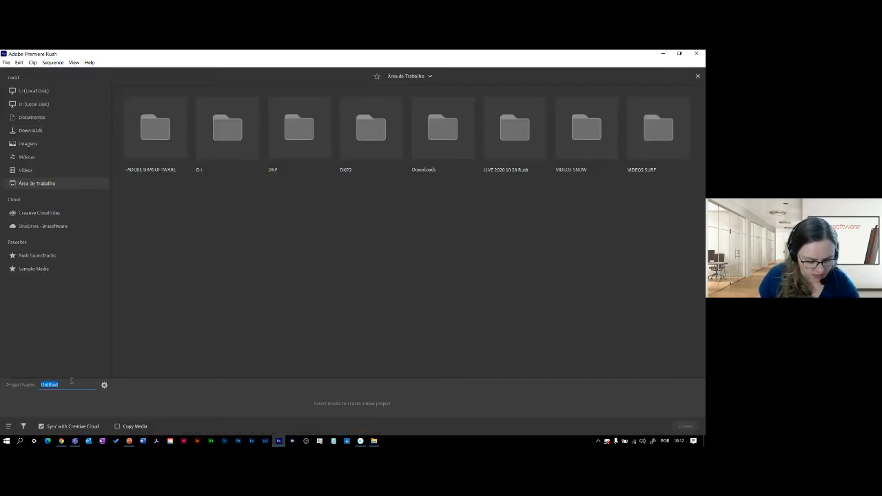
{"action": "type", "text": "SURF_2"}
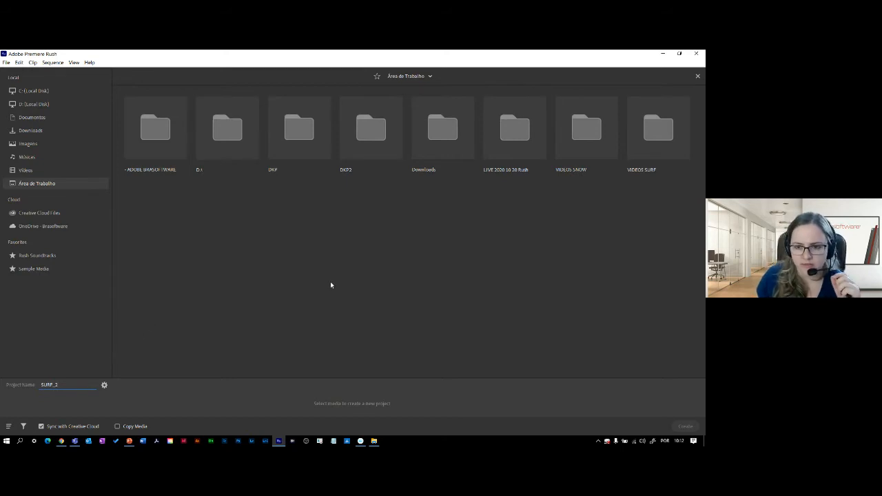
{"action": "left_click", "coordinate": [657, 136]}
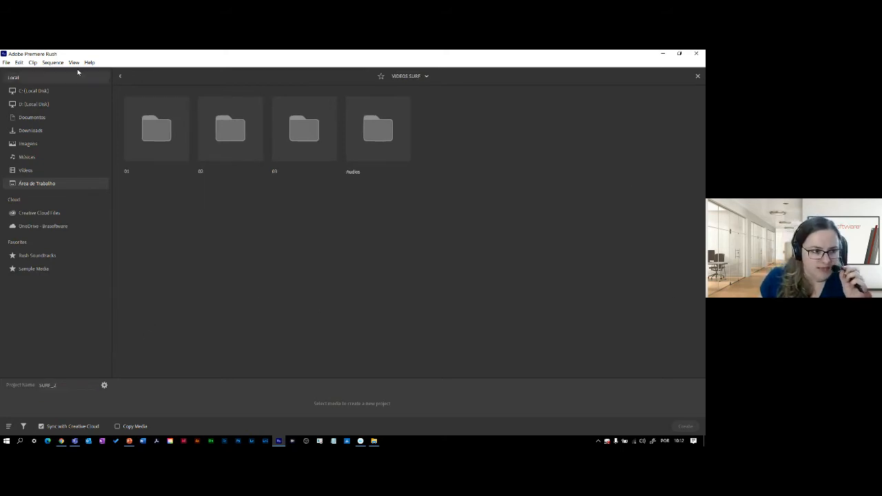
{"action": "left_click", "coordinate": [148, 134]}
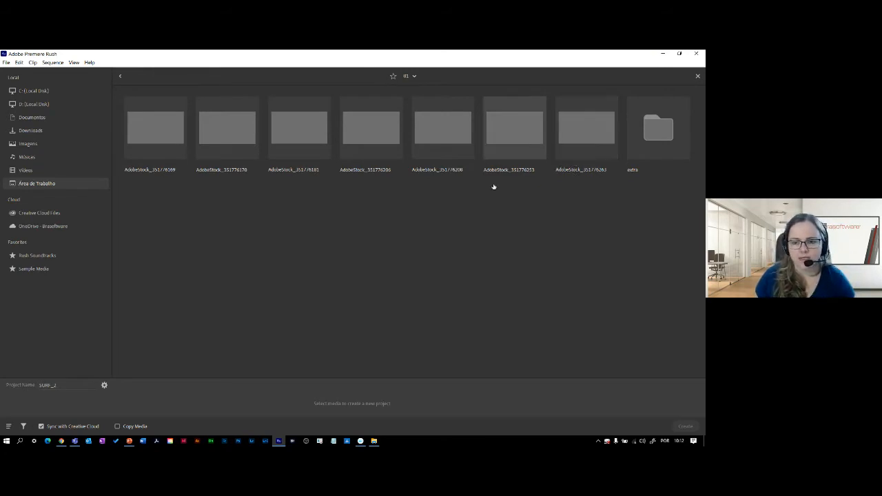
Select all seven AdobeStock videos in the folder, with the fifth one picked last, and create the project
{"action": "left_click", "coordinate": [153, 134]}
{"action": "left_click", "coordinate": [237, 135]}
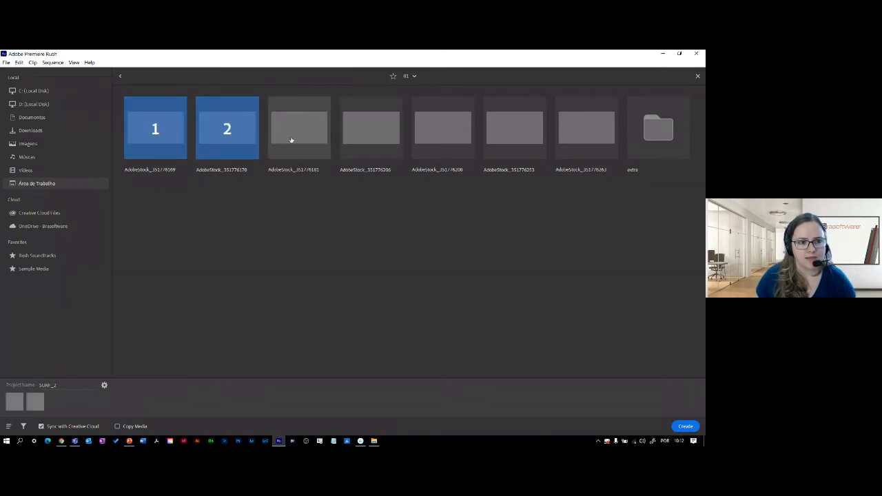
{"action": "left_click", "coordinate": [291, 139]}
{"action": "left_click", "coordinate": [372, 141]}
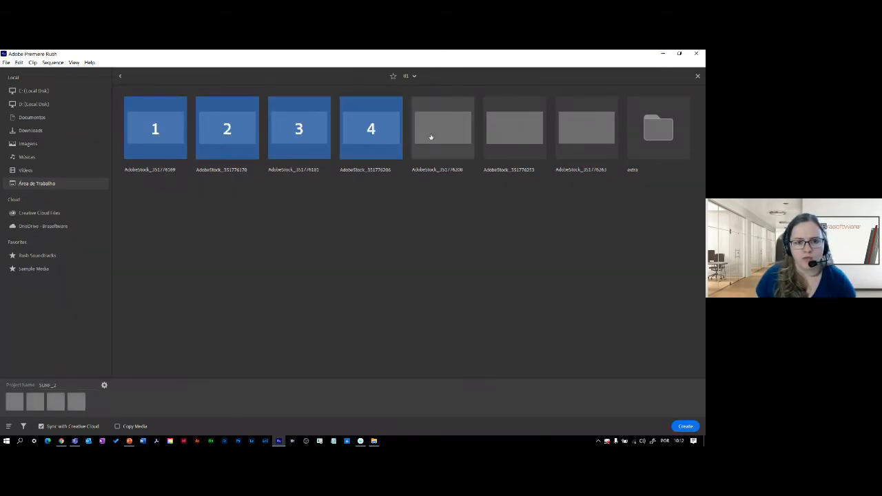
{"action": "left_click", "coordinate": [432, 137]}
{"action": "left_click", "coordinate": [536, 127]}
{"action": "left_click", "coordinate": [579, 131]}
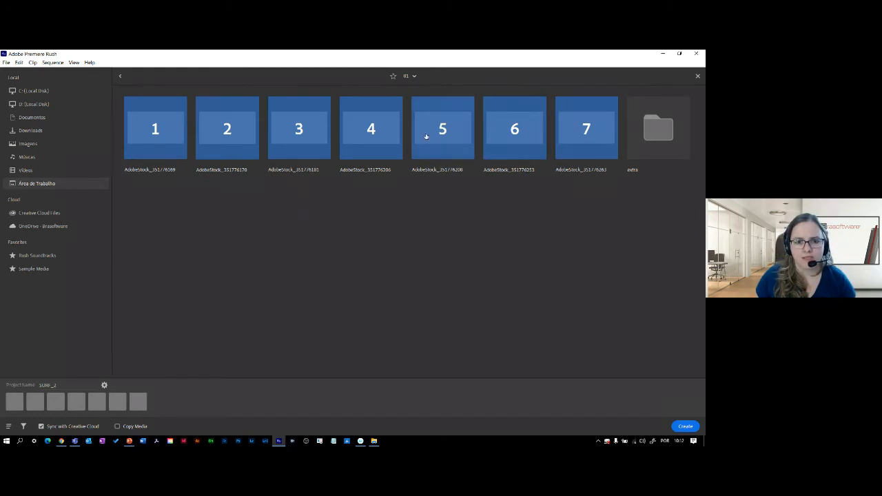
{"action": "left_click", "coordinate": [465, 143]}
{"action": "left_click", "coordinate": [432, 129]}
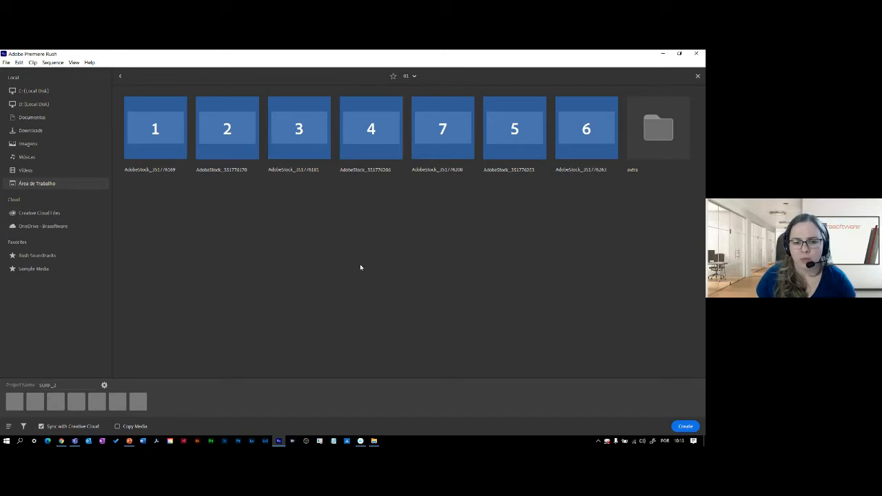
{"action": "left_click", "coordinate": [685, 426]}
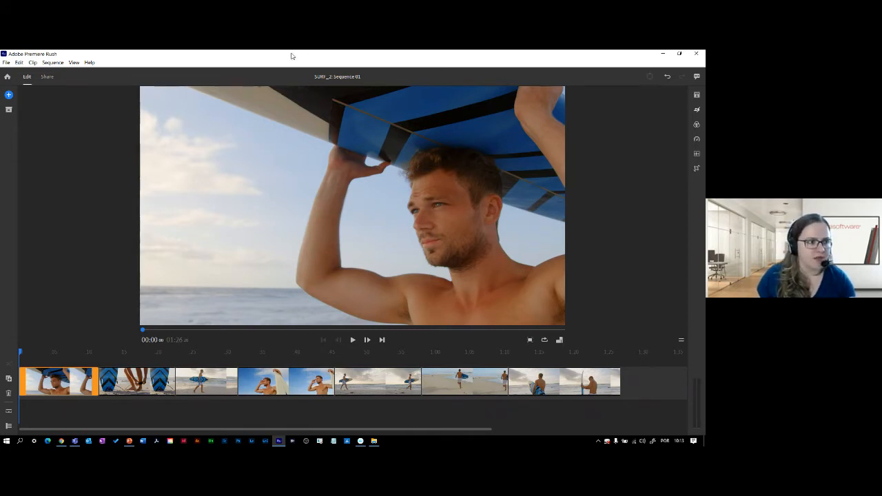
Set the preview quality to Low and show the track controls beside the timeline
{"action": "left_click", "coordinate": [77, 63]}
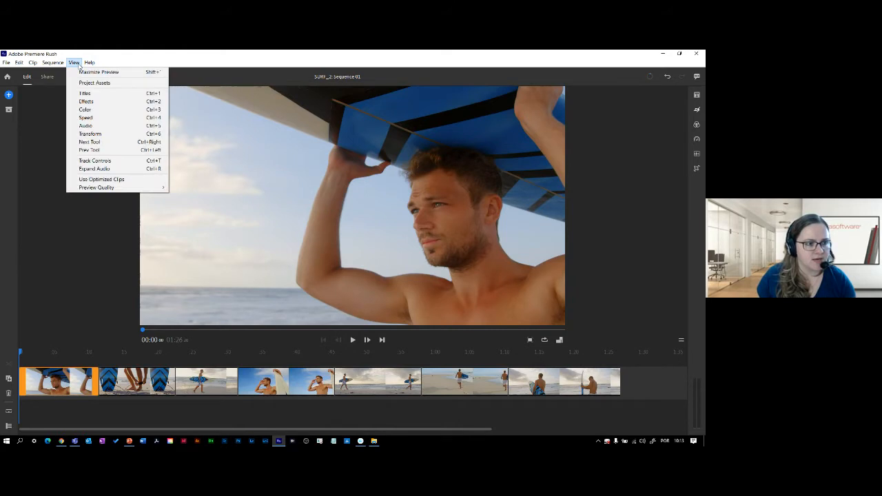
{"action": "mouse_move", "coordinate": [99, 189]}
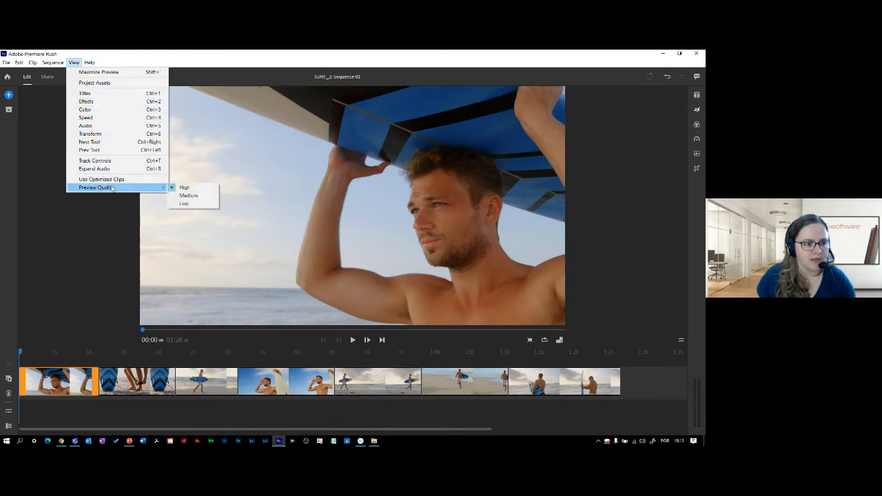
{"action": "left_click", "coordinate": [186, 203]}
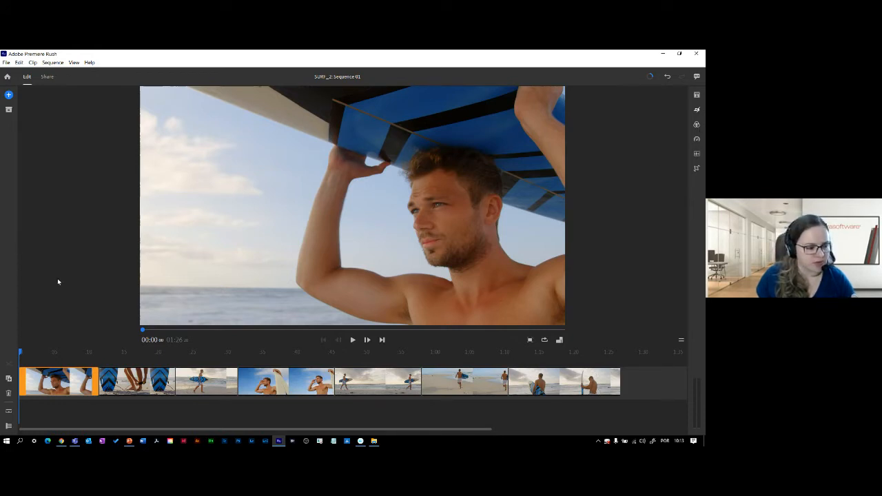
{"action": "left_click", "coordinate": [9, 426]}
{"action": "left_click", "coordinate": [9, 411]}
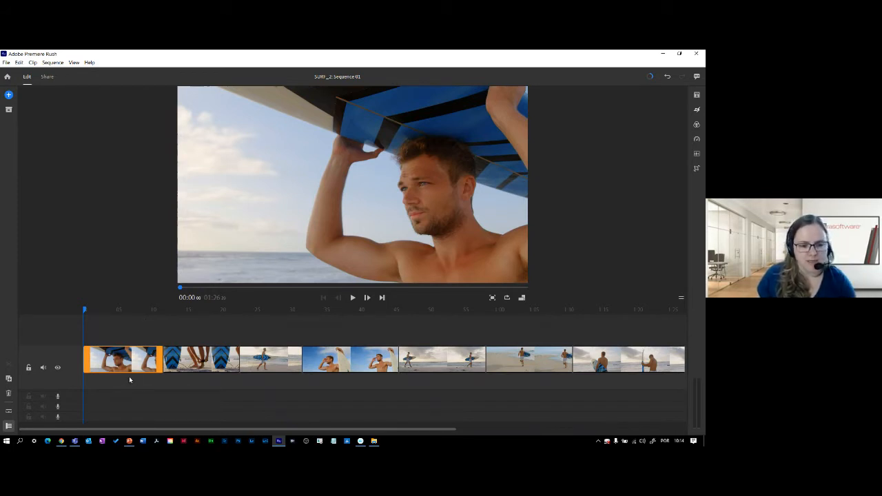
Look through the clips along the timeline from the second to the last, in close-up and as a whole sequence
{"action": "left_click", "coordinate": [190, 360]}
{"action": "left_click", "coordinate": [346, 359]}
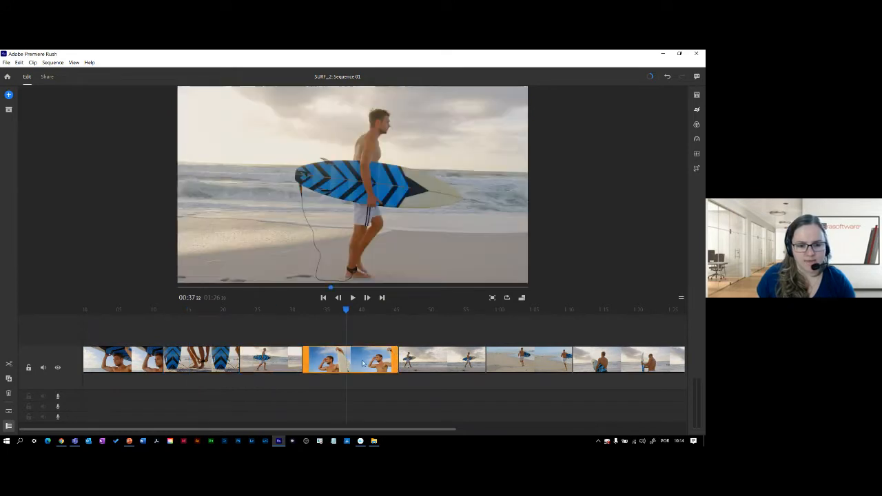
{"action": "left_click", "coordinate": [445, 359]}
{"action": "left_click", "coordinate": [522, 360]}
{"action": "left_click", "coordinate": [612, 354]}
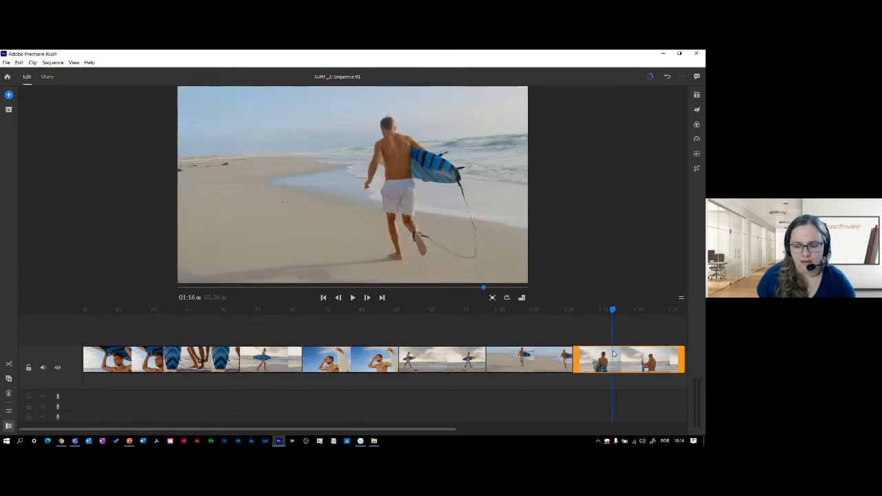
{"action": "scroll", "coordinate": [603, 354], "scroll_direction": "down", "scroll_amount": 3}
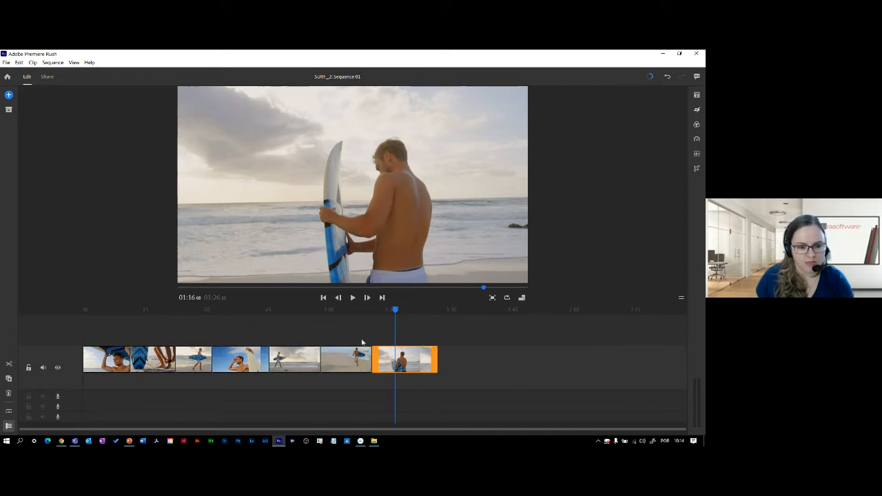
{"action": "scroll", "coordinate": [410, 335], "scroll_direction": "up", "scroll_amount": 3}
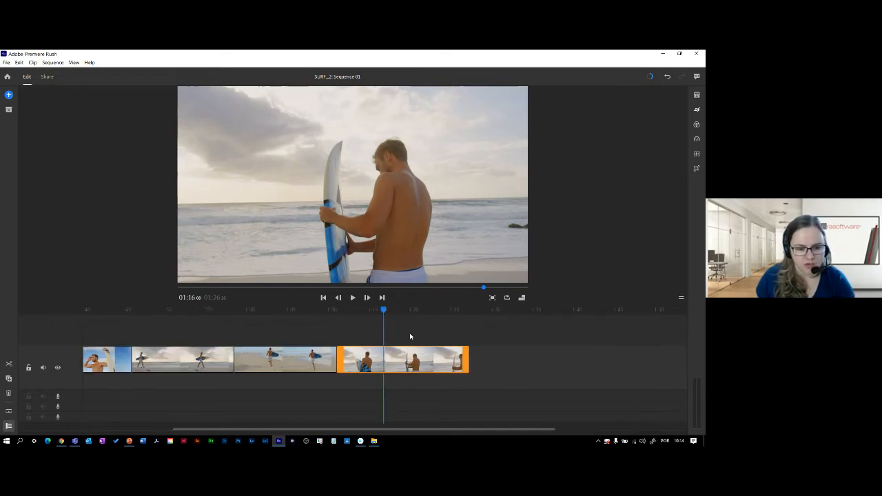
{"action": "scroll", "coordinate": [410, 337], "scroll_direction": "down", "scroll_amount": 3}
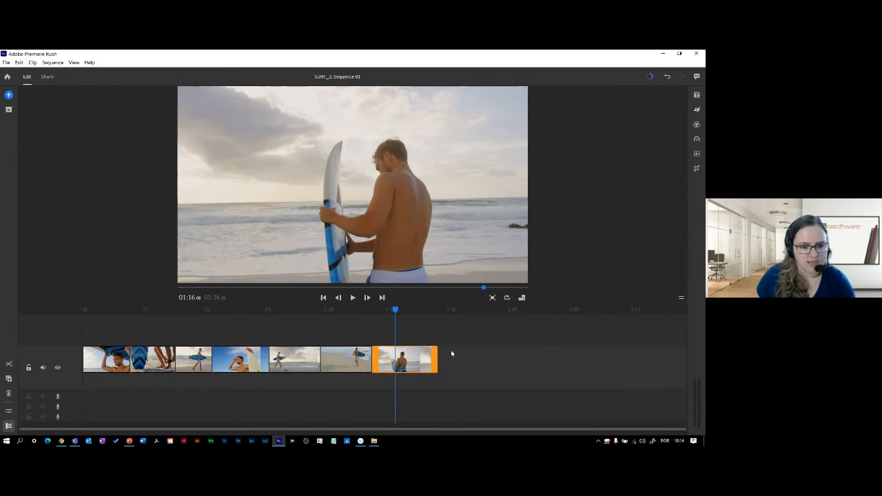
Play back parts of the first clips, beginning near the start of the sequence, to check their content
{"action": "left_click_drag", "start_coordinate": [396, 311], "coordinate": [108, 331]}
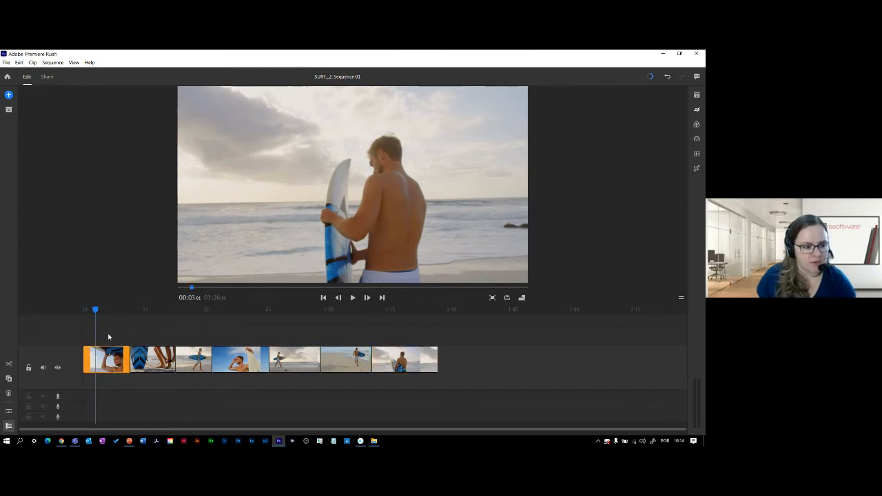
{"action": "key", "text": "space"}
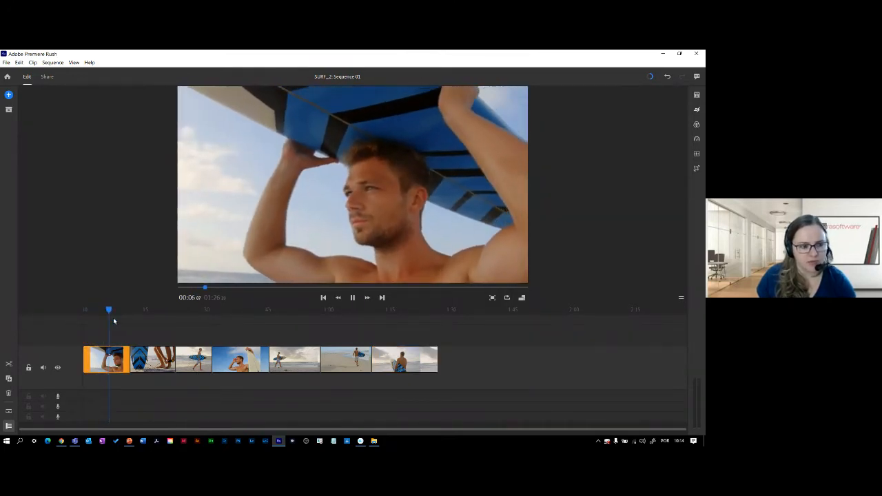
{"action": "left_click", "coordinate": [139, 339]}
{"action": "key", "text": "space"}
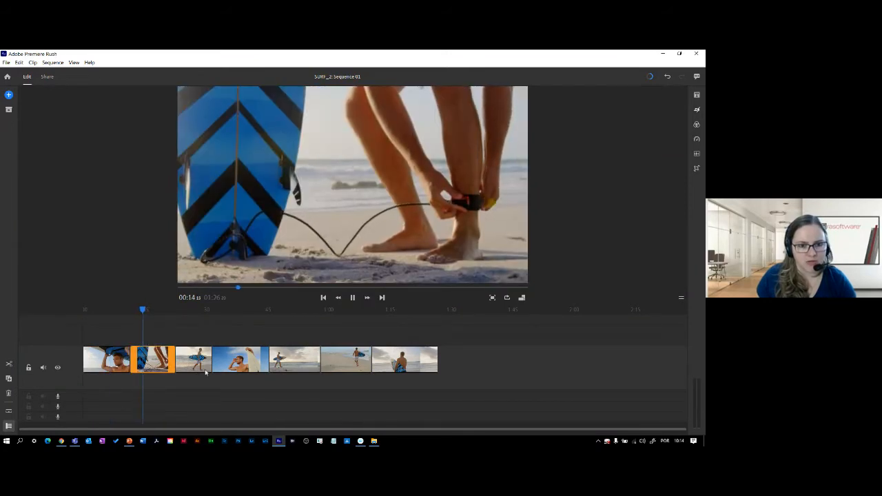
{"action": "left_click", "coordinate": [196, 334]}
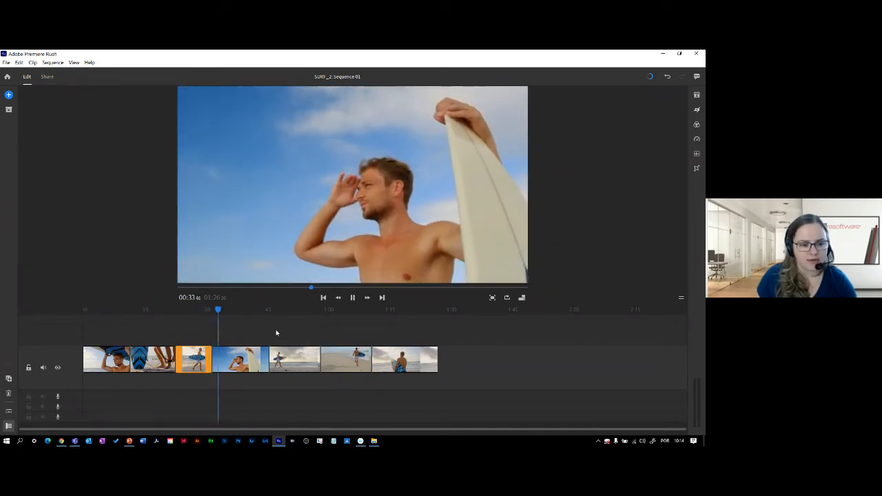
Move the clip of the surfer running away along the beach to the end of the timeline
{"action": "left_click", "coordinate": [337, 367]}
{"action": "left_click_drag", "start_coordinate": [337, 367], "coordinate": [448, 371]}
{"action": "left_click", "coordinate": [340, 348]}
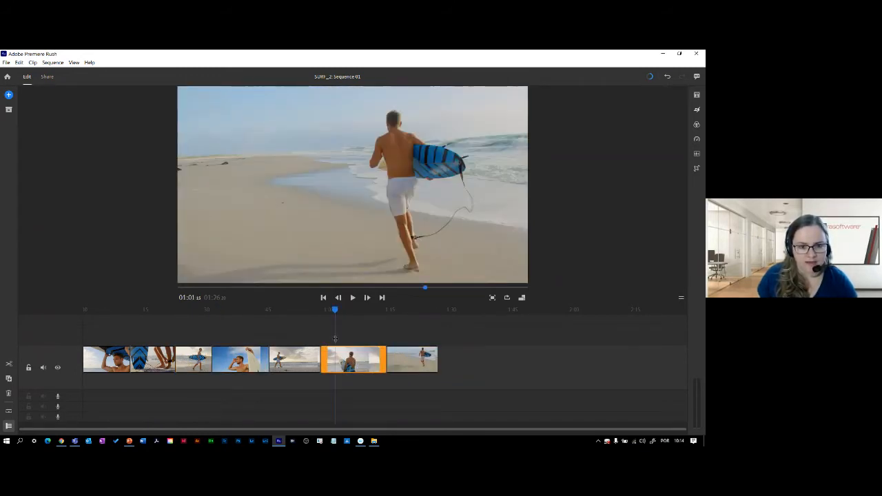
Move the clip of the surfer standing with his upright board to second place and the one of him shading his eyes to third
{"action": "key", "text": "space"}
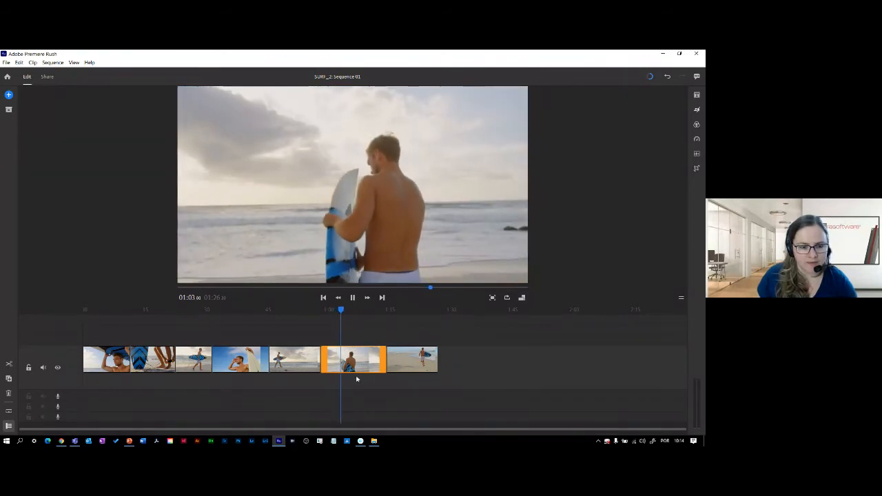
{"action": "key", "text": "space"}
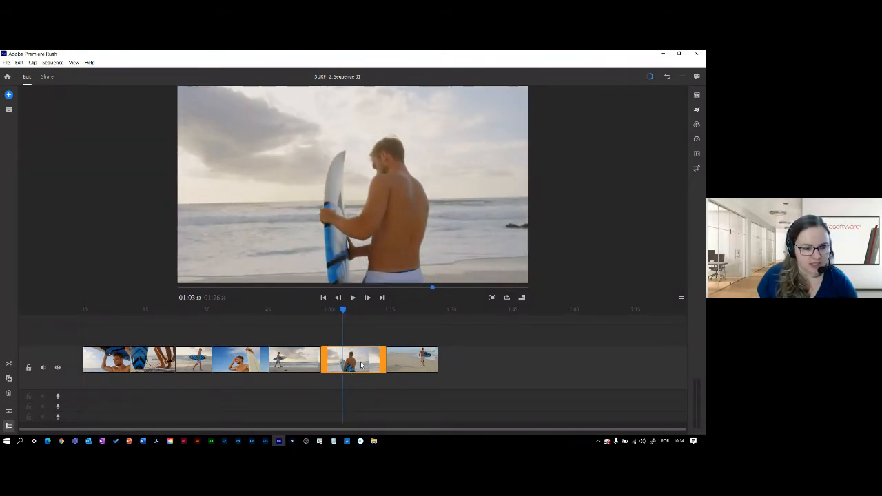
{"action": "left_click_drag", "start_coordinate": [357, 365], "coordinate": [183, 360]}
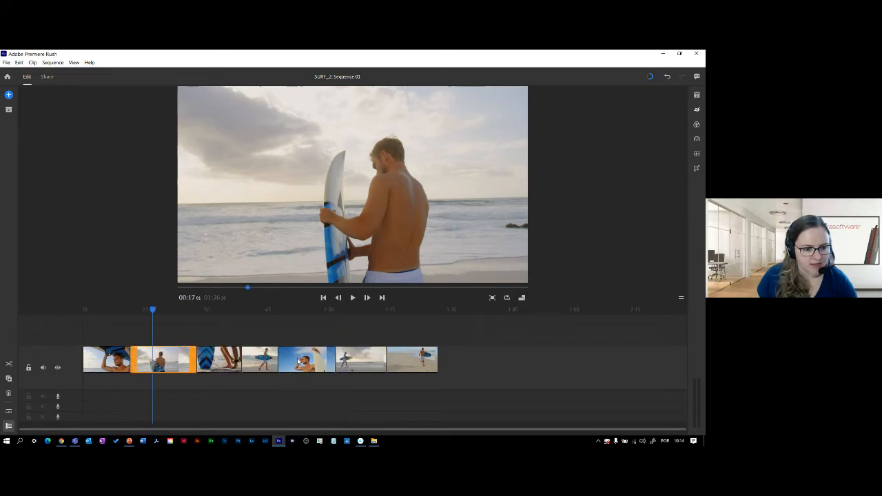
{"action": "left_click", "coordinate": [299, 362]}
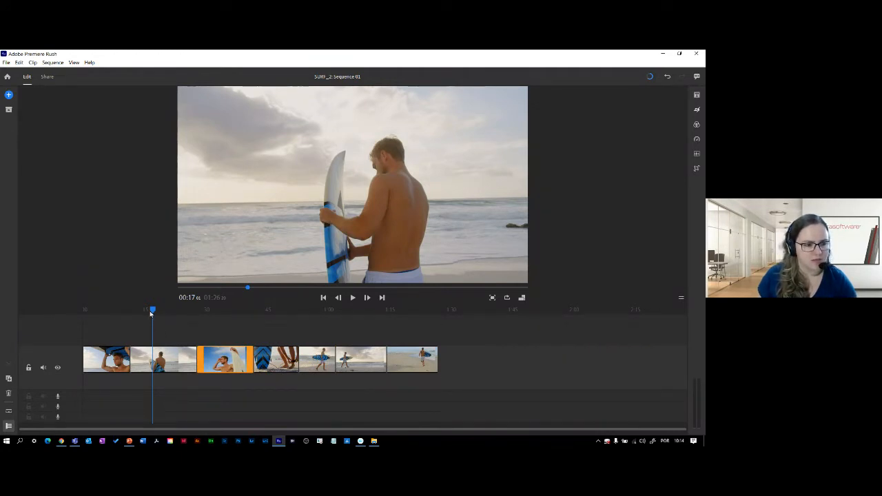
Play the reordered sequence from its beginning to review the clip lengths and pacing
{"action": "left_click_drag", "start_coordinate": [152, 311], "coordinate": [83, 321]}
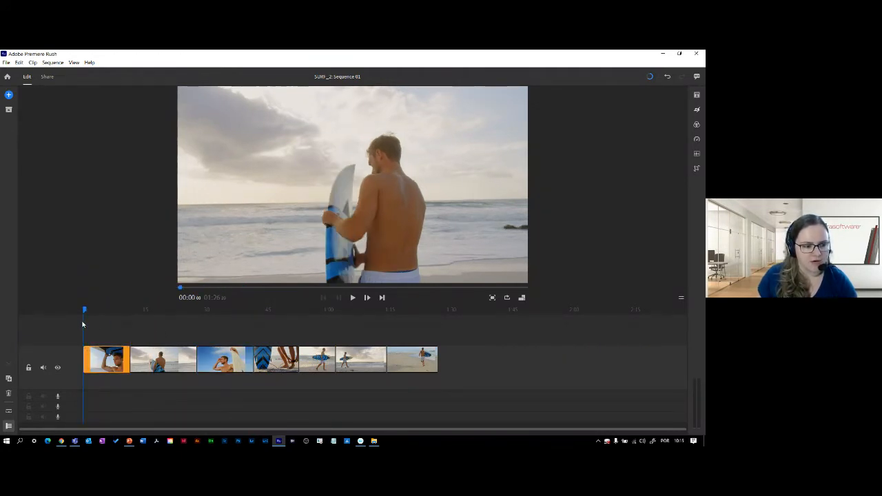
{"action": "key", "text": "space"}
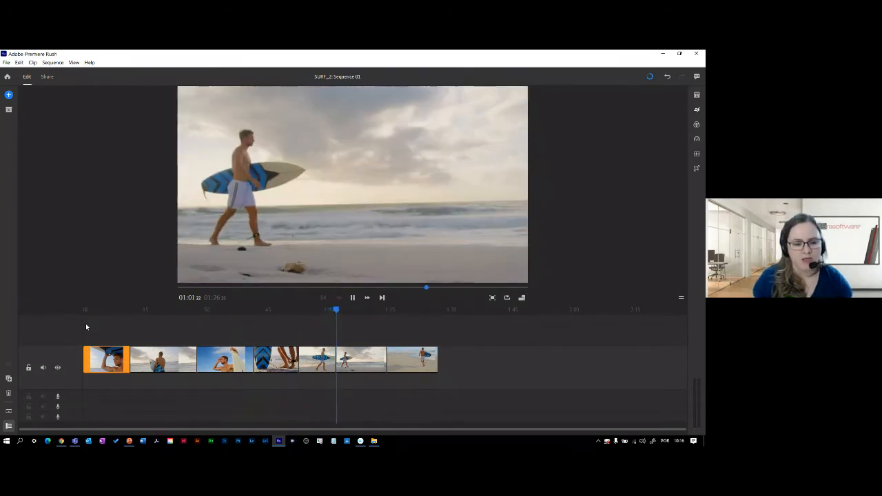
{"action": "key", "text": "space"}
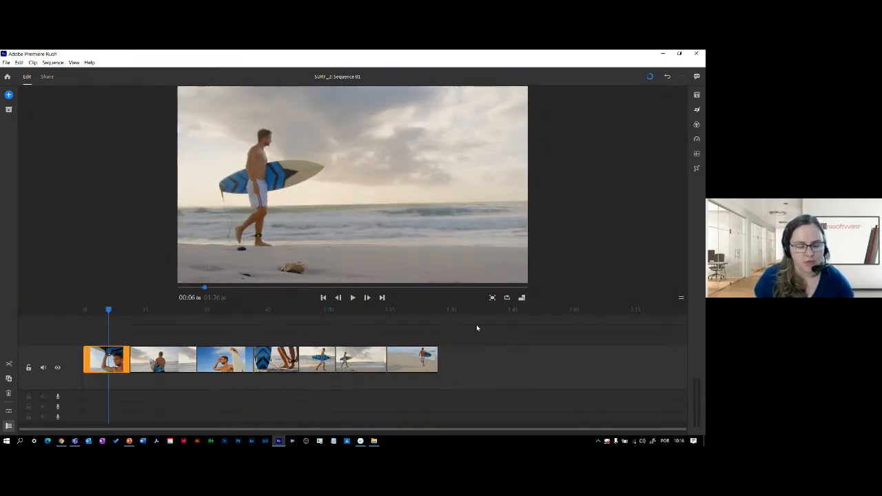
Set the Range Speed of the first and second timeline clips to 300%
{"action": "left_click", "coordinate": [697, 140]}
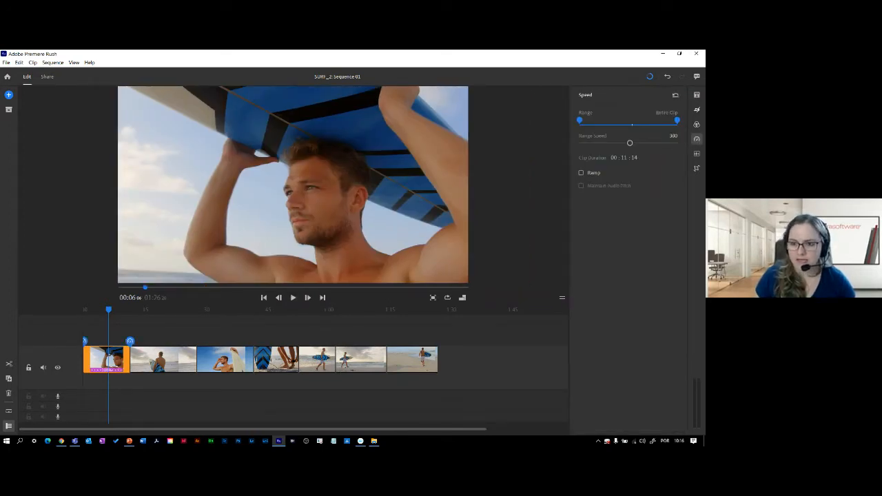
{"action": "left_click_drag", "start_coordinate": [629, 143], "coordinate": [664, 140]}
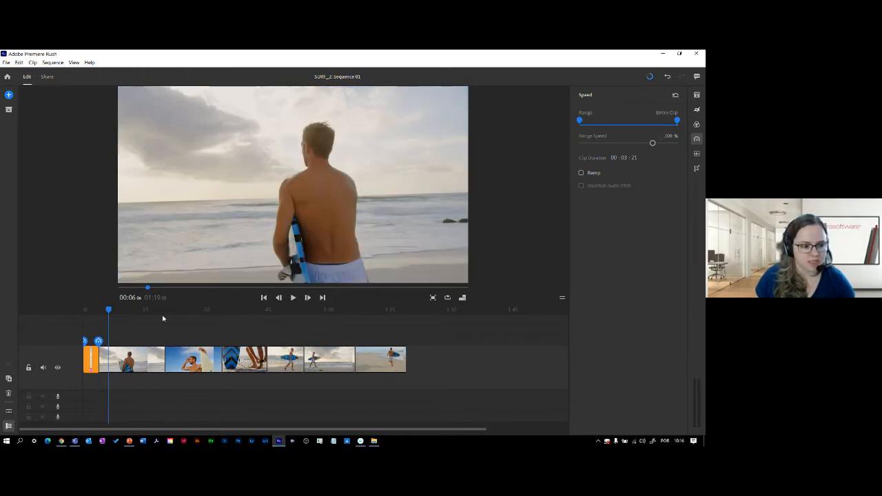
{"action": "left_click", "coordinate": [133, 356]}
{"action": "left_click", "coordinate": [663, 135]}
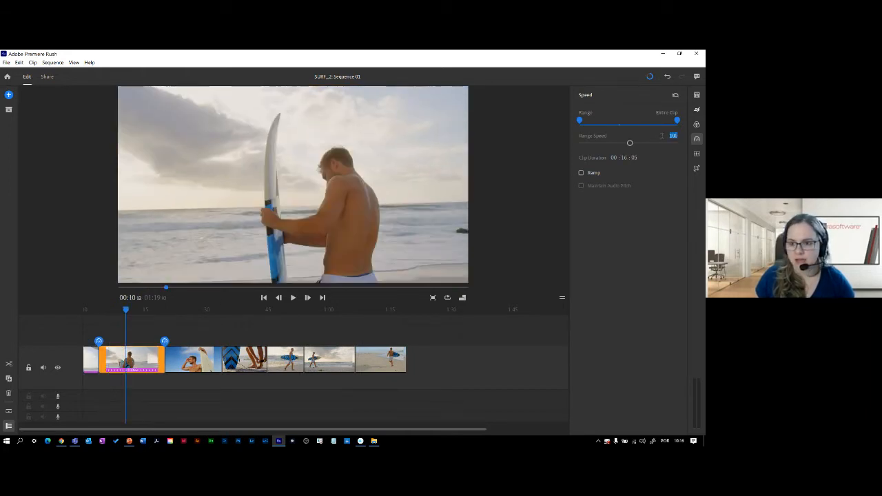
{"action": "type", "text": "300"}
{"action": "key", "text": "Return"}
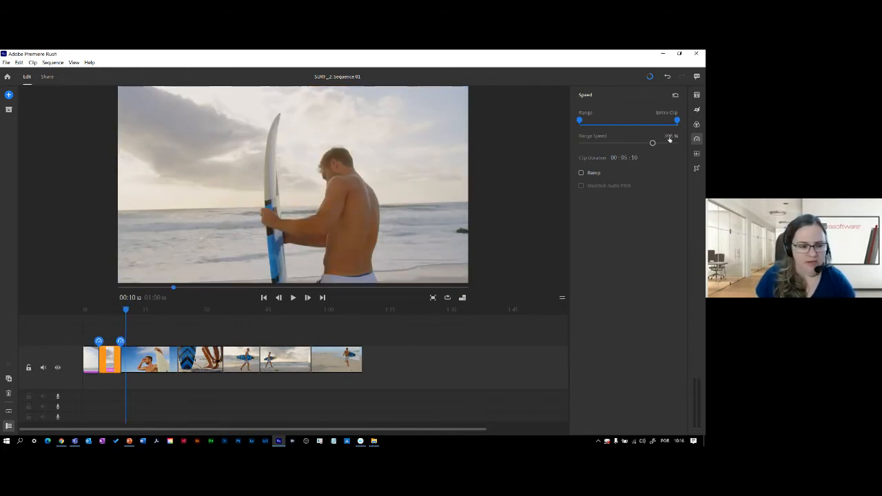
Set the Range Speed of the third timeline clip, the surfer shading his eyes, to 300%
{"action": "left_click", "coordinate": [132, 352]}
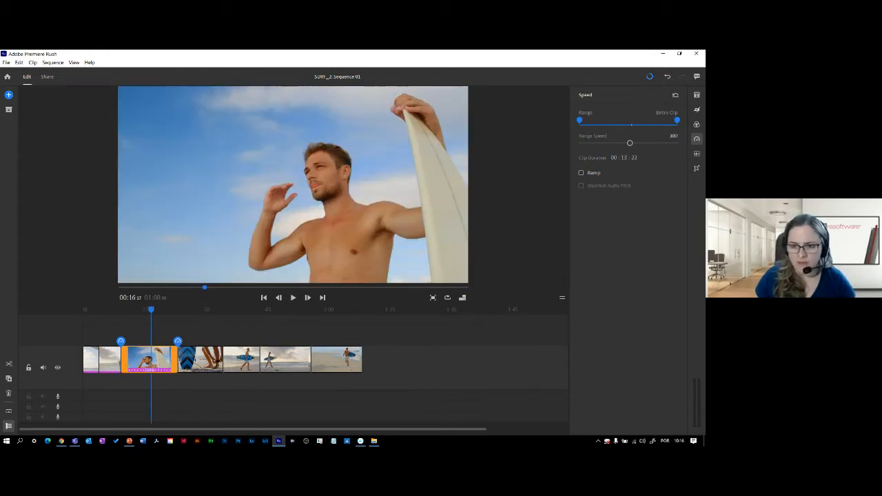
{"action": "type", "text": "300"}
{"action": "key", "text": "Return"}
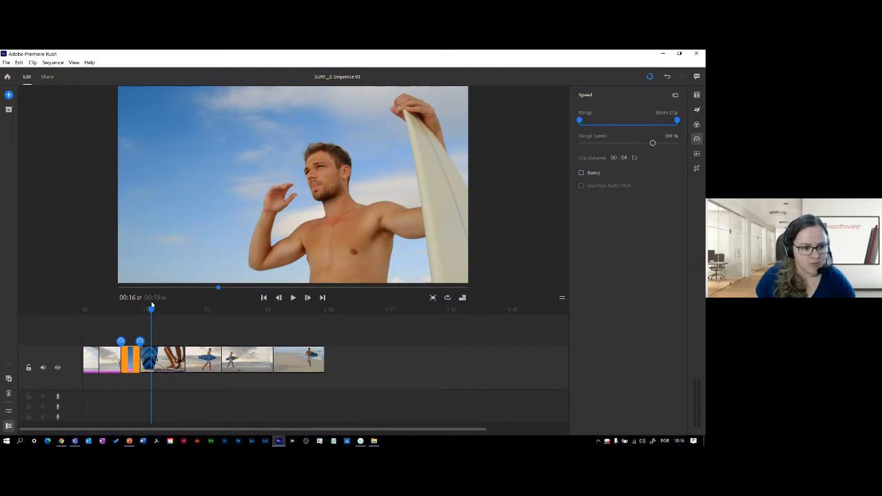
Play the sped-up opening clip from its beginning to look for a suitable cutting point
{"action": "left_click_drag", "start_coordinate": [151, 308], "coordinate": [82, 311]}
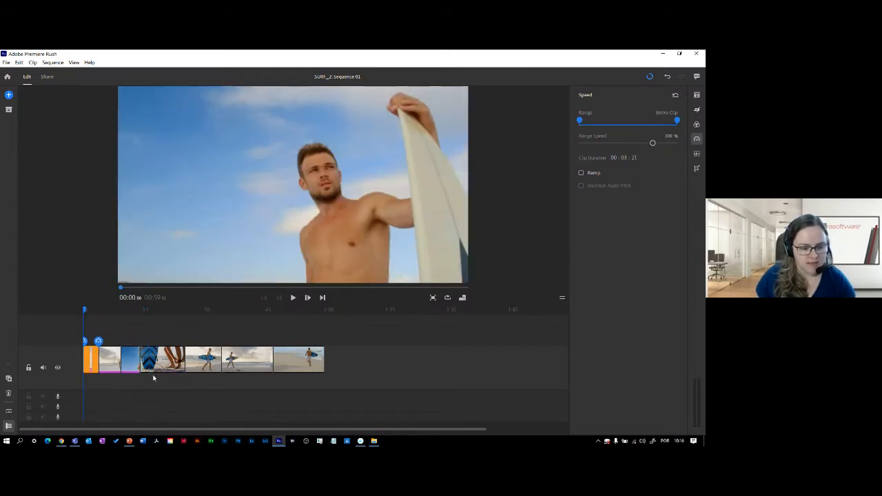
{"action": "scroll", "coordinate": [153, 377], "scroll_direction": "up", "scroll_amount": 3}
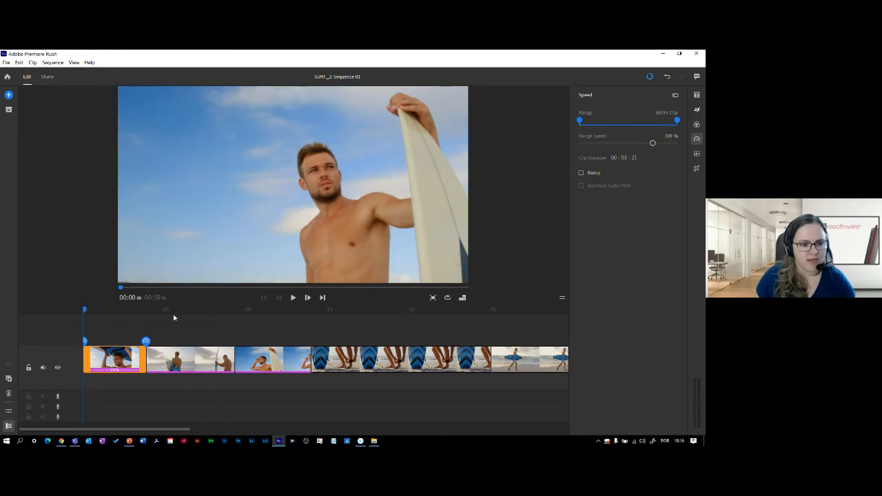
{"action": "left_click", "coordinate": [293, 297]}
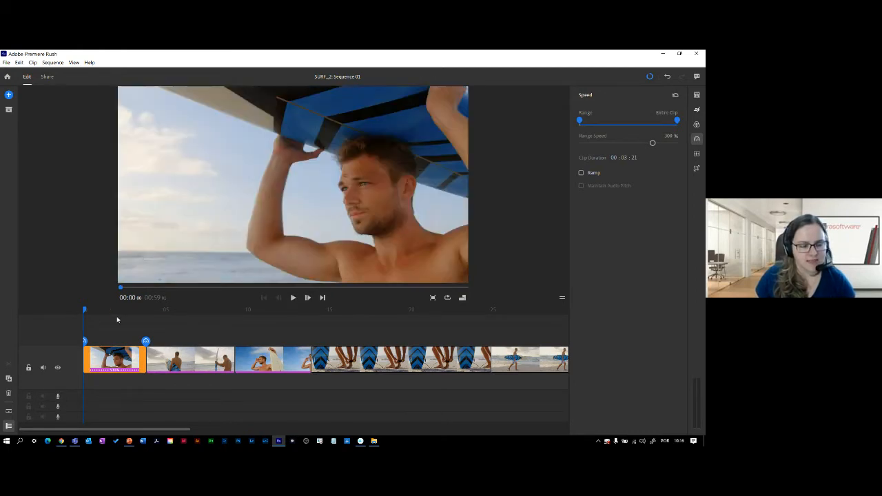
{"action": "key", "text": "space"}
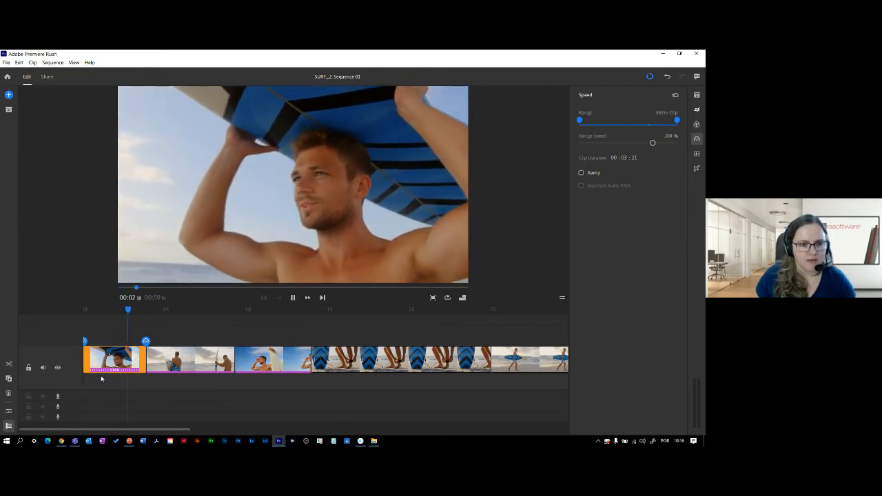
{"action": "key", "text": "space"}
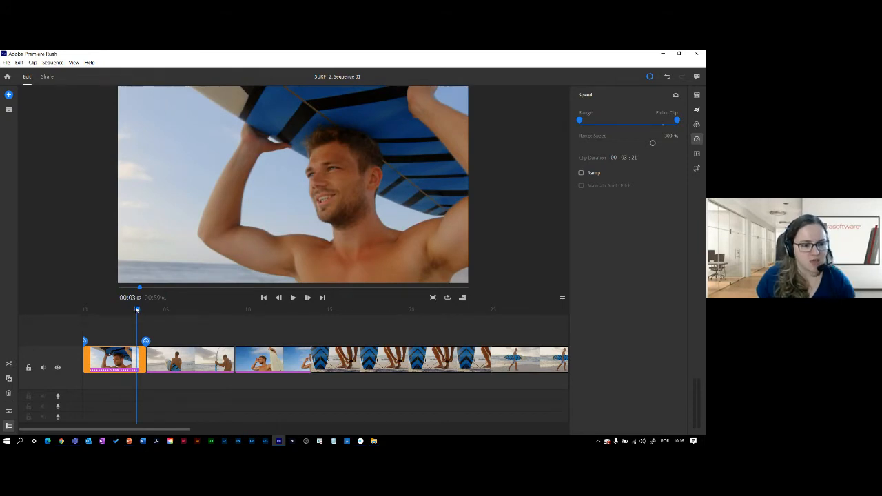
{"action": "left_click_drag", "start_coordinate": [136, 310], "coordinate": [104, 318]}
{"action": "key", "text": "space"}
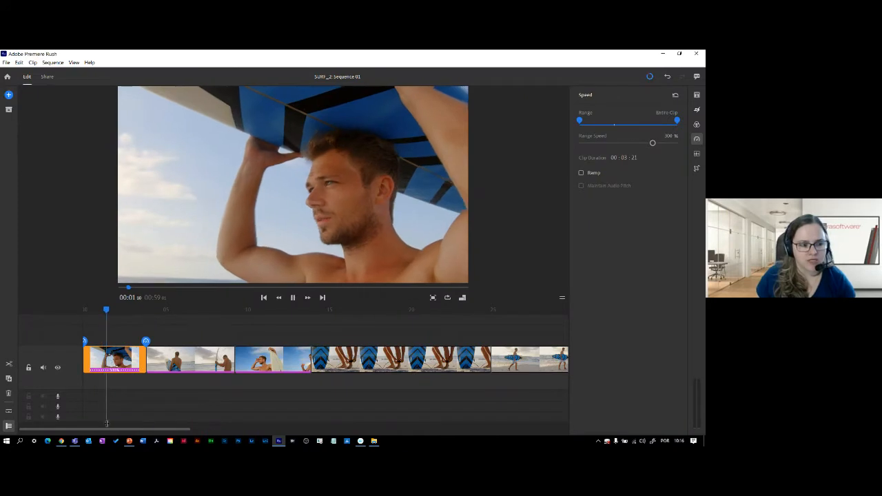
{"action": "key", "text": "space"}
Split the first clip at about 2 seconds and delete its second part
{"action": "left_click", "coordinate": [117, 310]}
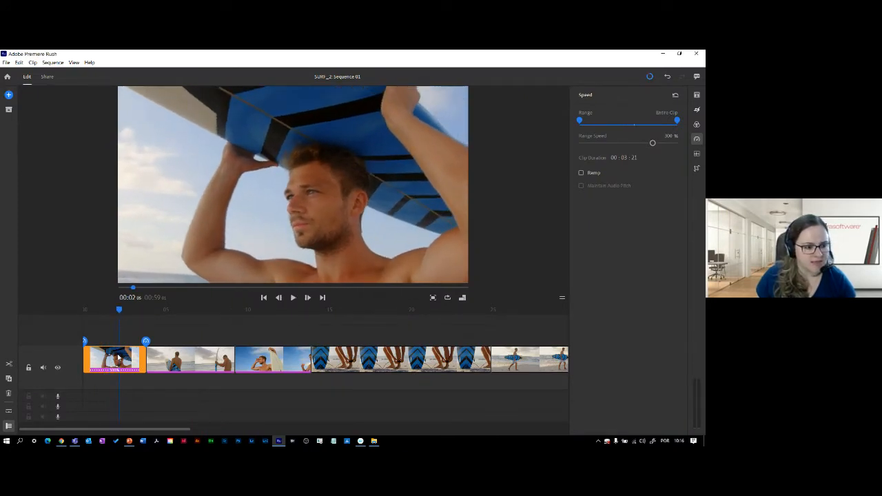
{"action": "key", "text": "="}
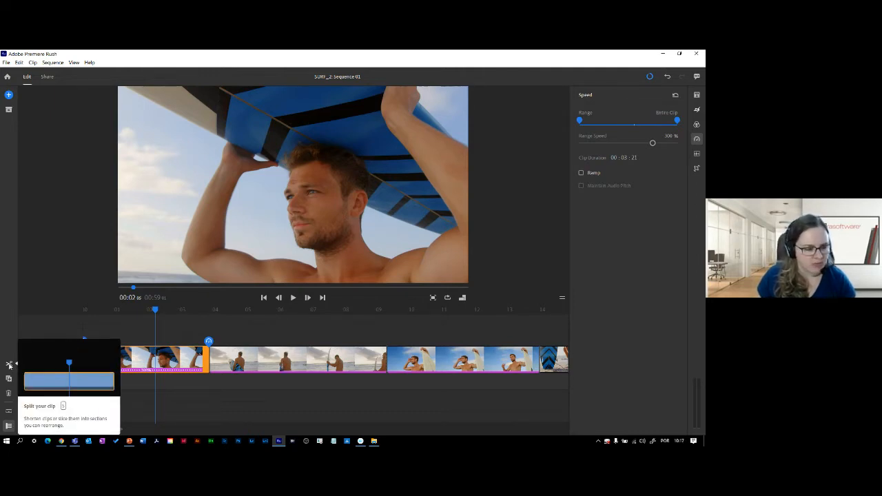
{"action": "left_click", "coordinate": [8, 366]}
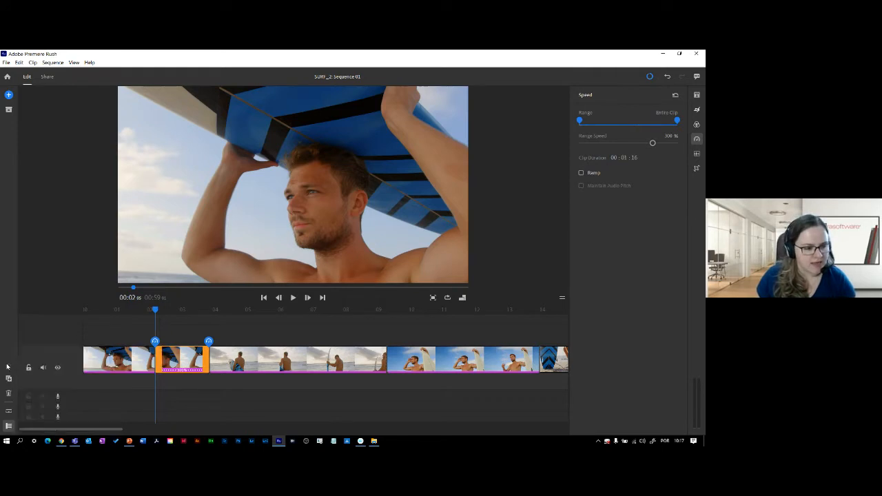
{"action": "left_click", "coordinate": [180, 360]}
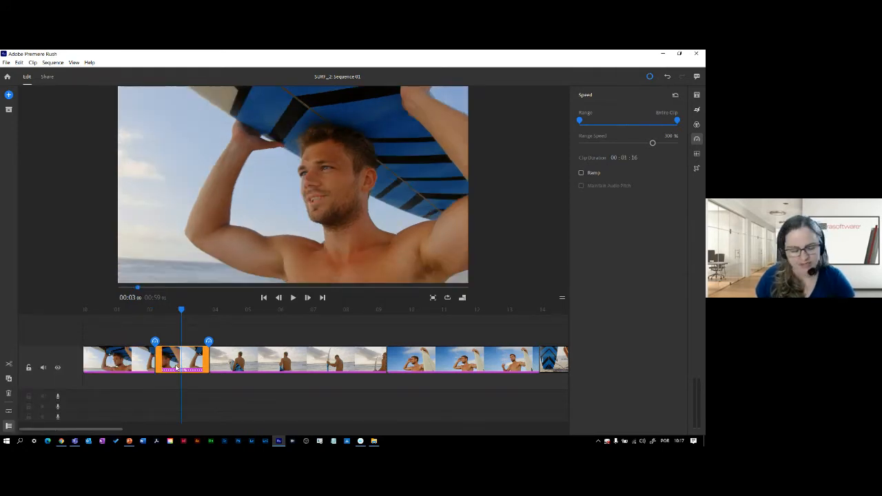
{"action": "key", "text": "Delete"}
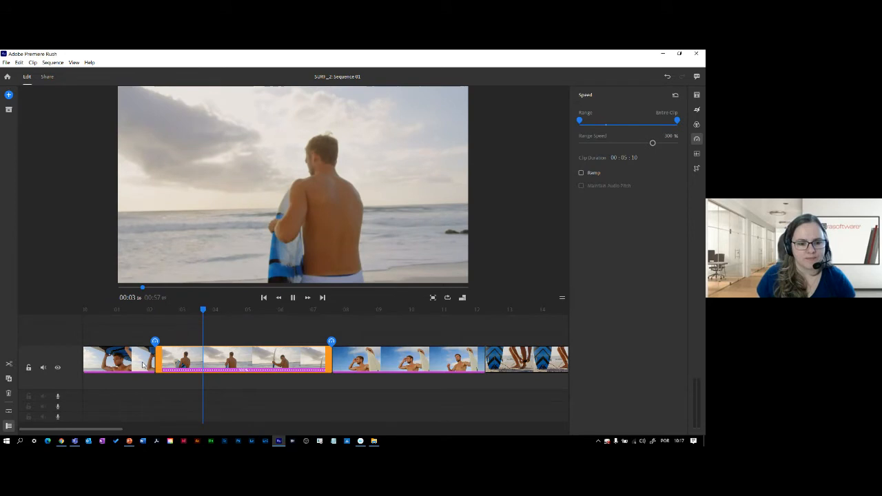
Play across the cut between the shortened first clip and the second clip to check it
{"action": "left_click_drag", "start_coordinate": [254, 317], "coordinate": [134, 322]}
{"action": "key", "text": "space"}
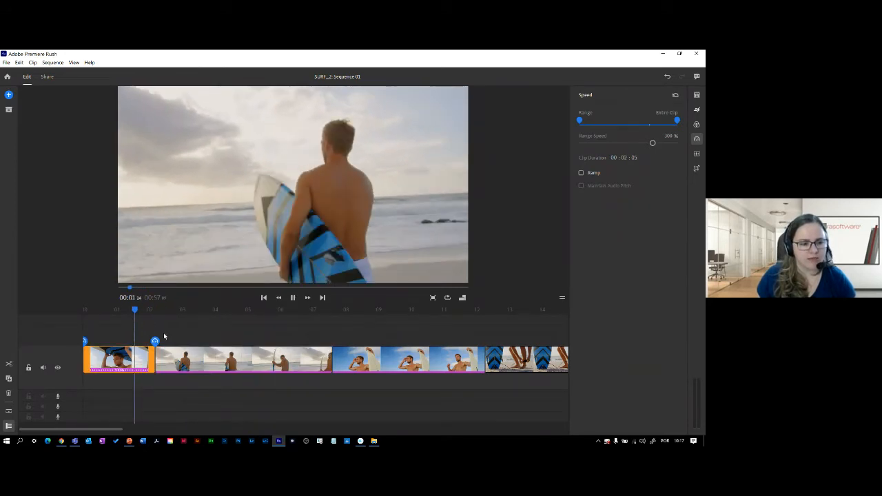
{"action": "key", "text": "space"}
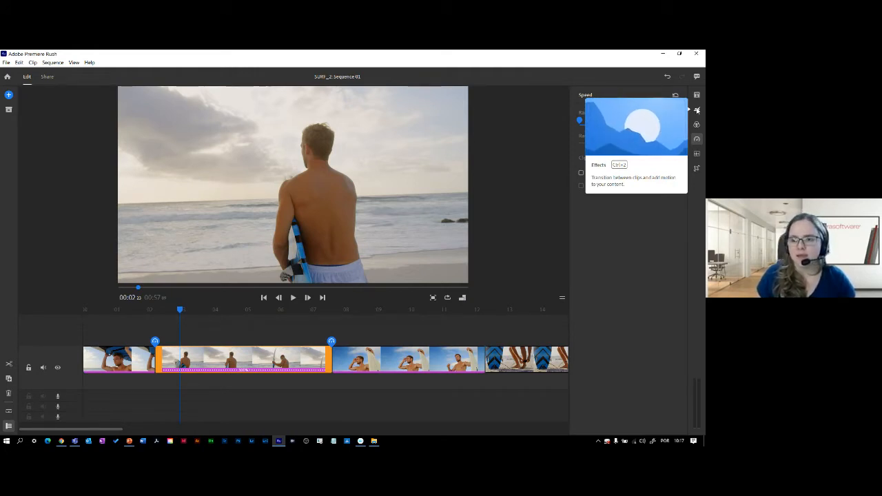
Add a Dip to White transition between the first and second clips and preview it
{"action": "left_click", "coordinate": [697, 111]}
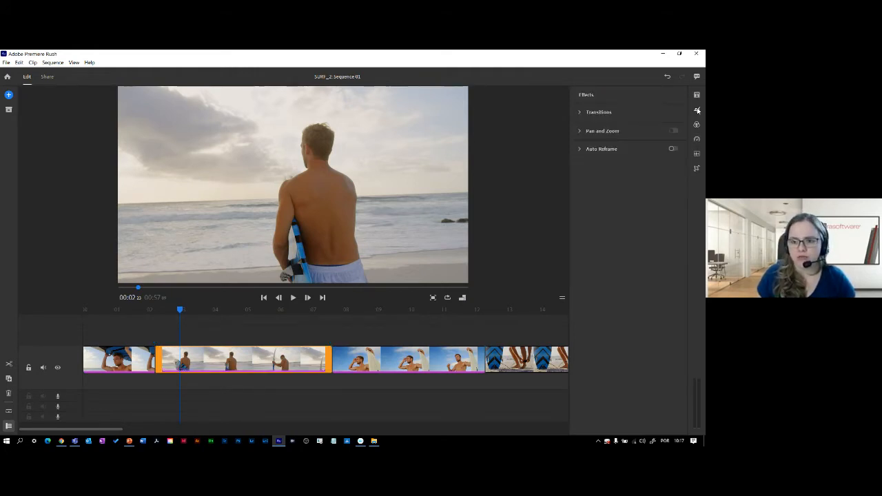
{"action": "left_click", "coordinate": [580, 112]}
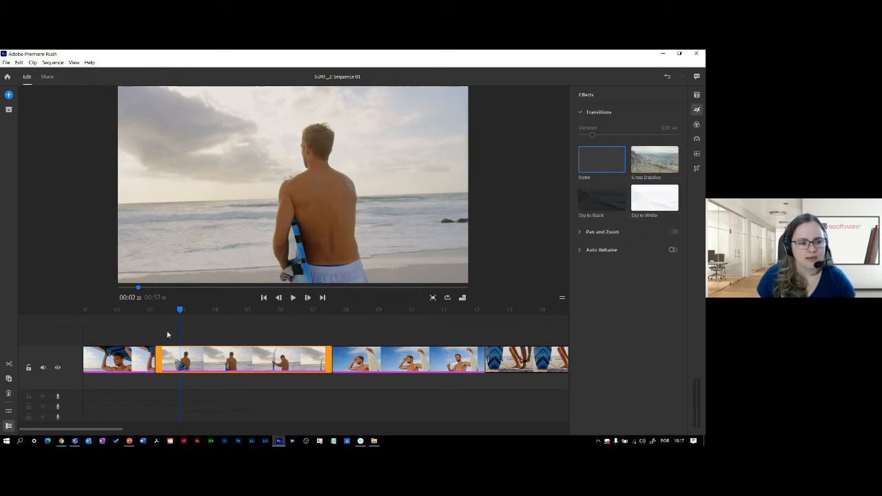
{"action": "left_click_drag", "start_coordinate": [182, 308], "coordinate": [128, 309]}
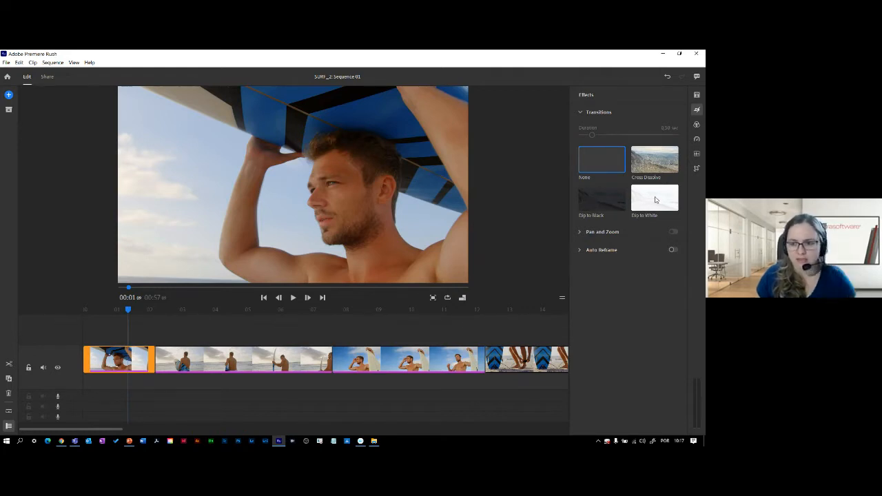
{"action": "mouse_move", "coordinate": [656, 201]}
{"action": "left_mouse_down"}
{"action": "mouse_move", "coordinate": [97, 361]}
{"action": "mouse_move", "coordinate": [154, 361]}
{"action": "left_mouse_up"}
{"action": "key", "text": "space"}
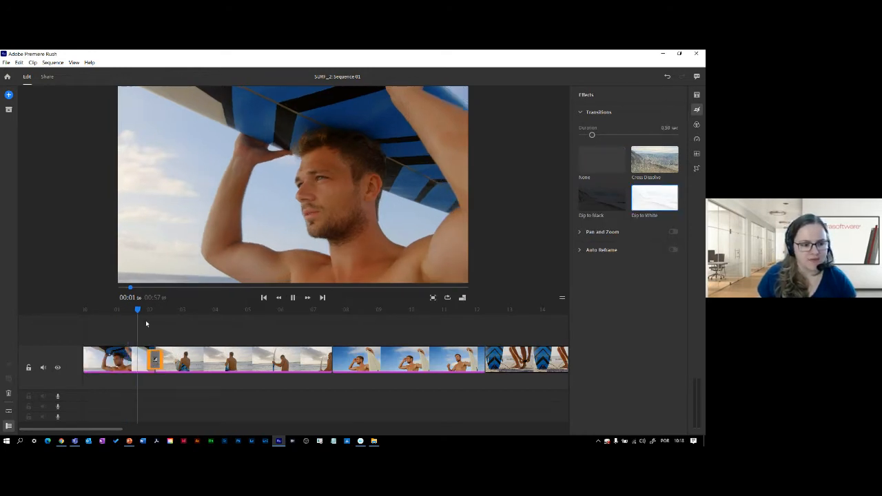
{"action": "key", "text": "space"}
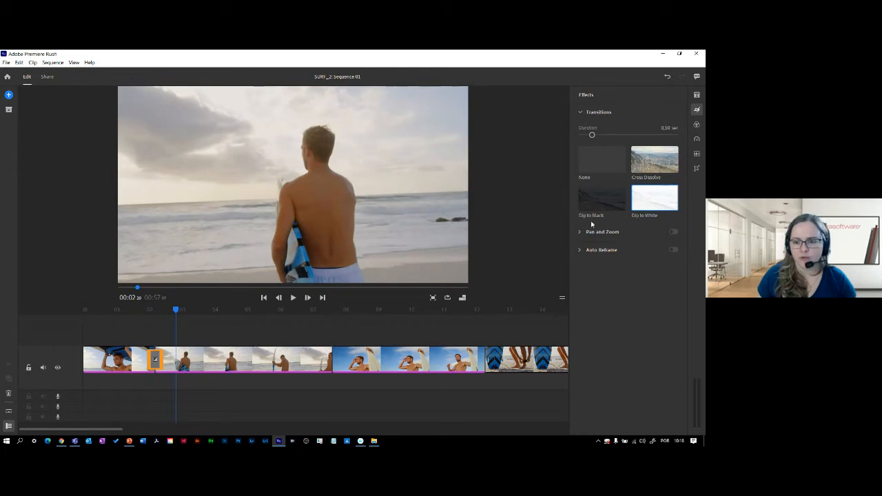
Try Dip to Black for the transition between the first two clips and preview it
{"action": "left_click", "coordinate": [602, 202]}
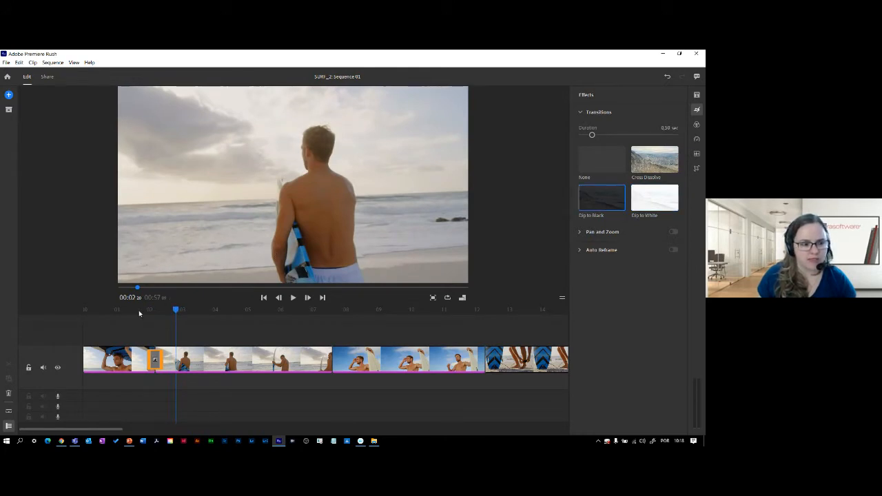
{"action": "left_click_drag", "start_coordinate": [175, 311], "coordinate": [136, 311]}
{"action": "key", "text": "space"}
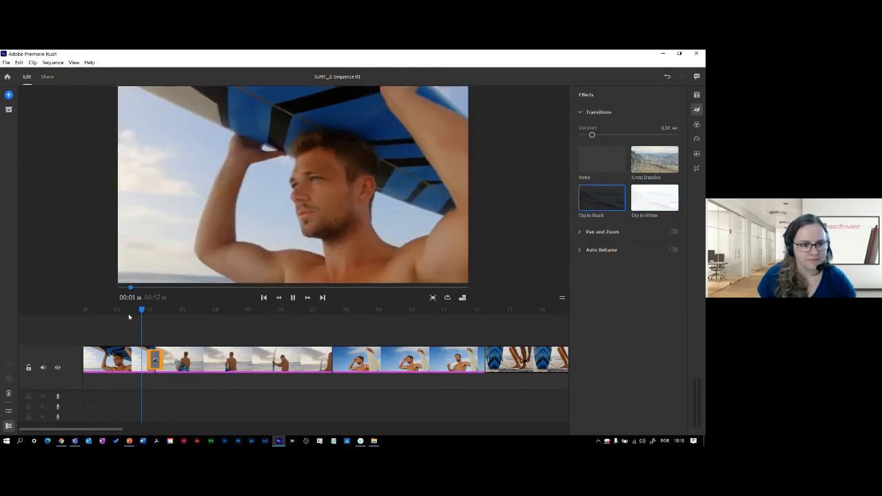
{"action": "key", "text": "space"}
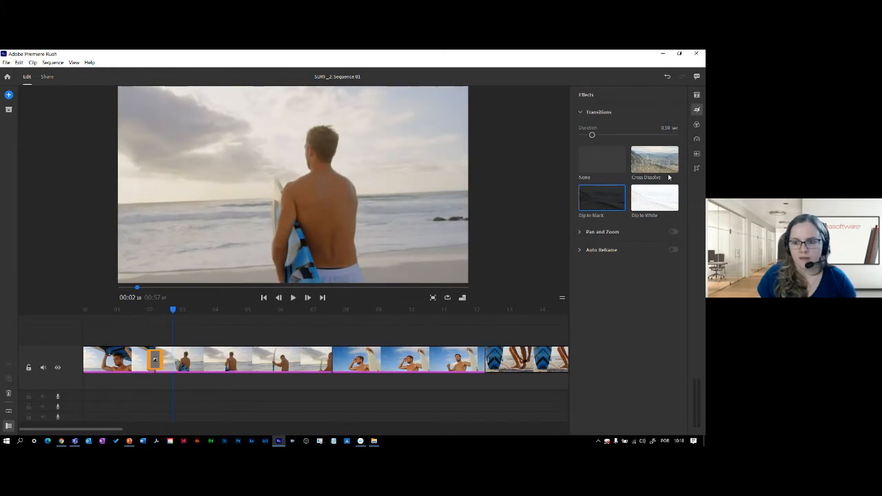
Try Cross Dissolve for the transition between the first two clips and preview it
{"action": "left_click", "coordinate": [657, 166]}
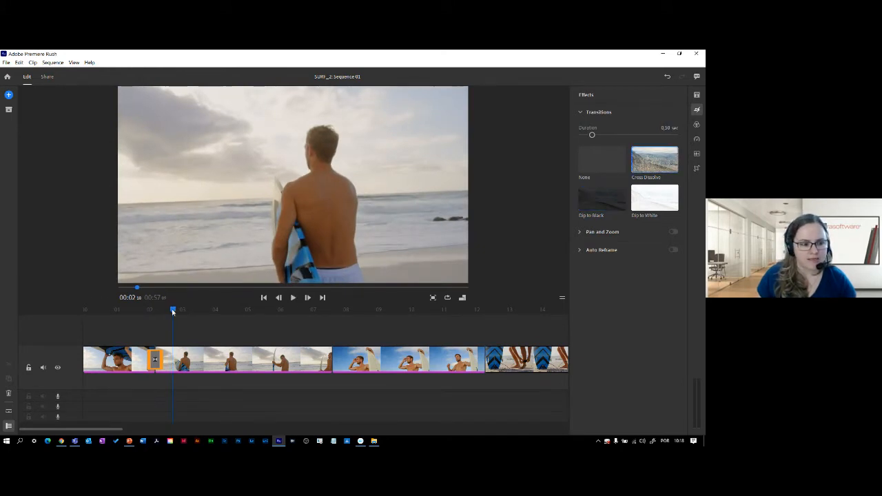
{"action": "left_click_drag", "start_coordinate": [173, 310], "coordinate": [128, 311]}
{"action": "key", "text": "space"}
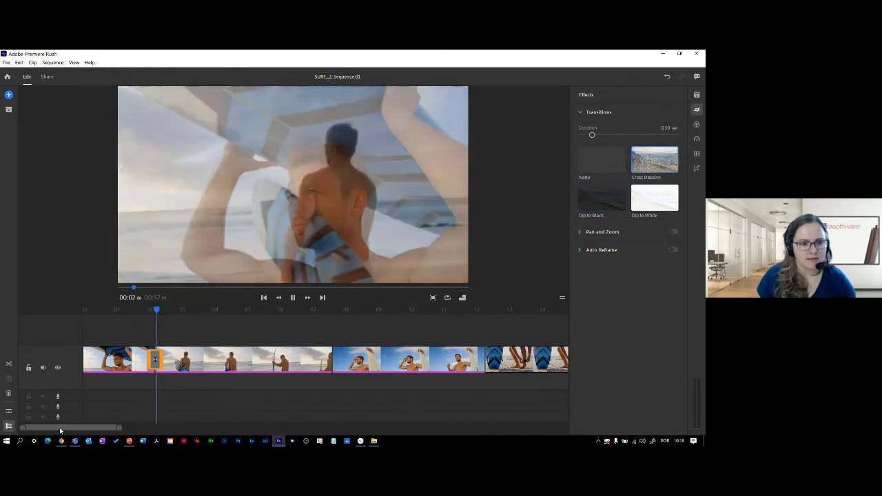
{"action": "key", "text": "space"}
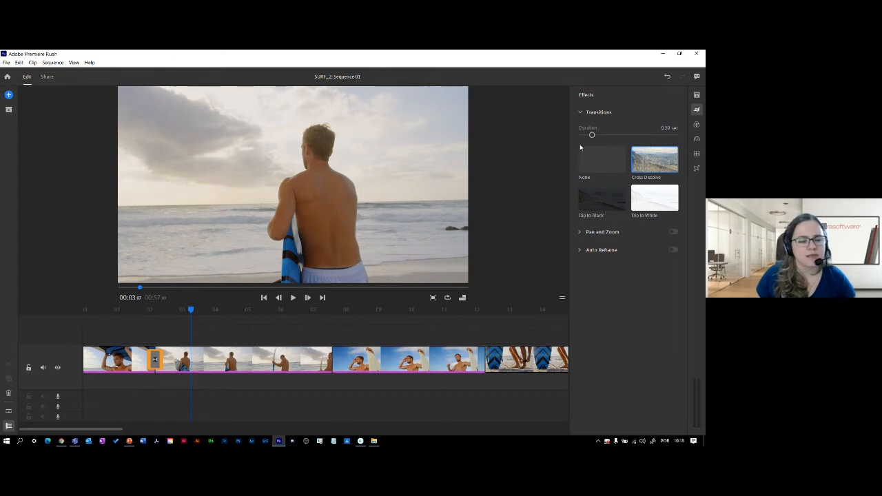
Change the transition between the first two clips to Dip to White, lengthen it to about 1.13 sec and preview it
{"action": "left_click", "coordinate": [648, 199]}
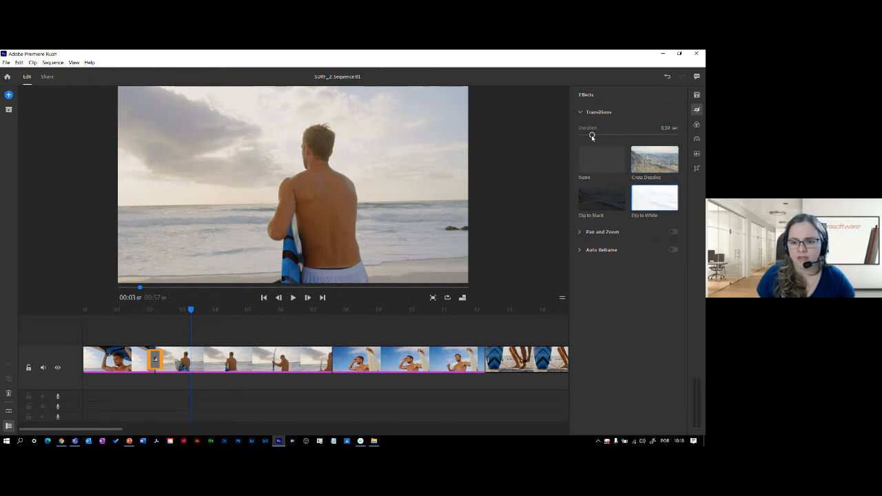
{"action": "left_click_drag", "start_coordinate": [592, 137], "coordinate": [613, 135]}
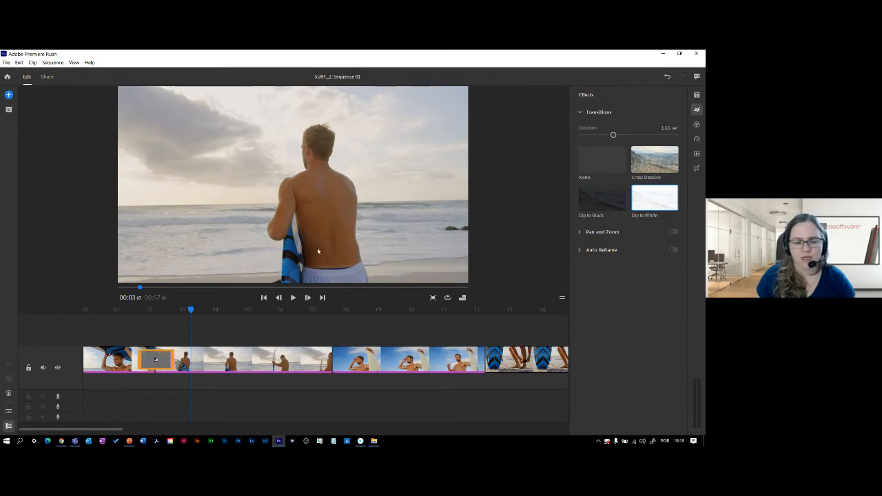
{"action": "left_click_drag", "start_coordinate": [191, 309], "coordinate": [138, 318]}
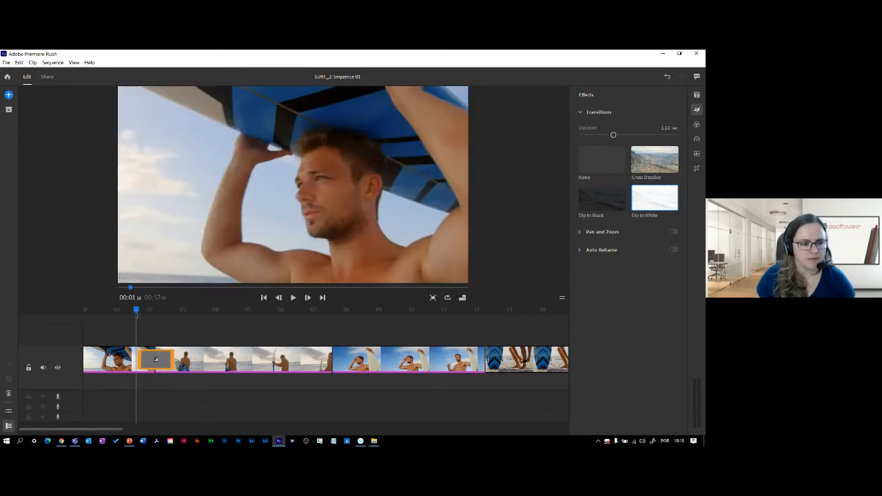
{"action": "key", "text": "space"}
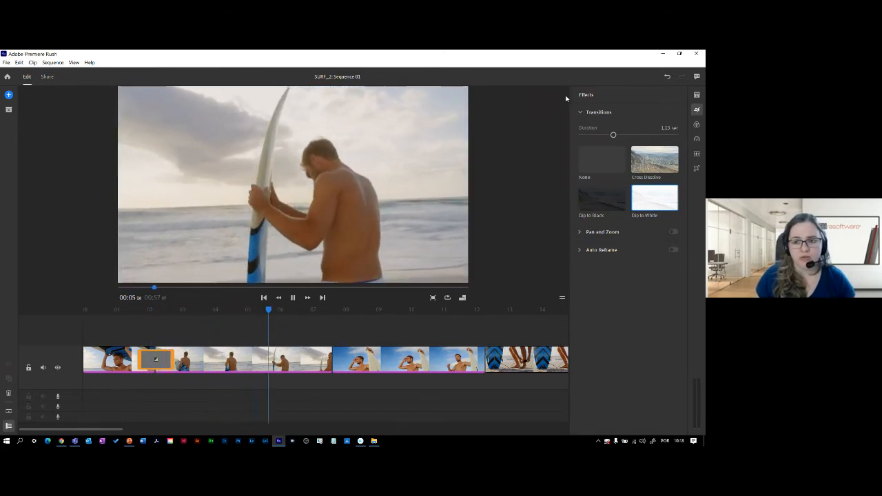
{"action": "left_click", "coordinate": [697, 111]}
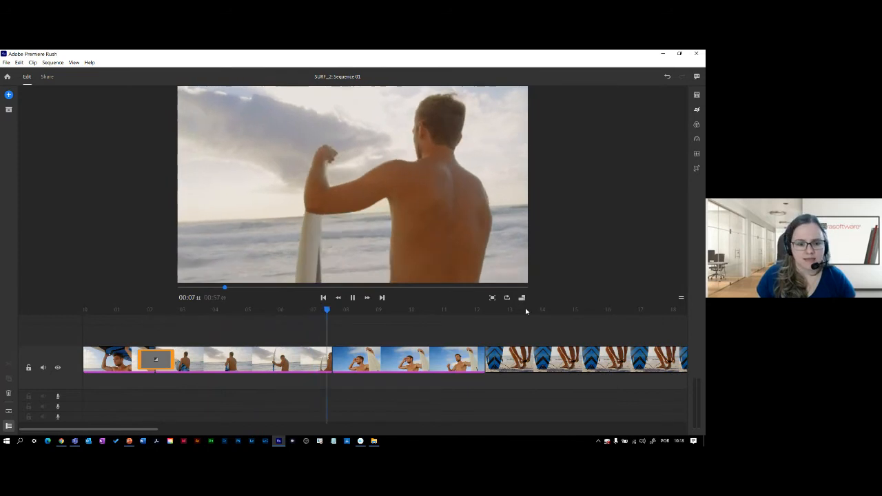
{"action": "key", "text": "space"}
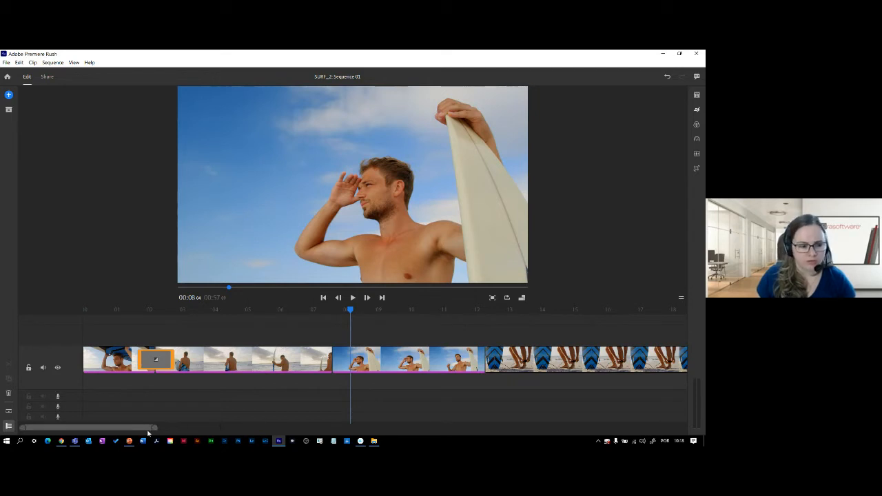
Bring the whole sequence into view on the timeline and return the playhead to its beginning
{"action": "scroll", "coordinate": [279, 396], "scroll_direction": "down", "scroll_amount": 2}
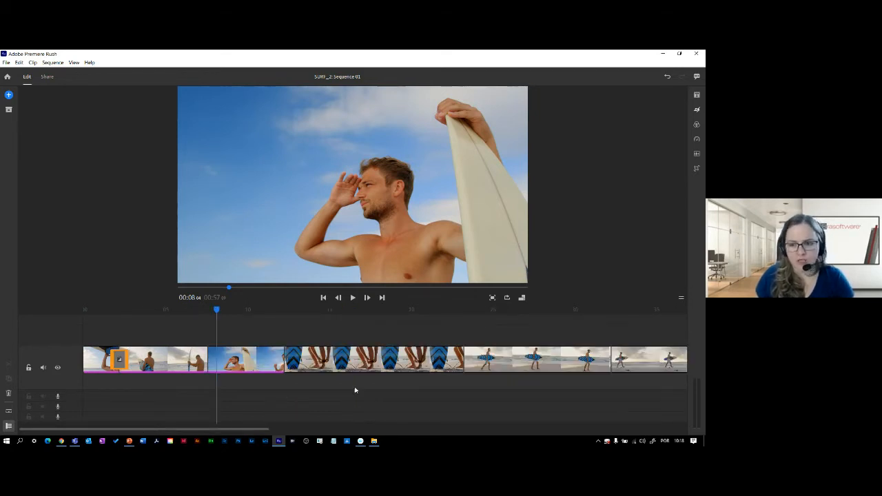
{"action": "scroll", "coordinate": [580, 315], "scroll_direction": "down", "scroll_amount": 2}
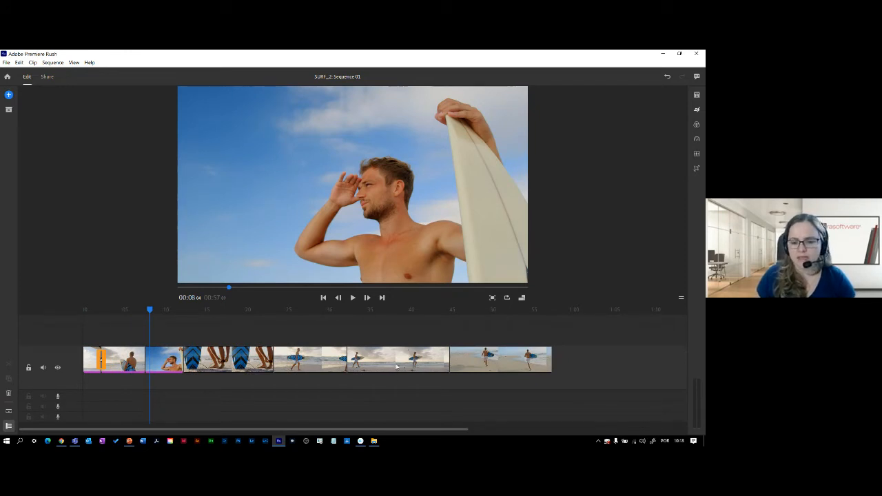
{"action": "left_click_drag", "start_coordinate": [151, 312], "coordinate": [82, 326]}
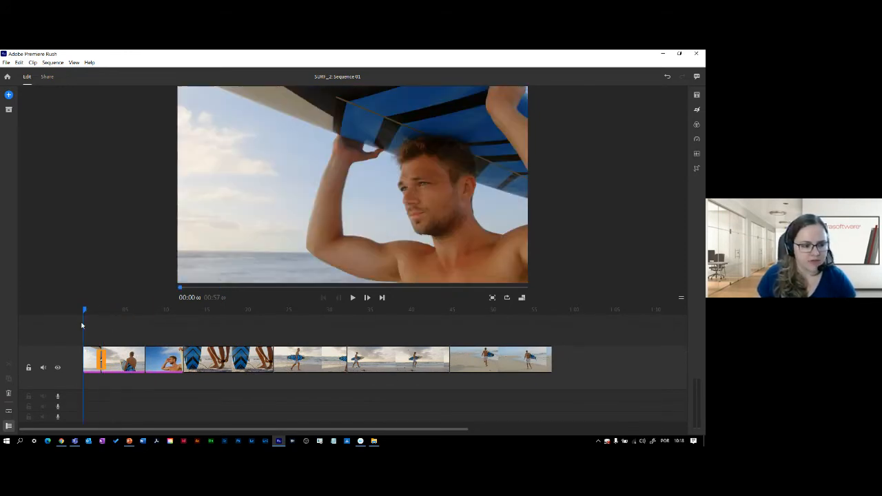
Add a Dip to Black transition at the start of the first clip and at the end of the last clip, and preview both
{"action": "left_click", "coordinate": [696, 109]}
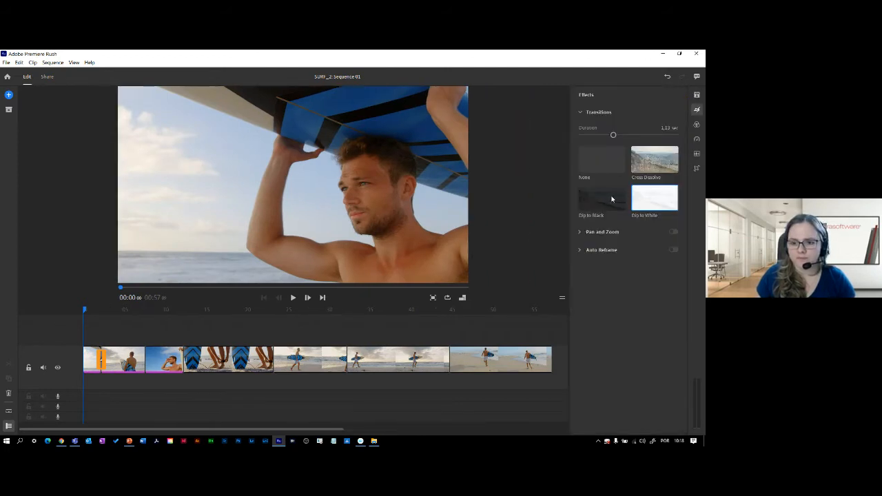
{"action": "left_click_drag", "start_coordinate": [611, 200], "coordinate": [91, 359]}
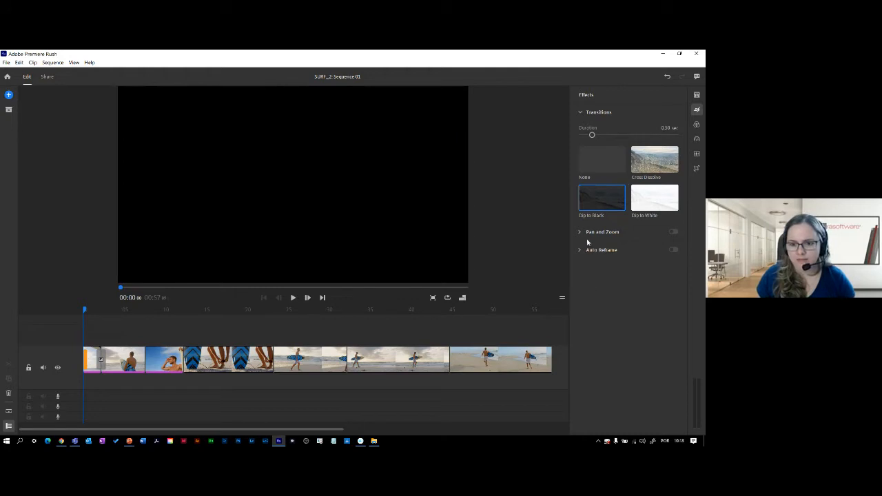
{"action": "left_click_drag", "start_coordinate": [594, 207], "coordinate": [548, 358]}
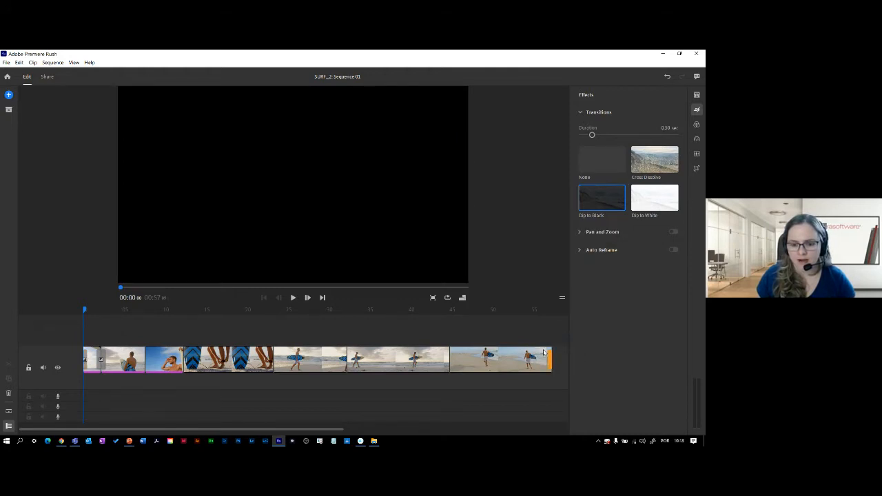
{"action": "left_click", "coordinate": [539, 337]}
{"action": "key", "text": "space"}
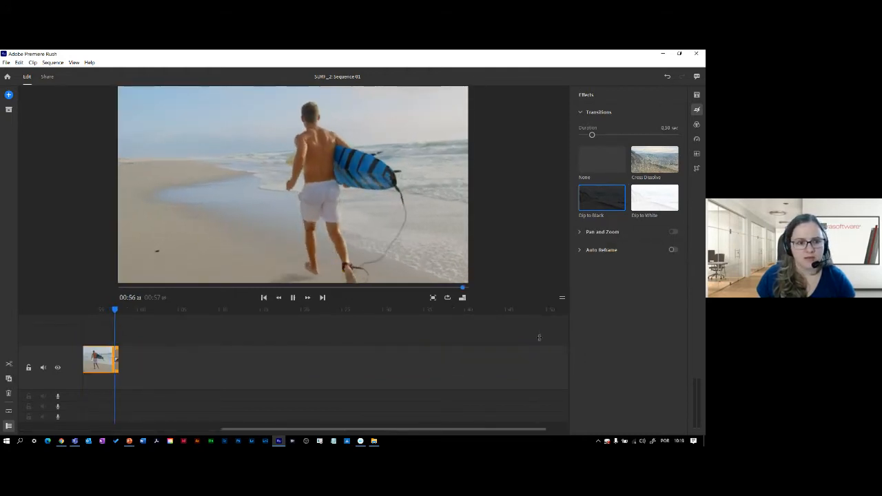
{"action": "key", "text": "space"}
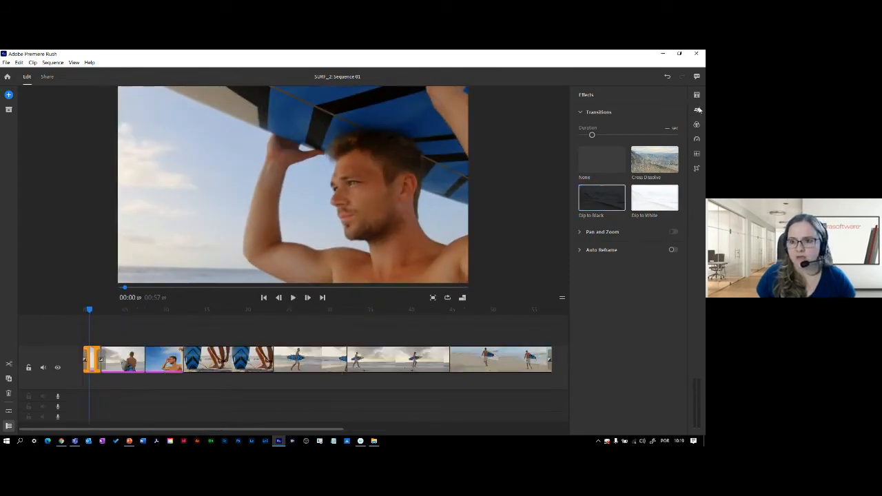
{"action": "left_click", "coordinate": [698, 111]}
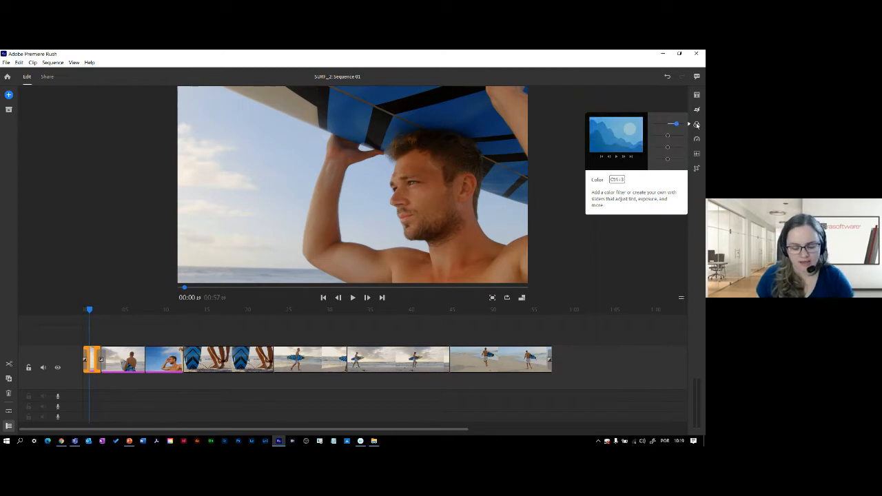
Try the Film color preset on the first clip, replace it with SL Bleach and check the look with the playhead
{"action": "key", "text": "="}
{"action": "key", "text": "="}
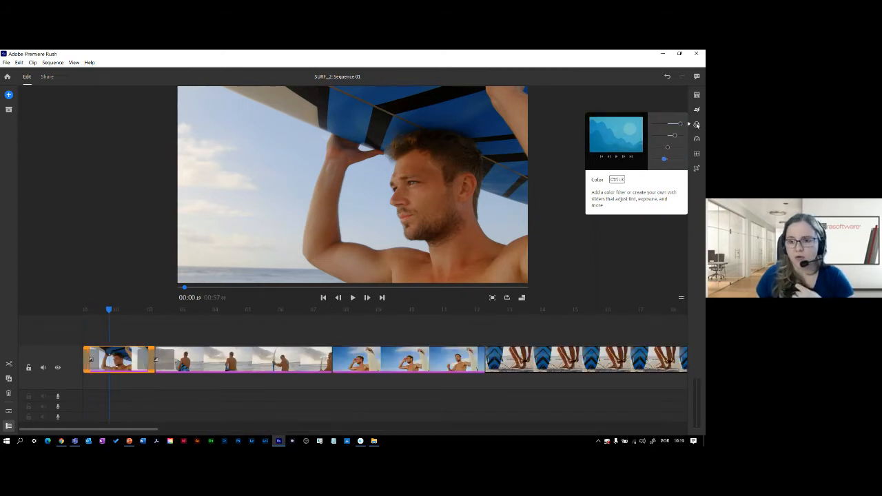
{"action": "left_click", "coordinate": [696, 125]}
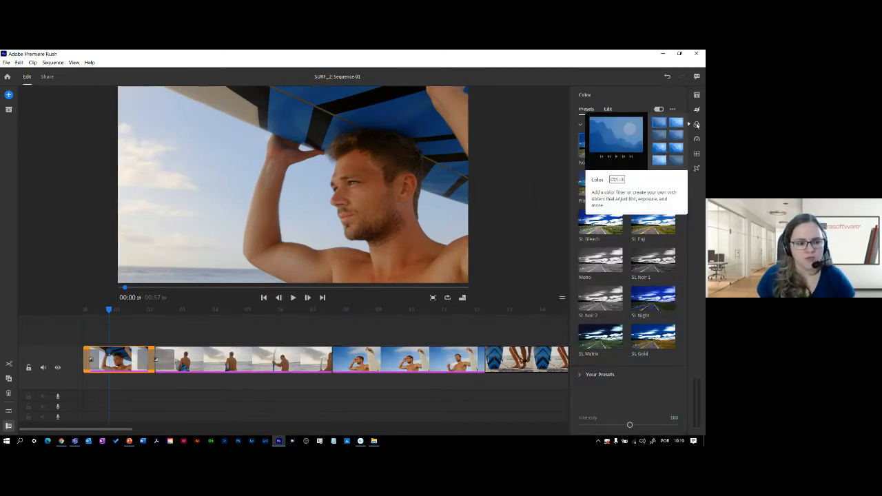
{"action": "left_click", "coordinate": [353, 342]}
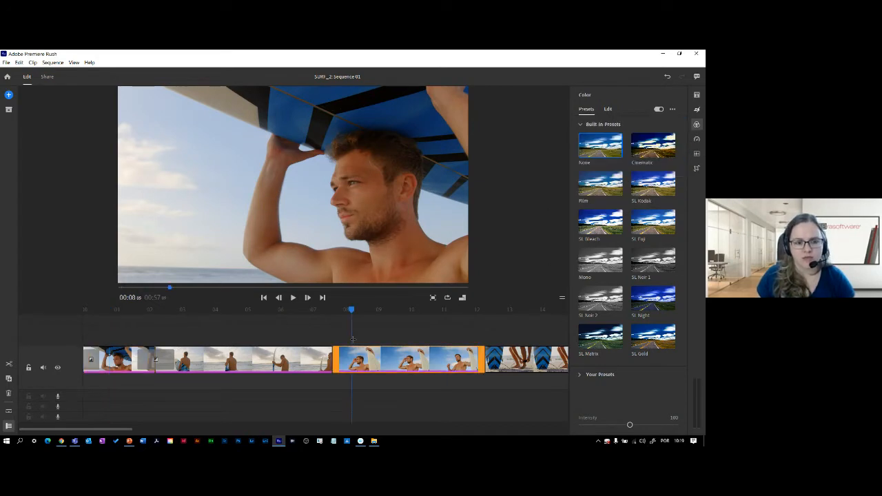
{"action": "left_click", "coordinate": [117, 337]}
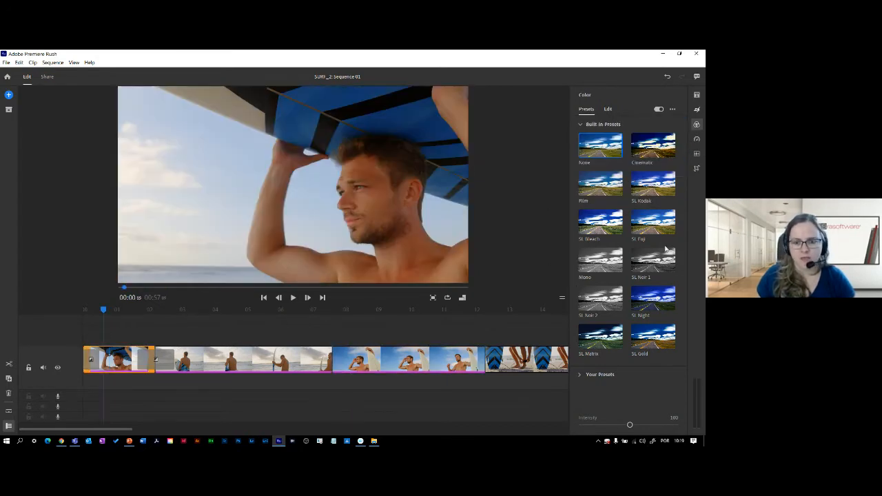
{"action": "left_click", "coordinate": [599, 188]}
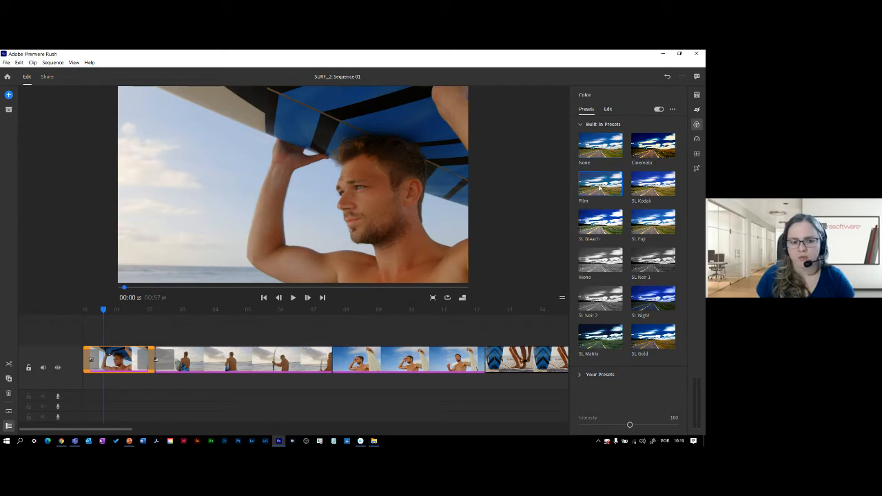
{"action": "left_click", "coordinate": [600, 225]}
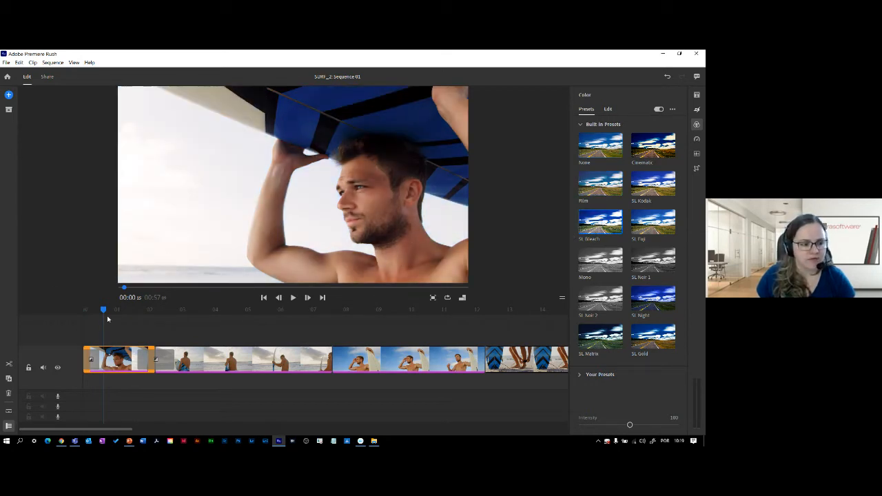
{"action": "mouse_move", "coordinate": [102, 307]}
{"action": "left_mouse_down"}
{"action": "mouse_move", "coordinate": [84, 307]}
{"action": "mouse_move", "coordinate": [147, 309]}
{"action": "mouse_move", "coordinate": [92, 309]}
{"action": "mouse_move", "coordinate": [105, 319]}
{"action": "left_mouse_up"}
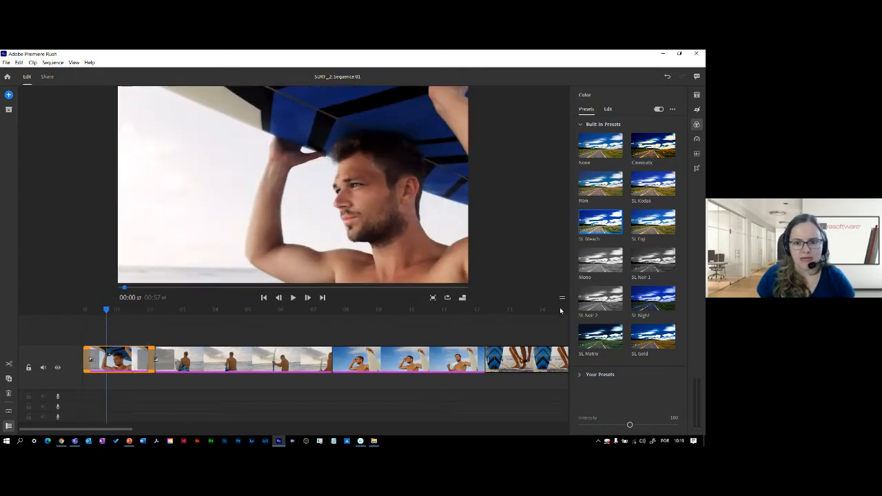
Compare the SL Gold, SL Night, SL Noir 1, Mono, SL Noir 2 and SL Fuji presets on the first clip and return to SL Bleach
{"action": "left_click", "coordinate": [657, 337]}
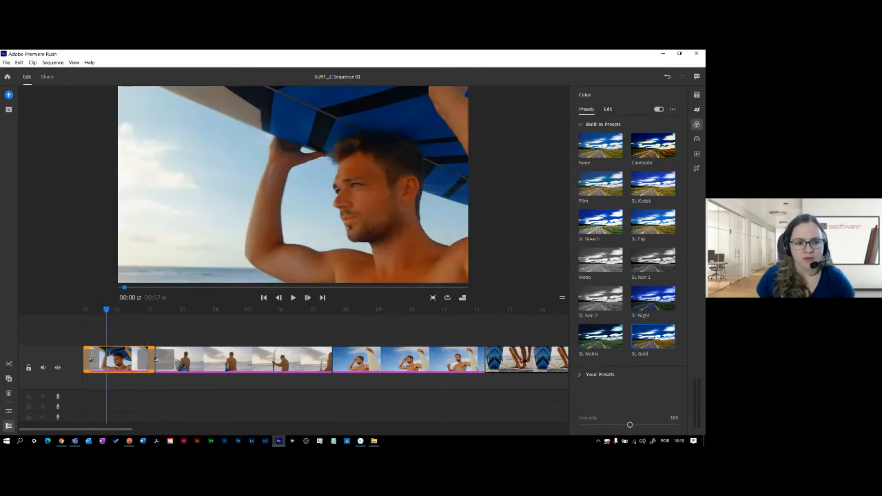
{"action": "left_click", "coordinate": [654, 299]}
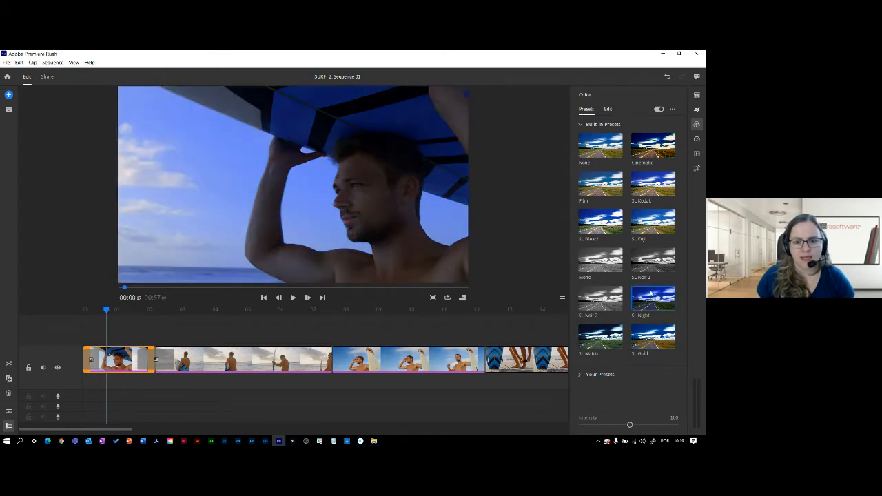
{"action": "left_click", "coordinate": [653, 262]}
{"action": "left_click", "coordinate": [610, 268]}
{"action": "left_click", "coordinate": [610, 299]}
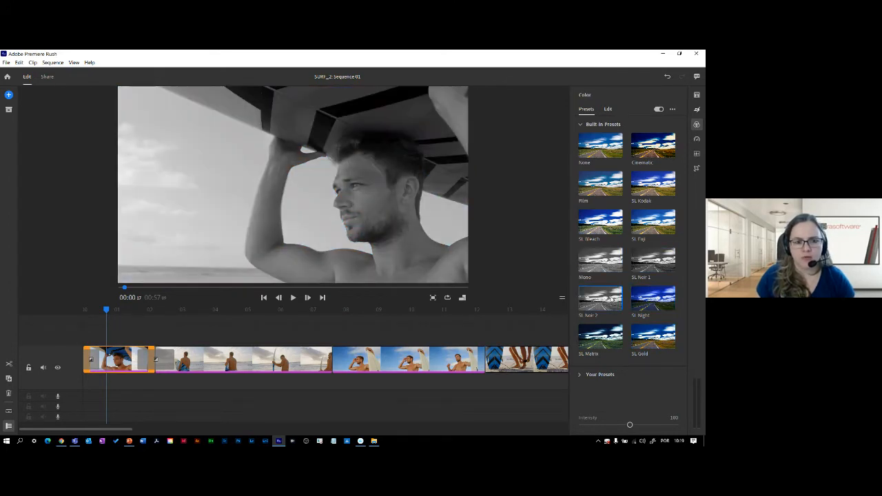
{"action": "left_click", "coordinate": [651, 231]}
{"action": "left_click", "coordinate": [624, 226]}
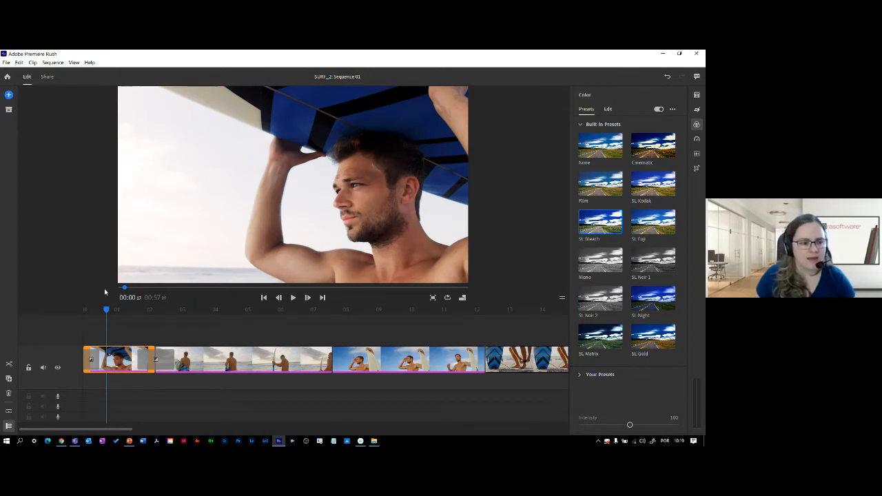
Adjust the second clip's basic color to Highlights -25, Shadows 48, Temp 20, Vibrance 17 and Saturation 111, leaving Exposure and Tint at 0
{"action": "left_click_drag", "start_coordinate": [108, 313], "coordinate": [222, 346]}
{"action": "left_click", "coordinate": [184, 348]}
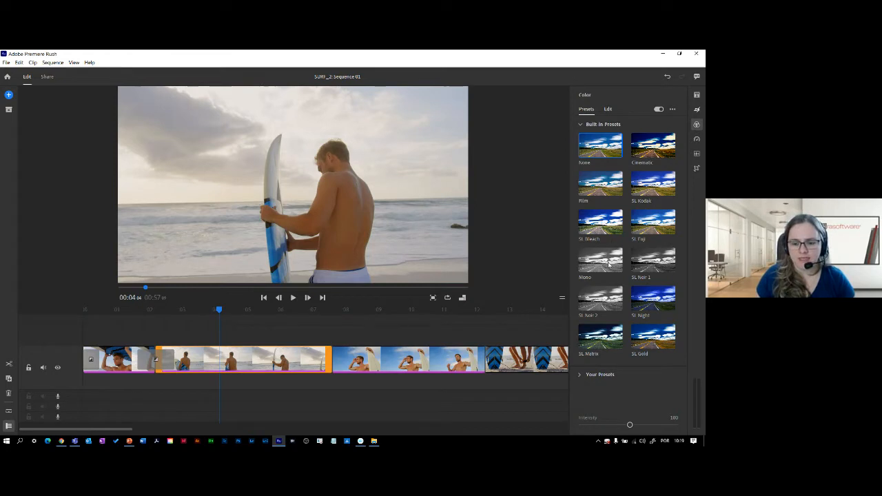
{"action": "left_click", "coordinate": [608, 110]}
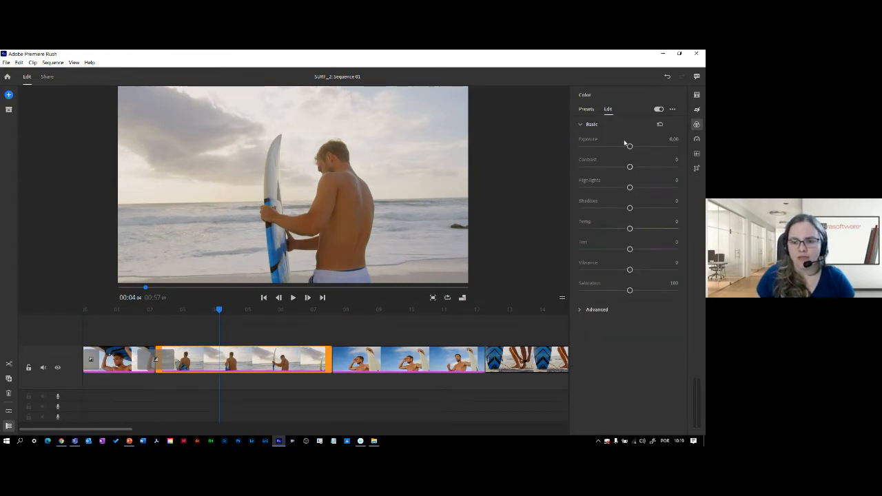
{"action": "left_click_drag", "start_coordinate": [630, 146], "coordinate": [614, 188]}
{"action": "mouse_move", "coordinate": [631, 146]}
{"action": "left_mouse_down"}
{"action": "mouse_move", "coordinate": [605, 147]}
{"action": "mouse_move", "coordinate": [629, 146]}
{"action": "left_mouse_up"}
{"action": "left_click_drag", "start_coordinate": [615, 184], "coordinate": [645, 237]}
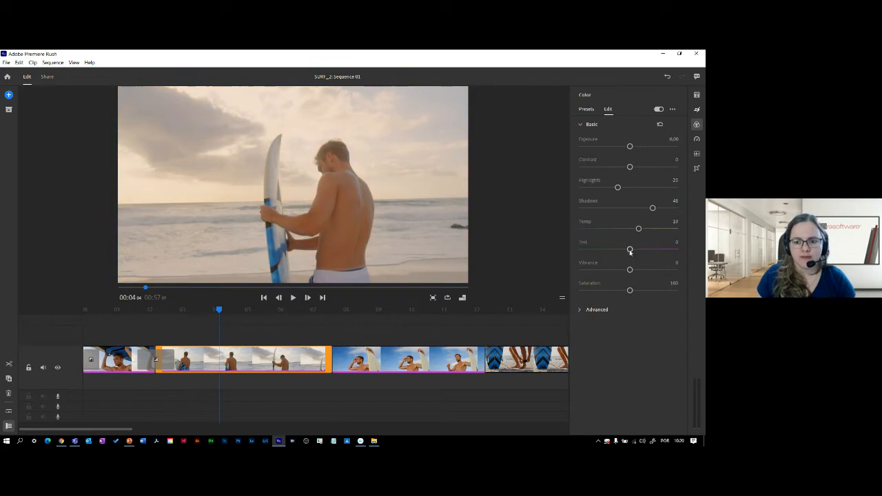
{"action": "left_click_drag", "start_coordinate": [630, 248], "coordinate": [636, 273]}
{"action": "double_click", "coordinate": [622, 250]}
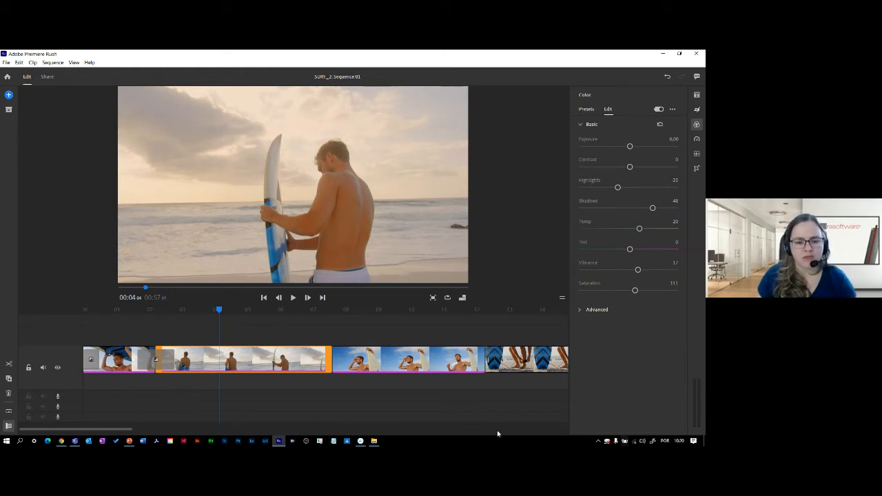
Set the second clip's Sharpening to 16, vignette Amount to -0.09 and Feather to 66, and scrub through the graded clip
{"action": "left_click", "coordinate": [580, 309]}
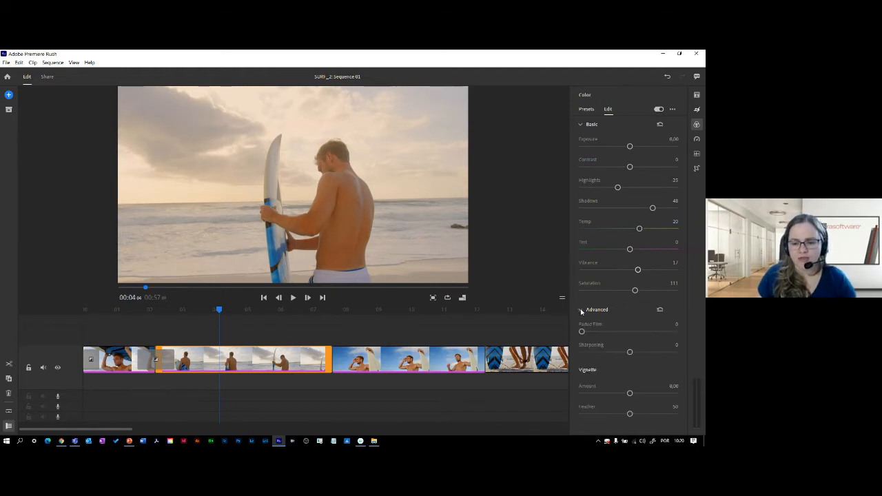
{"action": "left_click_drag", "start_coordinate": [582, 332], "coordinate": [567, 350]}
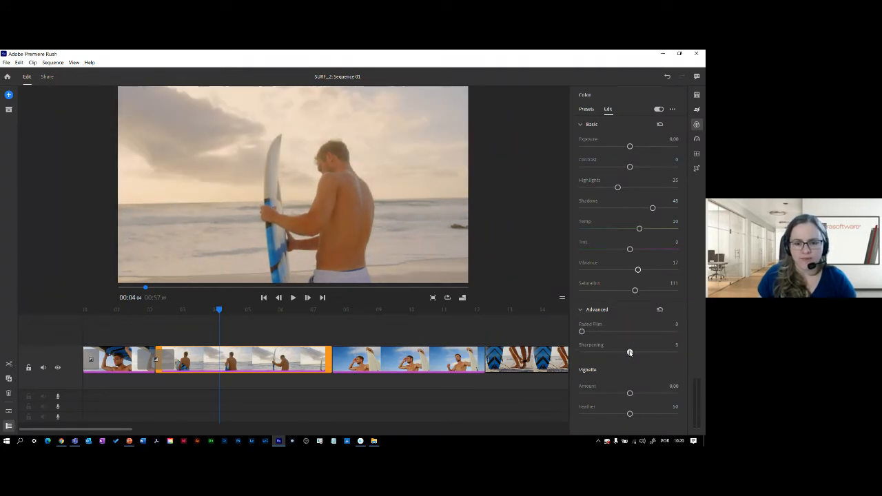
{"action": "mouse_move", "coordinate": [629, 352]}
{"action": "left_mouse_down"}
{"action": "mouse_move", "coordinate": [677, 353]}
{"action": "mouse_move", "coordinate": [582, 352]}
{"action": "mouse_move", "coordinate": [607, 367]}
{"action": "mouse_move", "coordinate": [625, 364]}
{"action": "mouse_move", "coordinate": [584, 368]}
{"action": "mouse_move", "coordinate": [638, 370]}
{"action": "mouse_move", "coordinate": [634, 355]}
{"action": "mouse_move", "coordinate": [654, 354]}
{"action": "mouse_move", "coordinate": [637, 354]}
{"action": "left_mouse_up"}
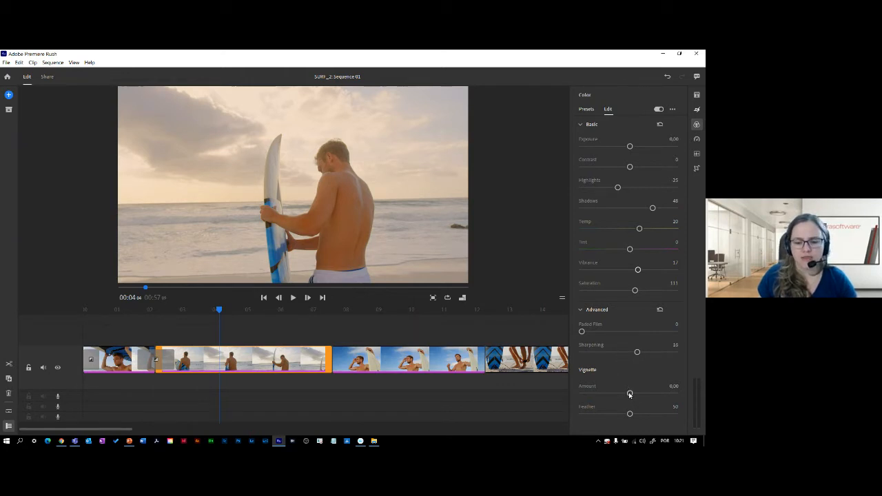
{"action": "left_click_drag", "start_coordinate": [630, 394], "coordinate": [585, 416]}
{"action": "left_click_drag", "start_coordinate": [626, 393], "coordinate": [650, 416]}
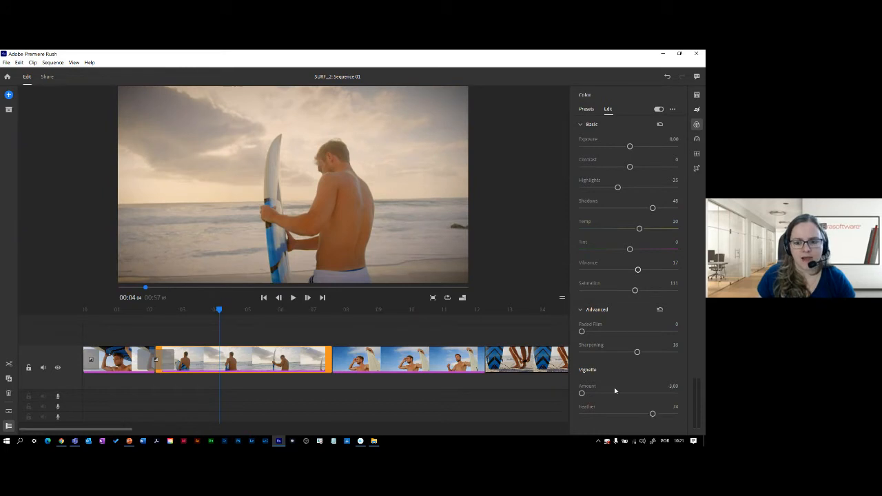
{"action": "left_click_drag", "start_coordinate": [616, 393], "coordinate": [644, 413]}
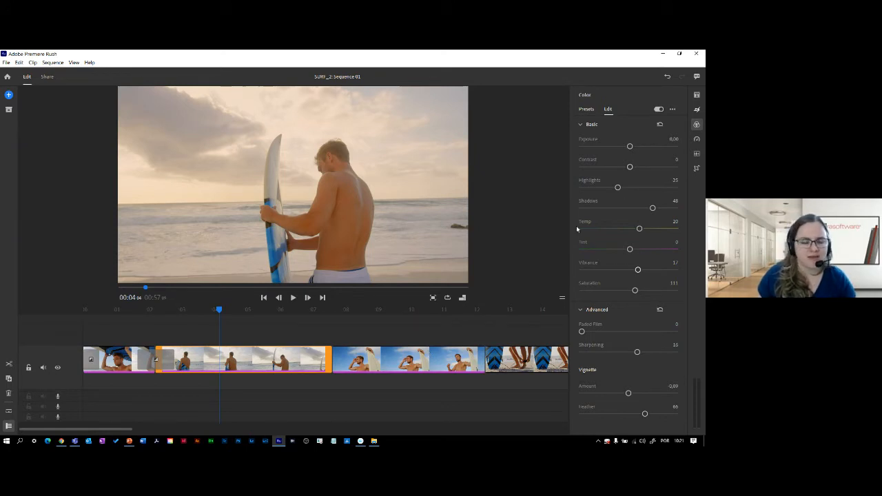
{"action": "left_click", "coordinate": [580, 310]}
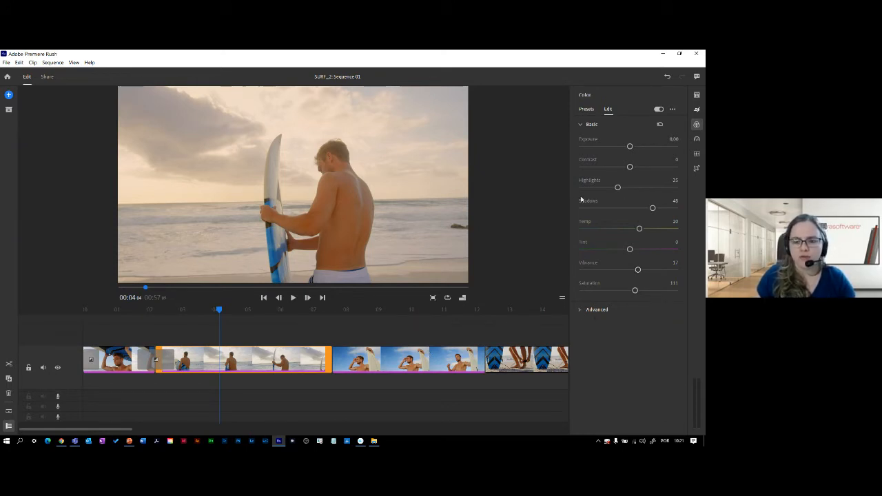
{"action": "left_click", "coordinate": [580, 125]}
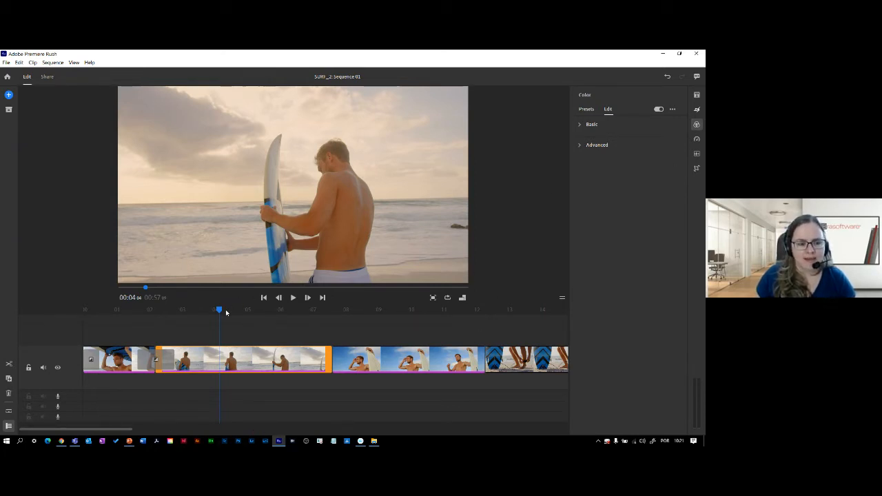
{"action": "mouse_move", "coordinate": [220, 311]}
{"action": "left_mouse_down"}
{"action": "mouse_move", "coordinate": [234, 312]}
{"action": "mouse_move", "coordinate": [220, 309]}
{"action": "left_mouse_up"}
{"action": "left_click_drag", "start_coordinate": [270, 314], "coordinate": [220, 313]}
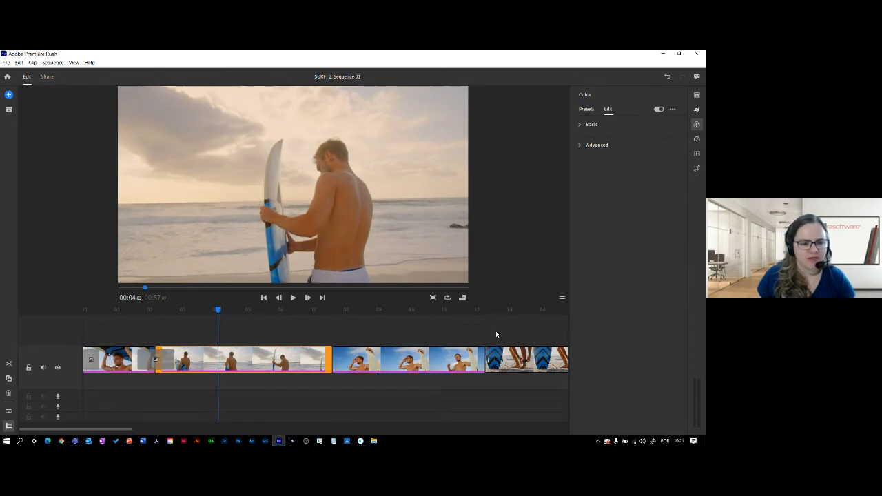
Rotate the second clip by 1° and scale it proportionally to 113 so it fills the frame
{"action": "left_click", "coordinate": [697, 169]}
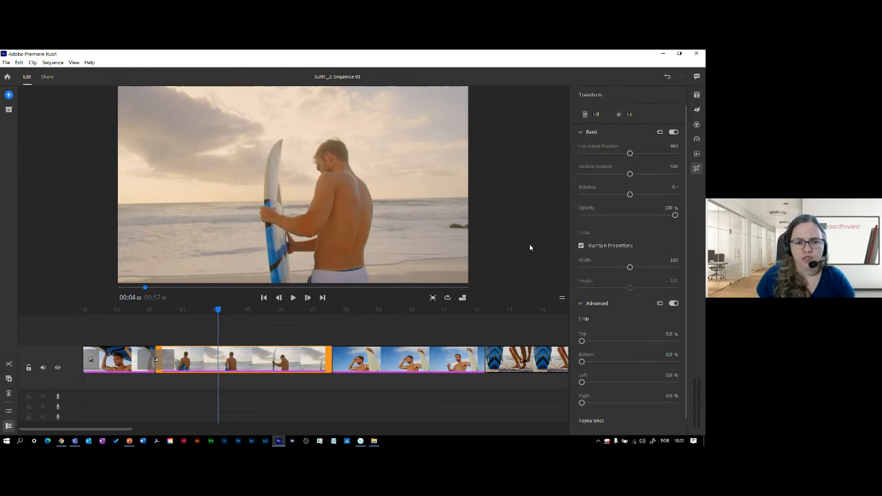
{"action": "mouse_move", "coordinate": [629, 268]}
{"action": "left_mouse_down"}
{"action": "mouse_move", "coordinate": [658, 268]}
{"action": "mouse_move", "coordinate": [602, 266]}
{"action": "mouse_move", "coordinate": [639, 265]}
{"action": "mouse_move", "coordinate": [613, 264]}
{"action": "mouse_move", "coordinate": [623, 262]}
{"action": "left_mouse_up"}
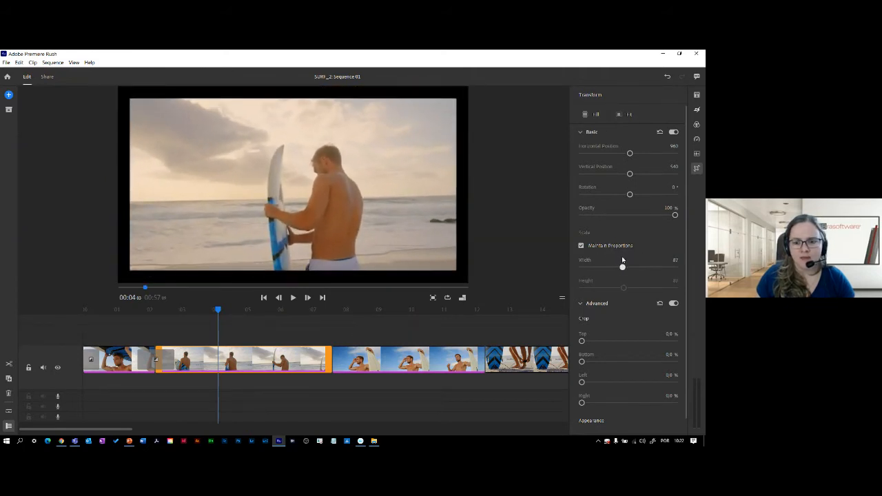
{"action": "left_click_drag", "start_coordinate": [628, 155], "coordinate": [620, 155]}
{"action": "double_click", "coordinate": [620, 155]}
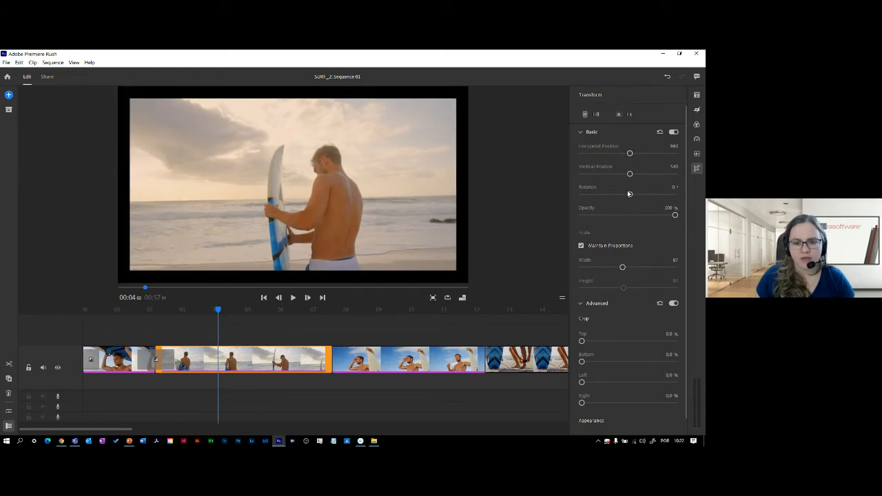
{"action": "left_click_drag", "start_coordinate": [628, 194], "coordinate": [628, 195]}
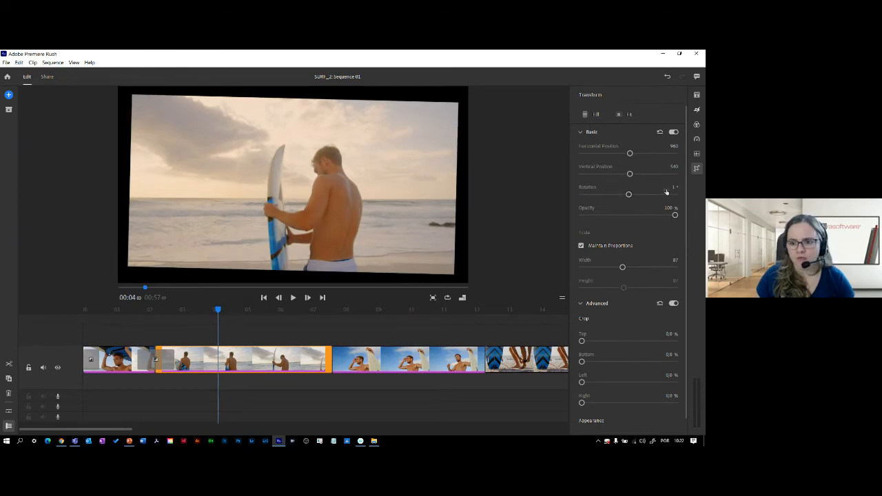
{"action": "left_click_drag", "start_coordinate": [621, 270], "coordinate": [634, 268]}
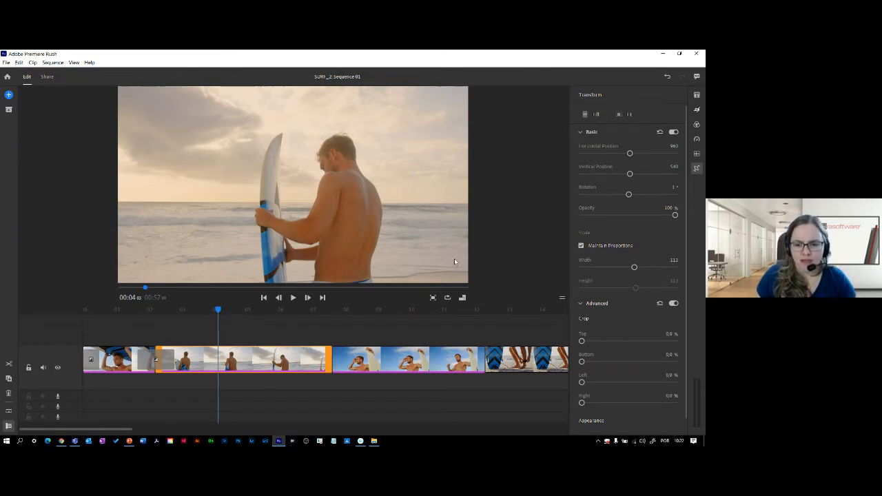
{"action": "scroll", "coordinate": [624, 328], "scroll_direction": "down", "scroll_amount": 1}
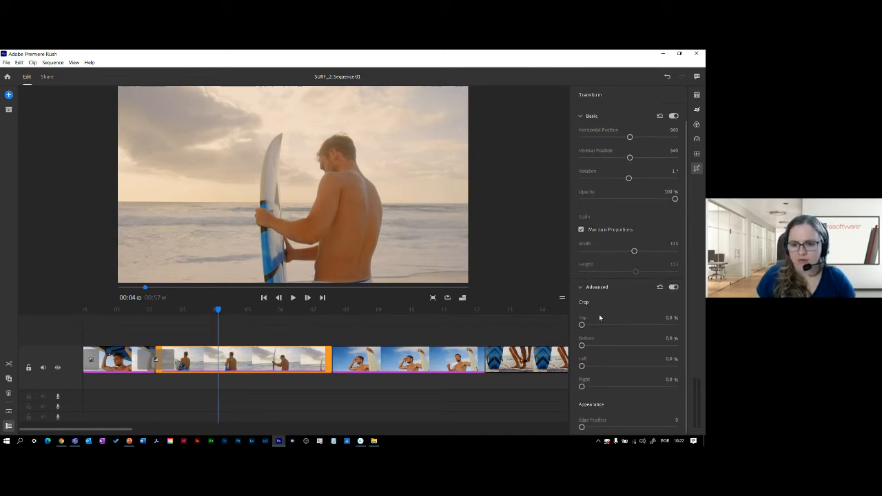
Split the third clip, of the surfer against the blue sky, at about 00:09 and delete its second part
{"action": "left_click", "coordinate": [592, 288]}
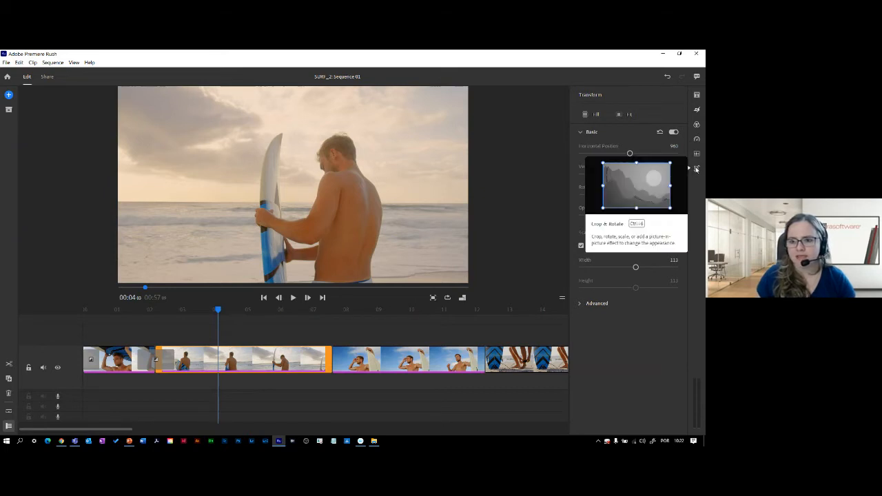
{"action": "left_click", "coordinate": [696, 169]}
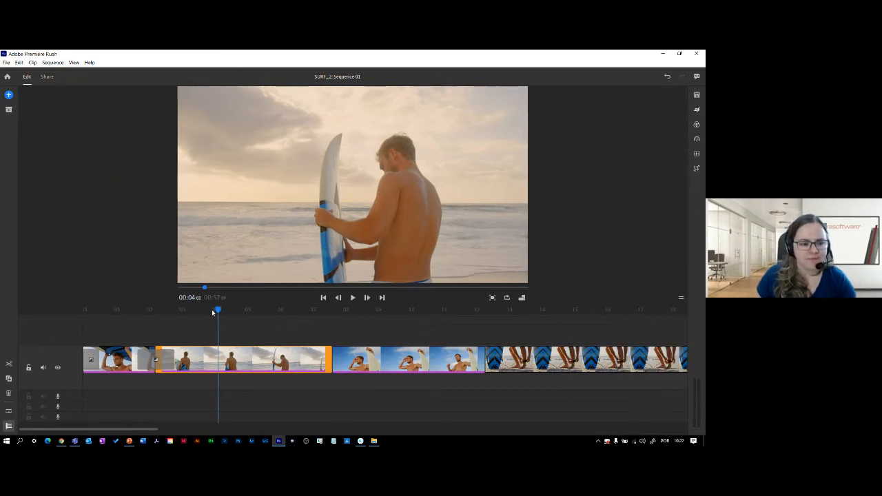
{"action": "left_click_drag", "start_coordinate": [213, 312], "coordinate": [298, 314]}
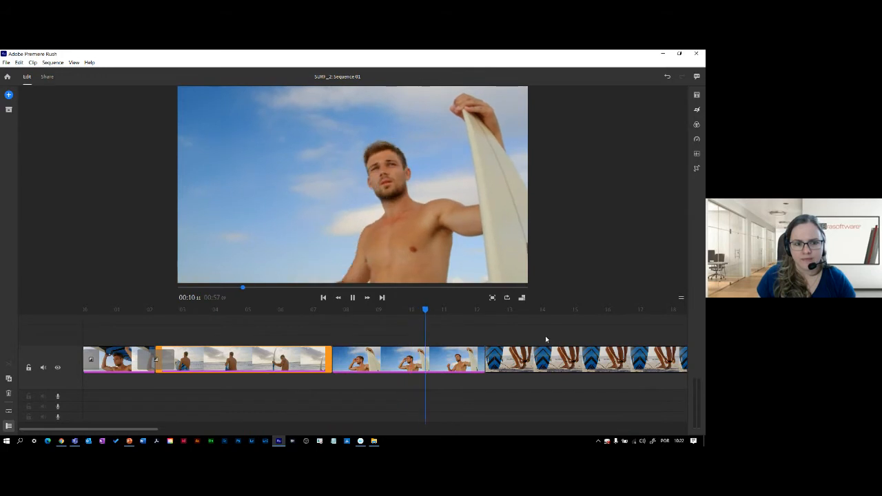
{"action": "key", "text": "space"}
{"action": "left_click_drag", "start_coordinate": [433, 309], "coordinate": [395, 314]}
{"action": "key", "text": "s"}
{"action": "left_click", "coordinate": [430, 363]}
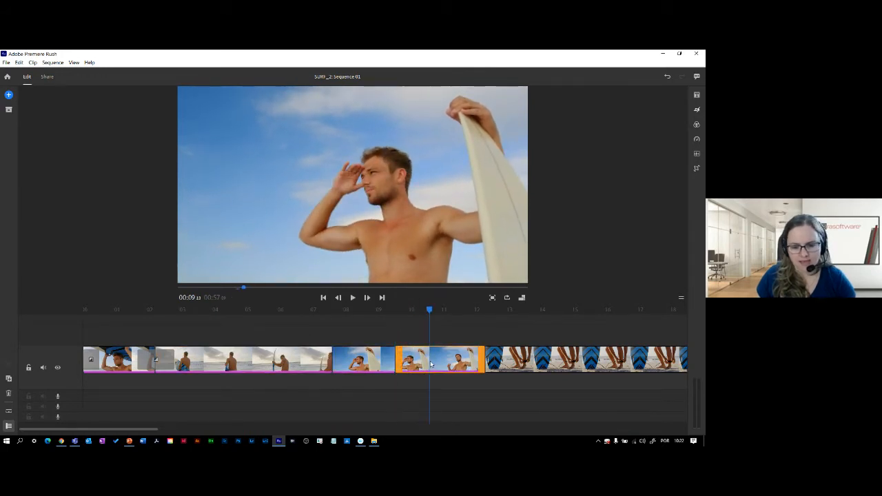
{"action": "key", "text": "Delete"}
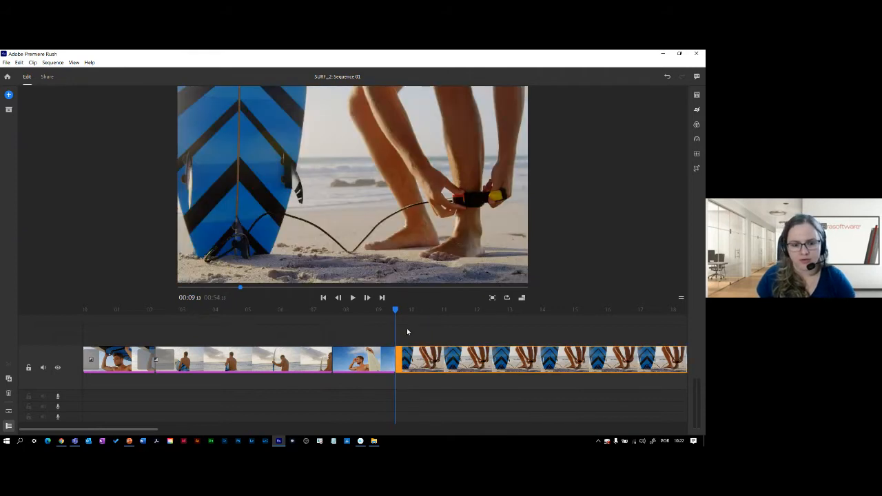
Review the whole sequence on the timeline, scrubbing between the last clip and the first one
{"action": "left_click_drag", "start_coordinate": [396, 309], "coordinate": [96, 325]}
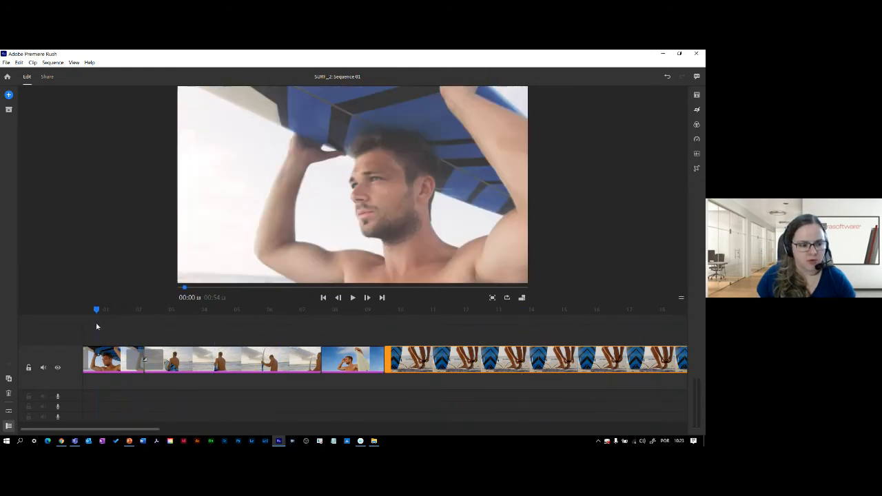
{"action": "mouse_move", "coordinate": [118, 423]}
{"action": "left_mouse_down"}
{"action": "mouse_move", "coordinate": [131, 429]}
{"action": "mouse_move", "coordinate": [119, 426]}
{"action": "left_mouse_up"}
{"action": "key", "text": "minus"}
{"action": "key", "text": "minus"}
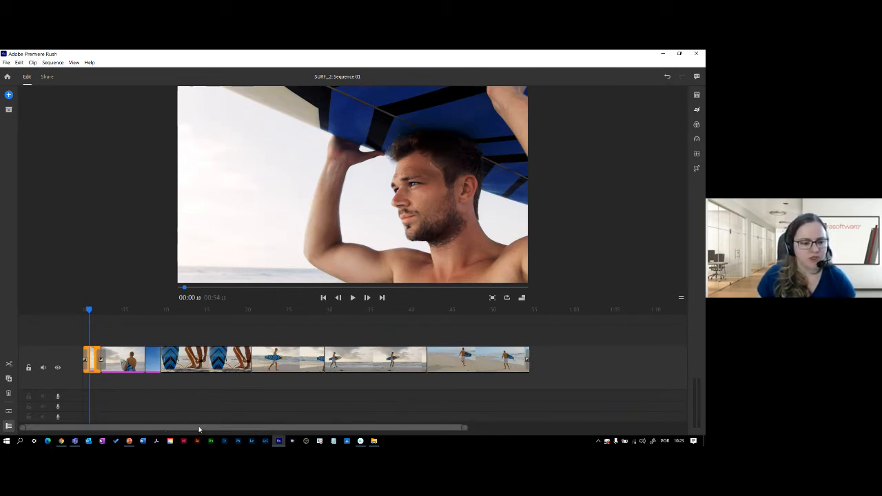
{"action": "mouse_move", "coordinate": [199, 426]}
{"action": "left_mouse_down"}
{"action": "mouse_move", "coordinate": [252, 426]}
{"action": "mouse_move", "coordinate": [197, 428]}
{"action": "left_mouse_up"}
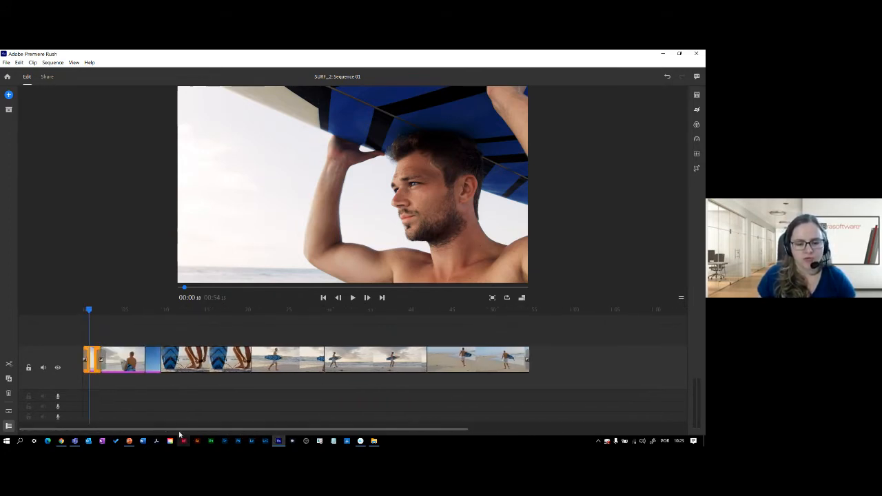
{"action": "left_click", "coordinate": [463, 368]}
{"action": "left_click_drag", "start_coordinate": [461, 314], "coordinate": [92, 311]}
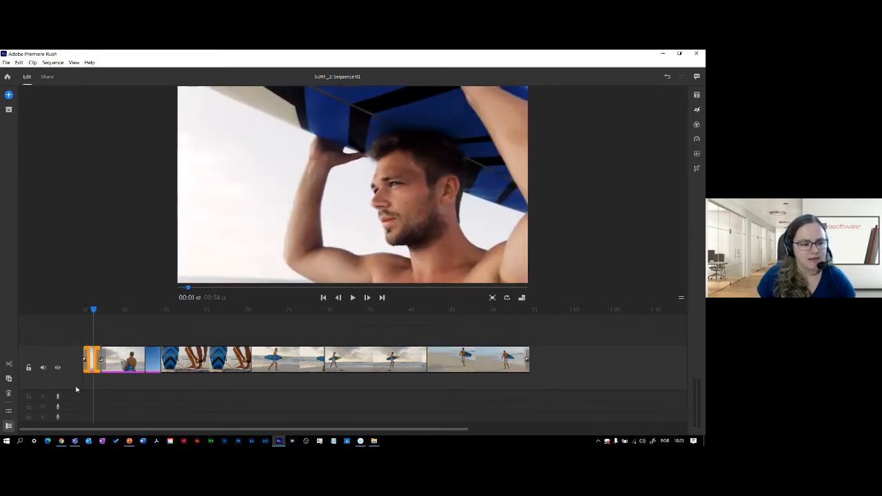
Try to record a voiceover for the sequence, including directly on the first audio track
{"action": "left_click", "coordinate": [9, 95]}
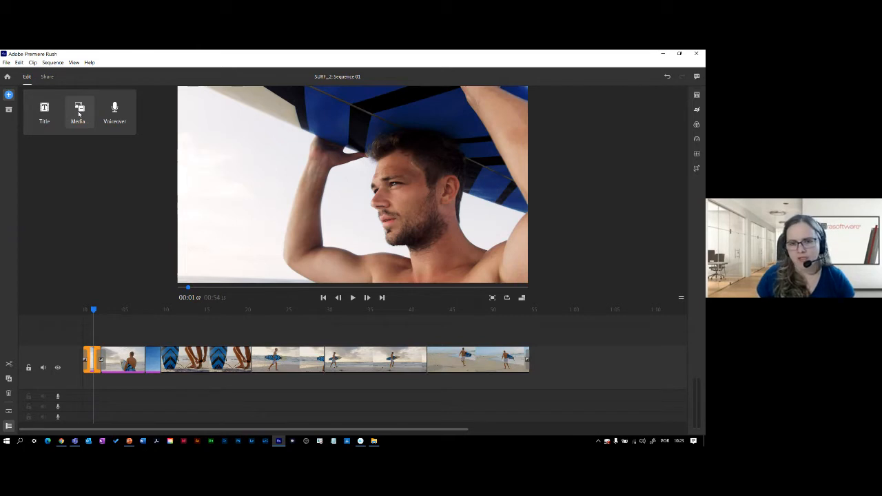
{"action": "left_click", "coordinate": [115, 115]}
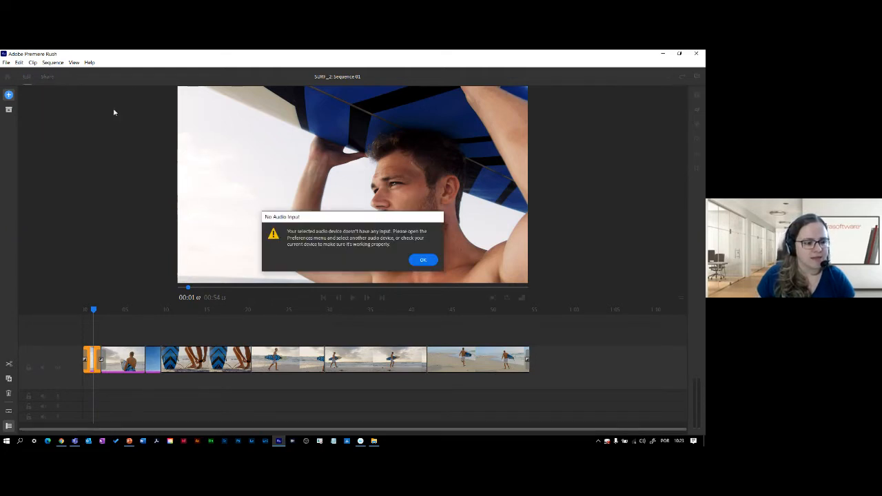
{"action": "left_click", "coordinate": [422, 260]}
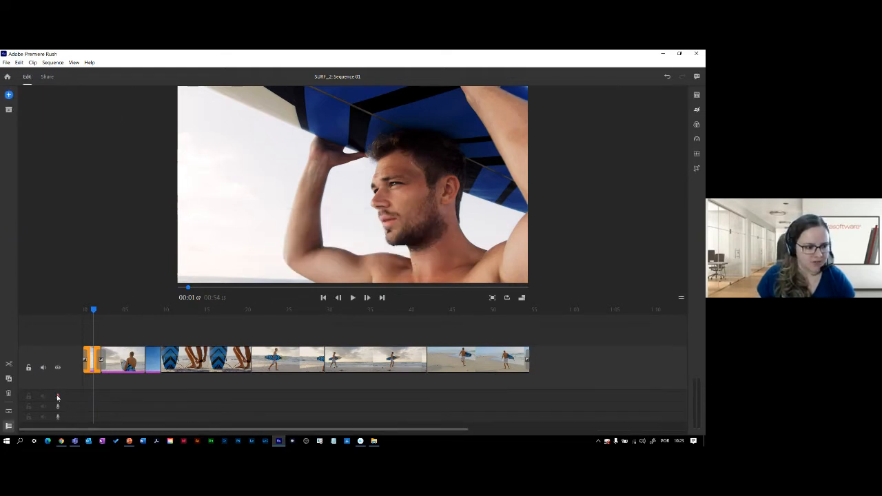
{"action": "left_click", "coordinate": [58, 398]}
{"action": "left_click", "coordinate": [426, 265]}
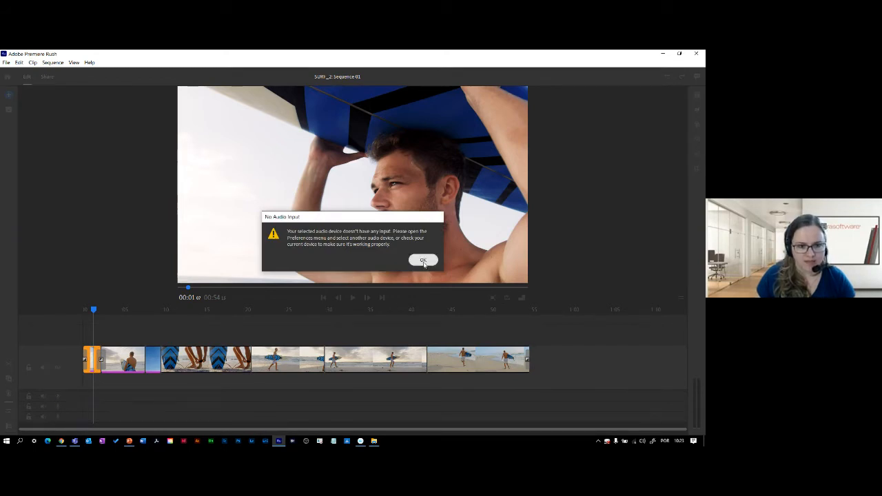
{"action": "left_click", "coordinate": [423, 260]}
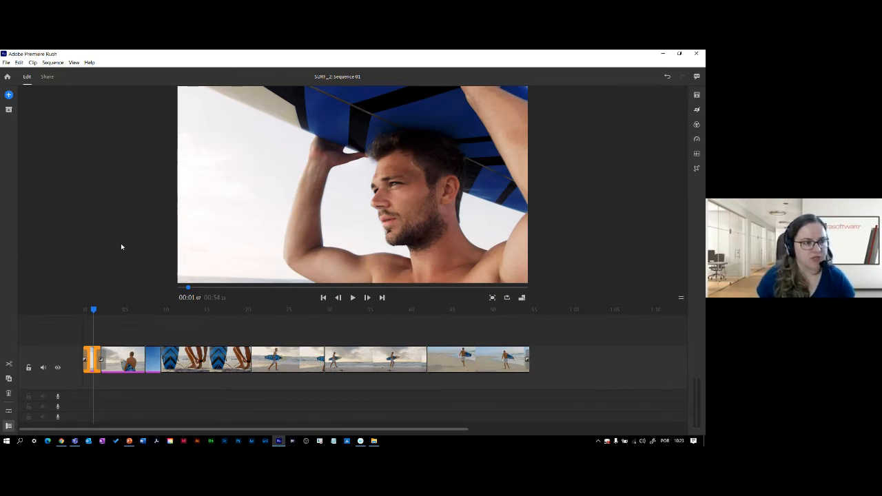
Browse the project's addable media to folder 02 inside VIDEOS SURF
{"action": "left_click_drag", "start_coordinate": [95, 312], "coordinate": [89, 314]}
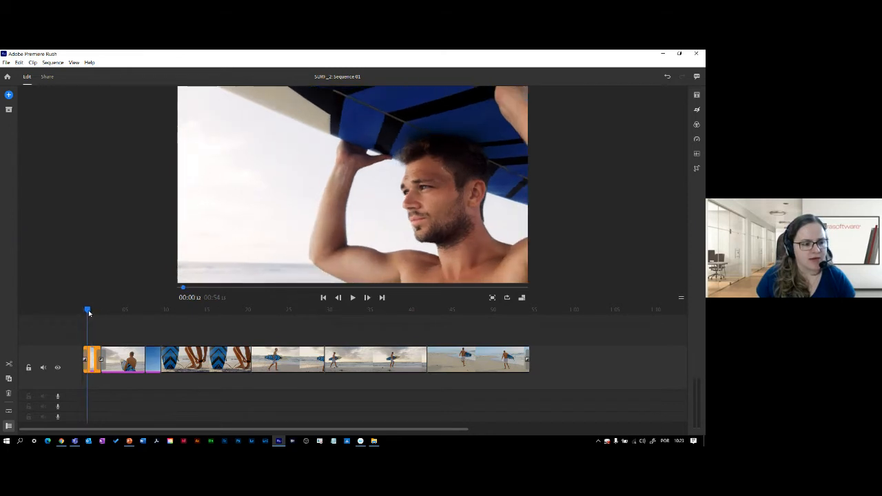
{"action": "left_click", "coordinate": [9, 95]}
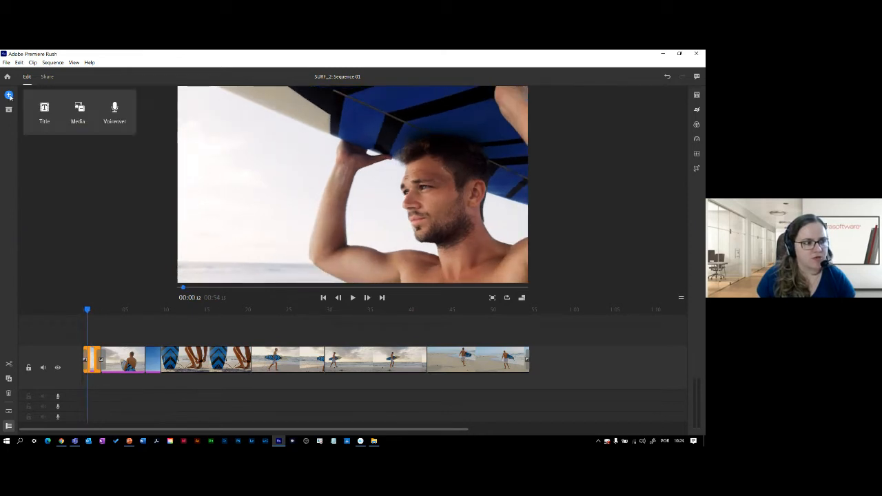
{"action": "left_click", "coordinate": [79, 109]}
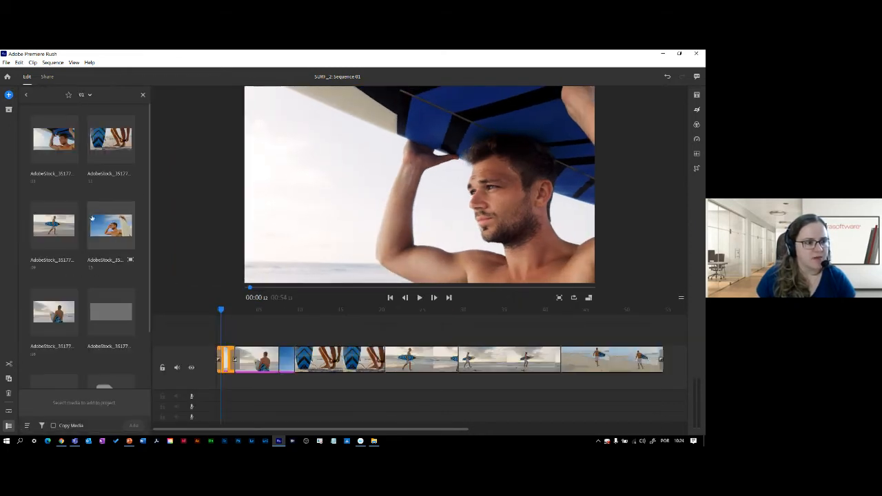
{"action": "left_click", "coordinate": [93, 95]}
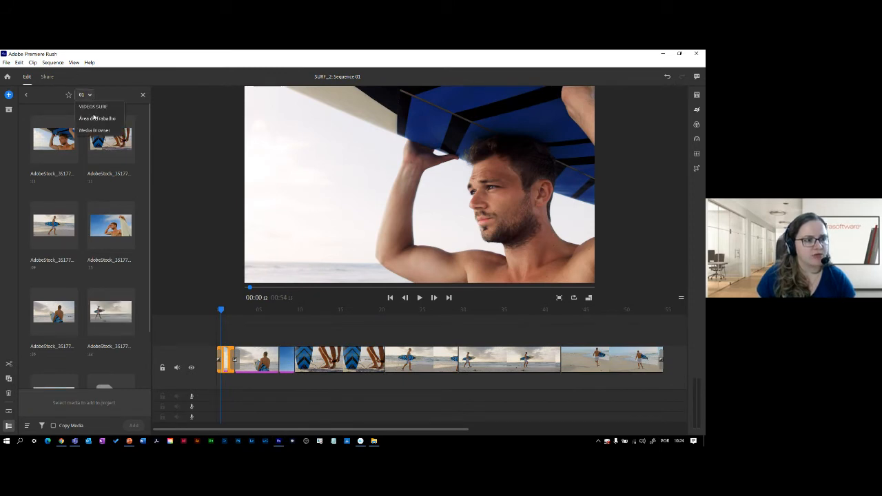
{"action": "left_click", "coordinate": [93, 108]}
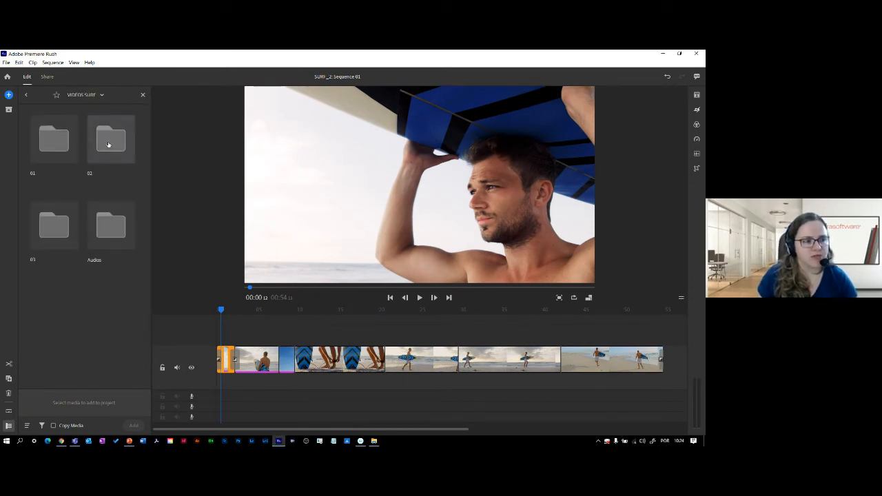
{"action": "double_click", "coordinate": [108, 144]}
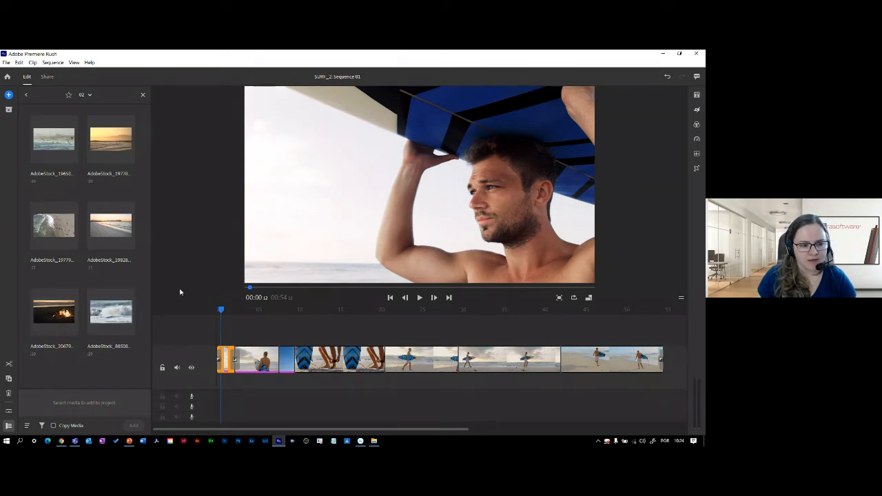
Append four folder 02 clips to the sequence's end: hazy beach surf, golden sunset beach, foam on sand and blue ocean waves
{"action": "left_click_drag", "start_coordinate": [219, 312], "coordinate": [657, 312]}
{"action": "left_click", "coordinate": [658, 357]}
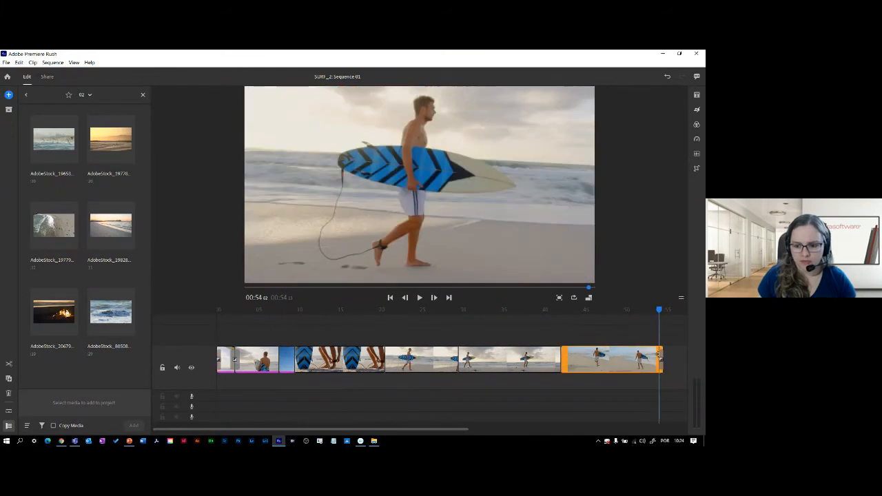
{"action": "scroll", "coordinate": [432, 348], "scroll_direction": "down", "scroll_amount": 2}
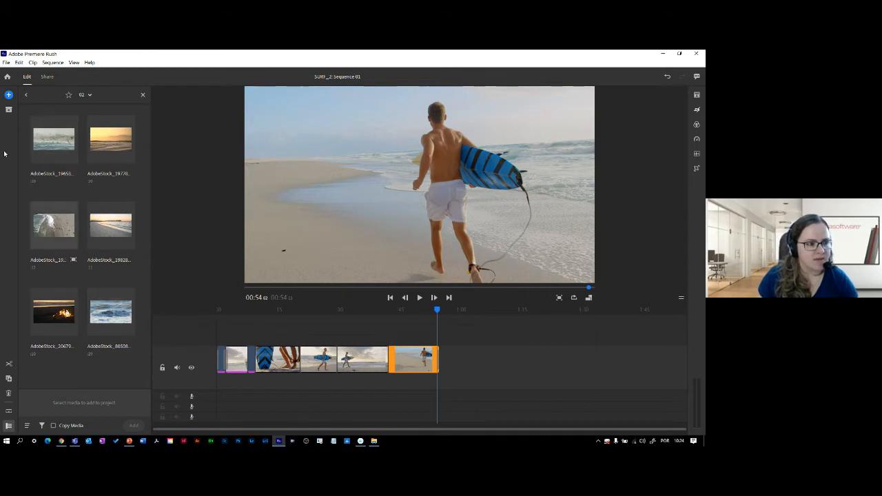
{"action": "left_click", "coordinate": [38, 142]}
{"action": "left_click", "coordinate": [110, 139]}
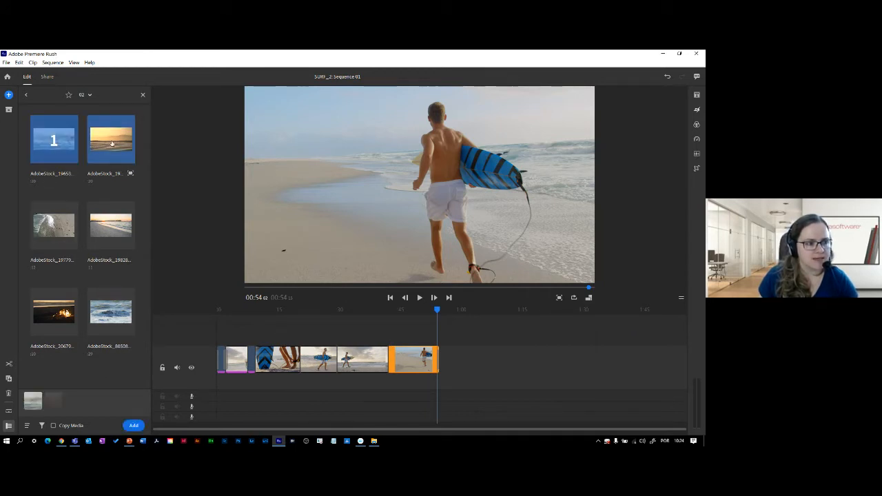
{"action": "left_click", "coordinate": [67, 225]}
{"action": "left_click", "coordinate": [111, 318]}
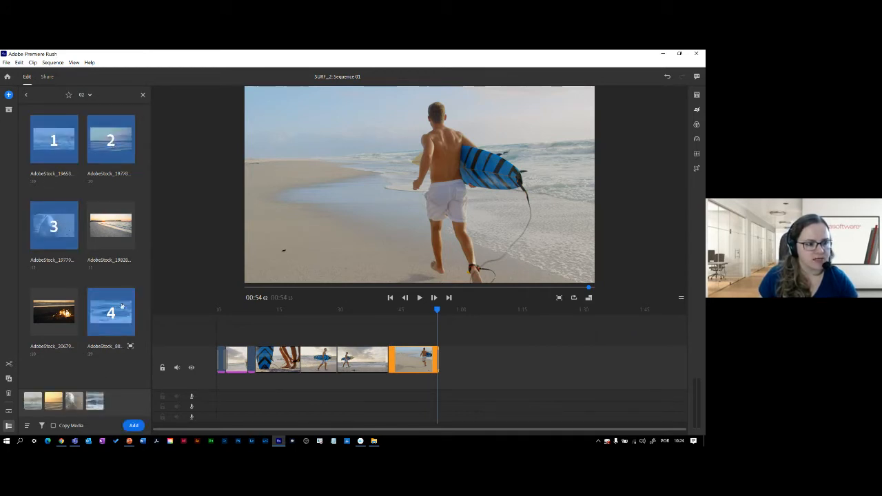
{"action": "left_click", "coordinate": [133, 425]}
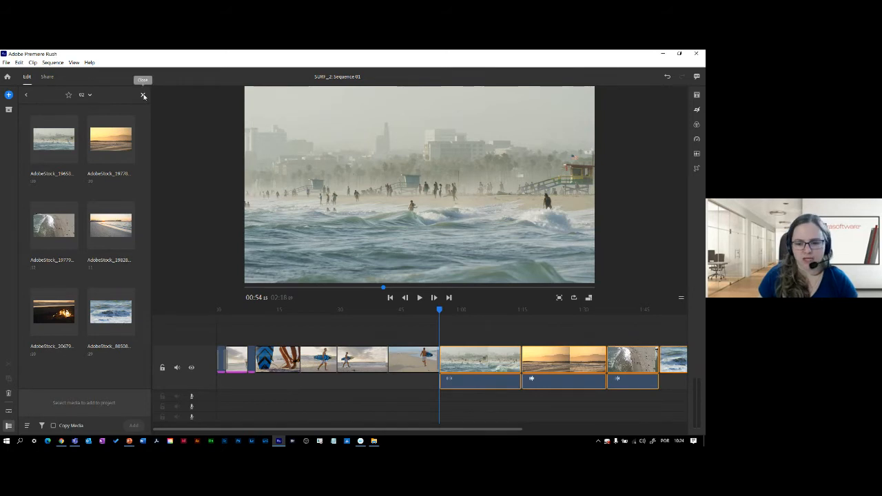
{"action": "left_click", "coordinate": [144, 96]}
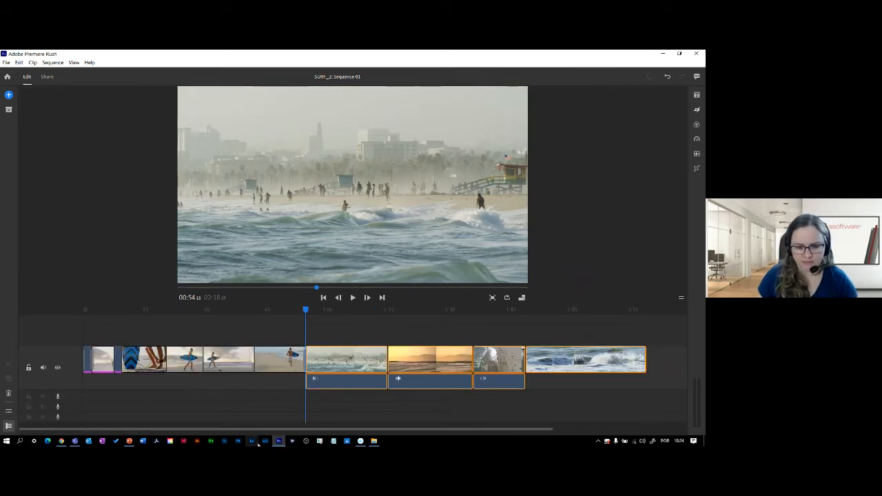
{"action": "mouse_move", "coordinate": [279, 429]}
{"action": "left_mouse_down"}
{"action": "mouse_move", "coordinate": [288, 430]}
{"action": "mouse_move", "coordinate": [266, 425]}
{"action": "left_mouse_up"}
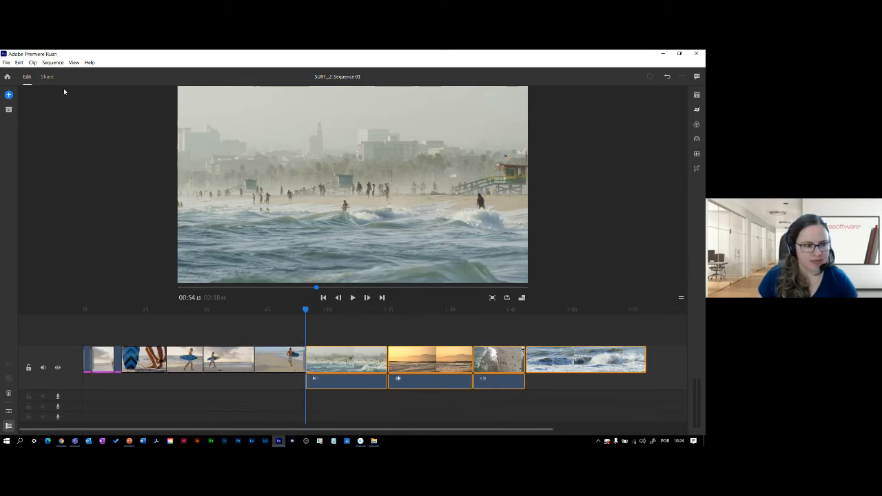
Browse the addable media to folder 03 inside VIDEOS SURF
{"action": "left_click", "coordinate": [9, 95]}
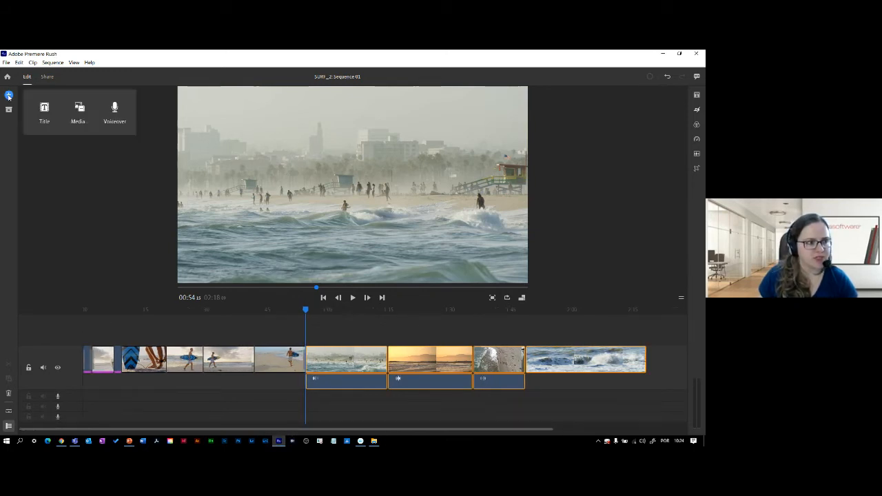
{"action": "left_click", "coordinate": [75, 109]}
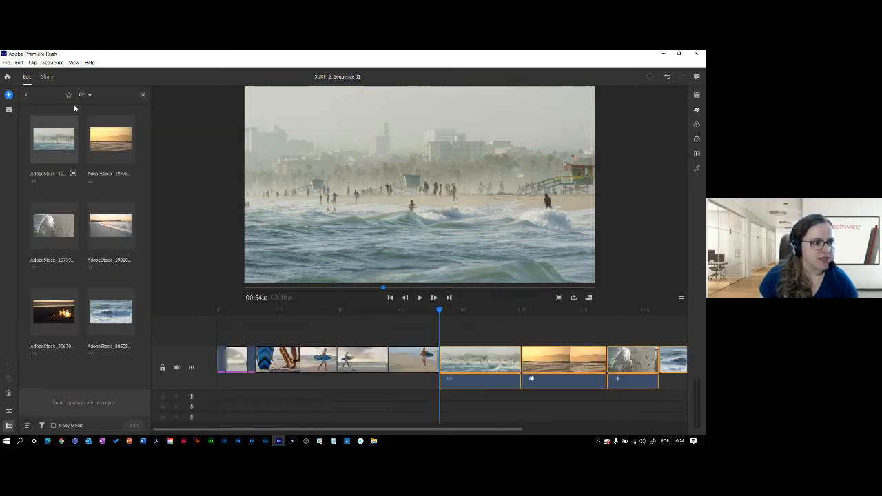
{"action": "left_click", "coordinate": [86, 95]}
{"action": "left_click", "coordinate": [90, 107]}
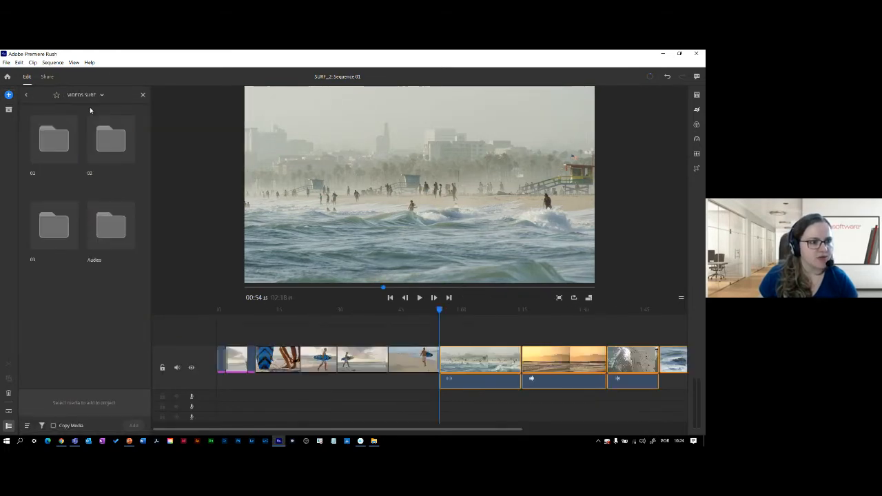
{"action": "double_click", "coordinate": [50, 210]}
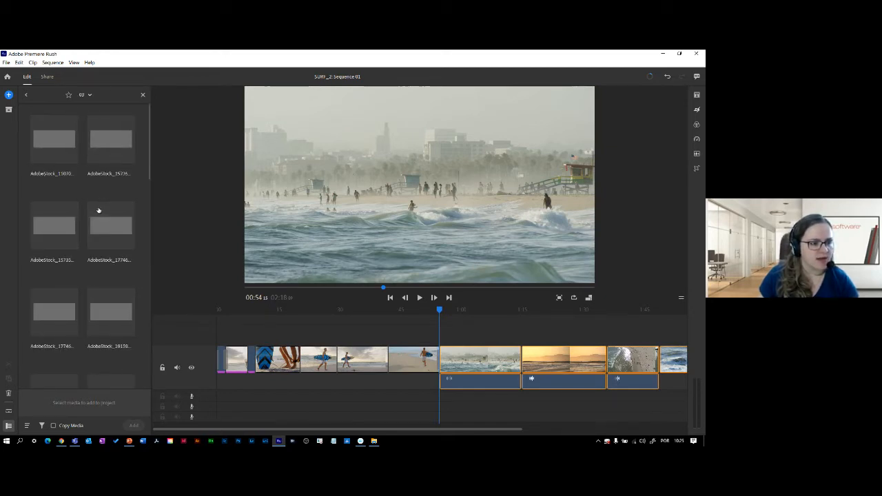
Insert the 17-second aerial ocean wave clip from folder 03 between the hazy beach surf and golden sunset clips
{"action": "scroll", "coordinate": [77, 208], "scroll_direction": "down", "scroll_amount": 4}
{"action": "scroll", "coordinate": [77, 208], "scroll_direction": "up", "scroll_amount": 4}
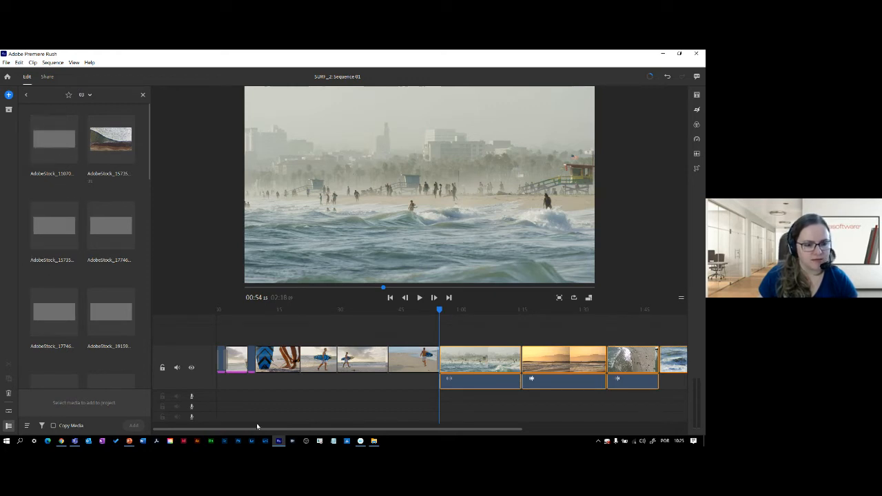
{"action": "left_click_drag", "start_coordinate": [318, 428], "coordinate": [296, 428]}
{"action": "scroll", "coordinate": [63, 286], "scroll_direction": "down", "scroll_amount": 4}
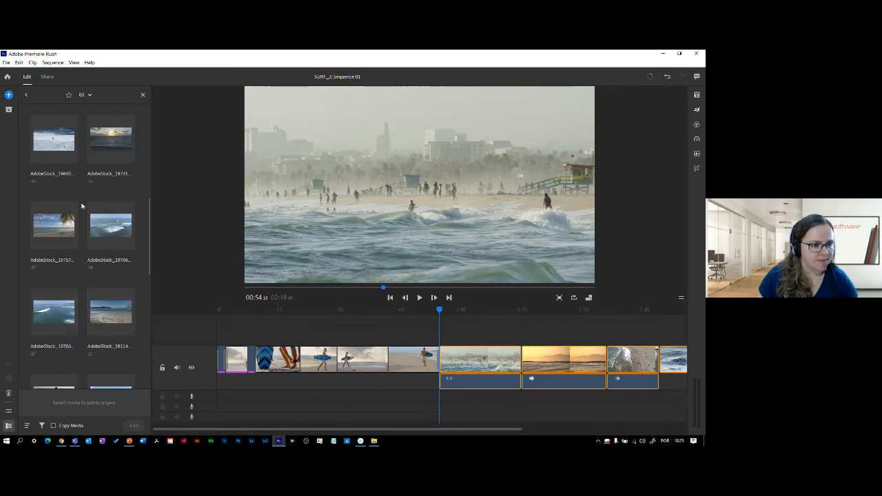
{"action": "left_click", "coordinate": [54, 312]}
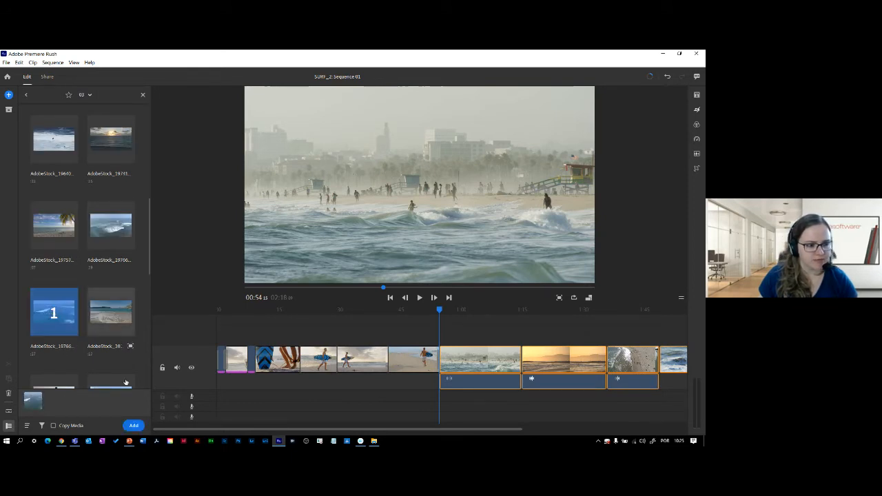
{"action": "left_click", "coordinate": [135, 425]}
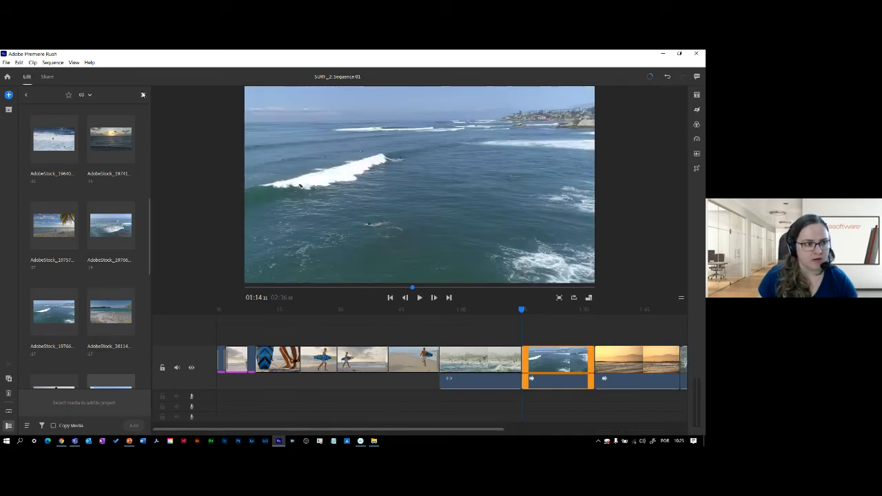
Insert the ocean sunset clip from folder 03 after the aerial wave clip, and move the aerial wave clip to the sequence's start
{"action": "left_click", "coordinate": [117, 148]}
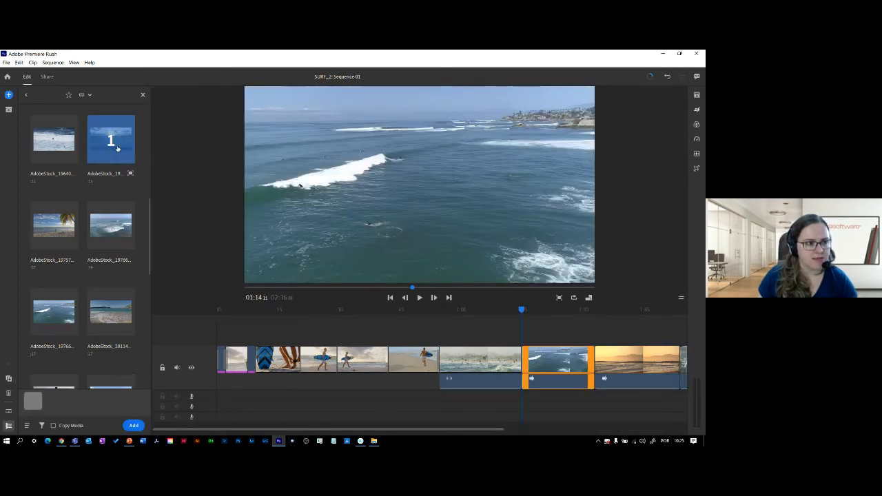
{"action": "left_click", "coordinate": [134, 425]}
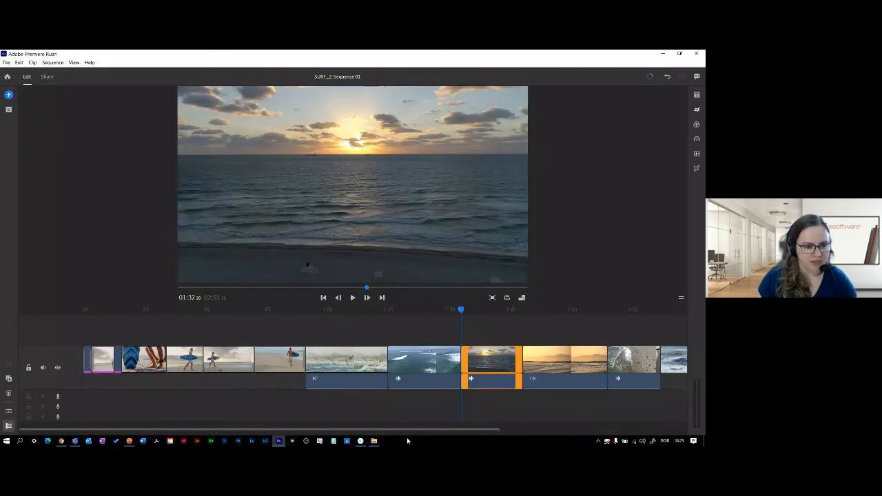
{"action": "left_click_drag", "start_coordinate": [408, 359], "coordinate": [102, 358]}
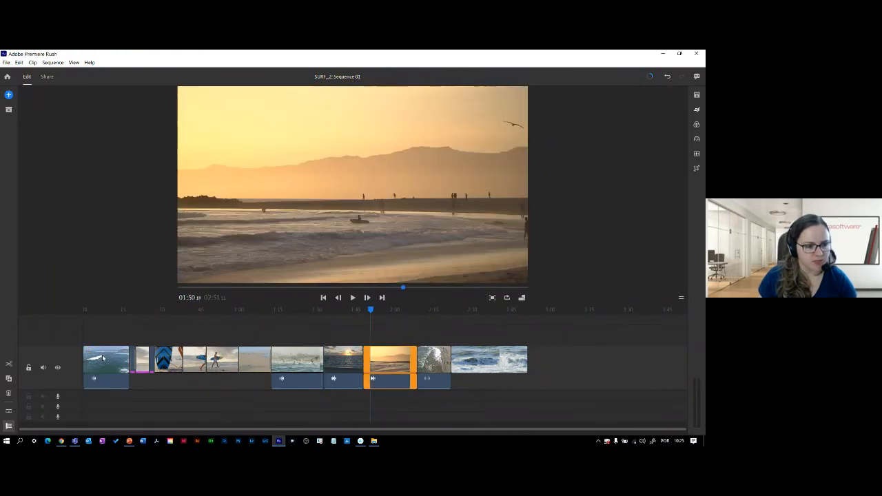
Move the golden beach and ocean sunset clips to the sequence's end, and place the blue waves clip before the foam on sand clip
{"action": "left_click_drag", "start_coordinate": [386, 365], "coordinate": [404, 365]}
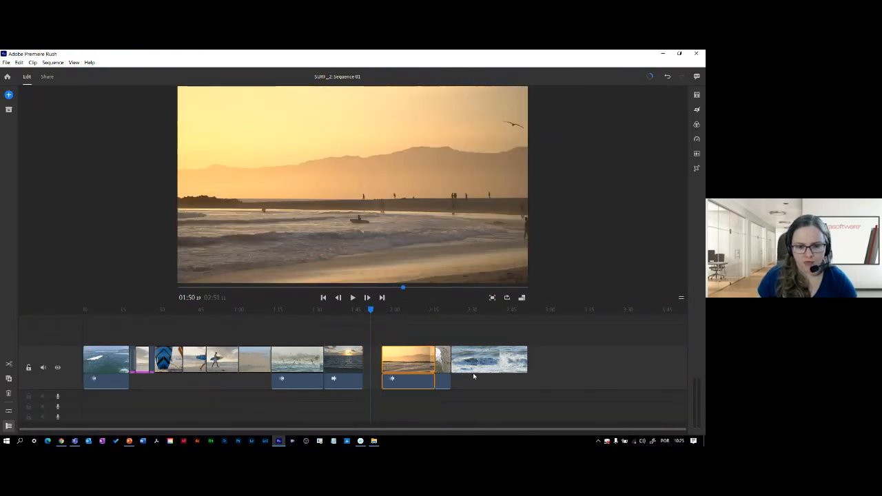
{"action": "left_click_drag", "start_coordinate": [473, 372], "coordinate": [501, 365]}
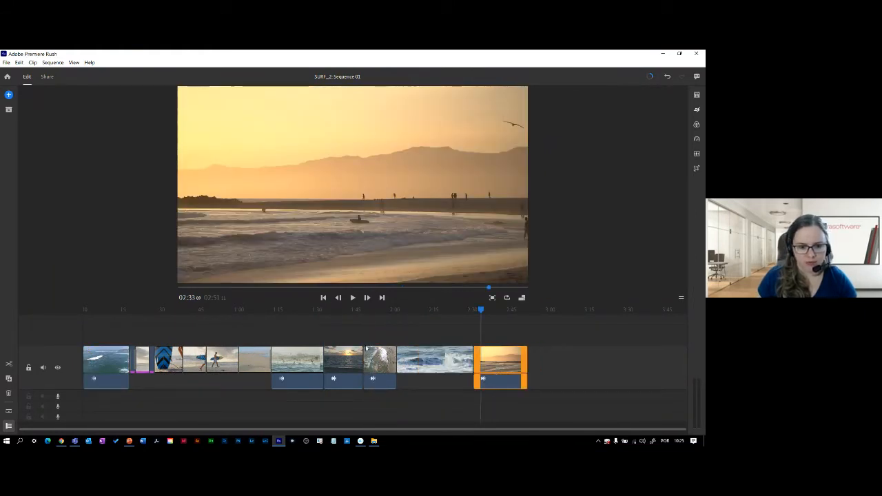
{"action": "left_click_drag", "start_coordinate": [365, 348], "coordinate": [544, 370]}
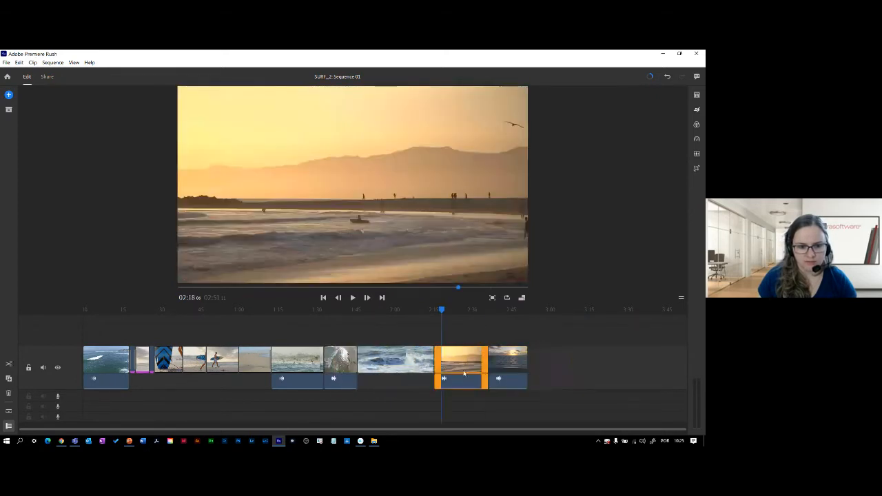
{"action": "left_click_drag", "start_coordinate": [394, 364], "coordinate": [341, 365]}
Delete the aerial foam on sand clip from the sequence
{"action": "left_click", "coordinate": [417, 366]}
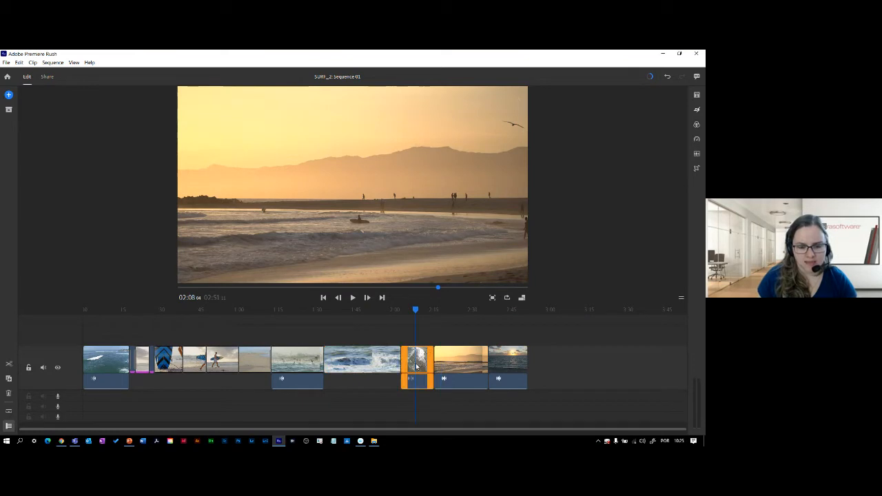
{"action": "right_click", "coordinate": [416, 365]}
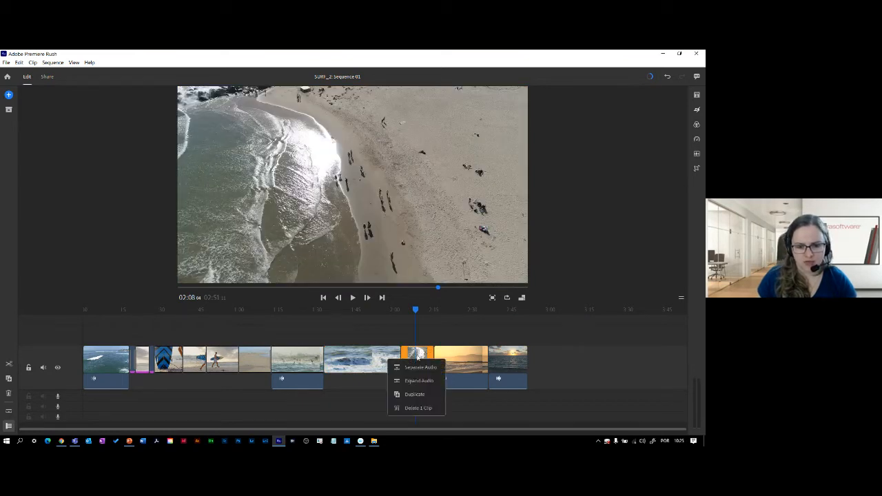
{"action": "left_click", "coordinate": [415, 409]}
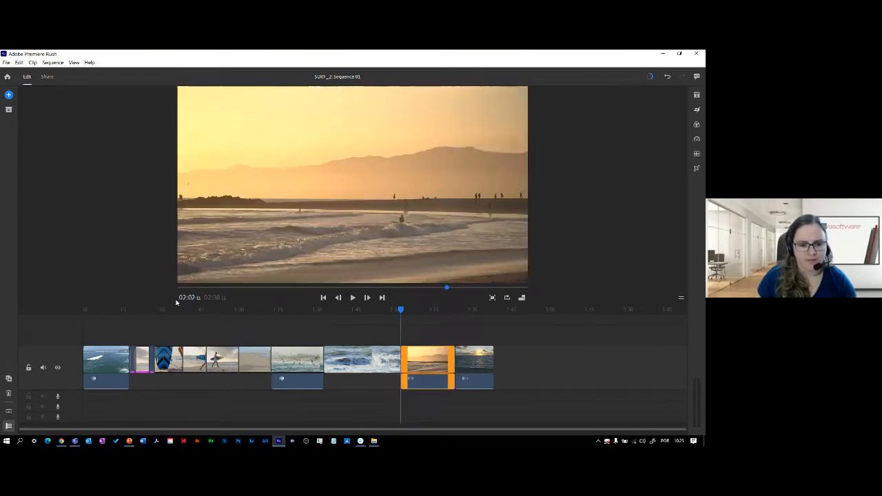
Play back the first few seconds of the sequence from its start
{"action": "left_click_drag", "start_coordinate": [405, 310], "coordinate": [83, 313]}
{"action": "key", "text": "space"}
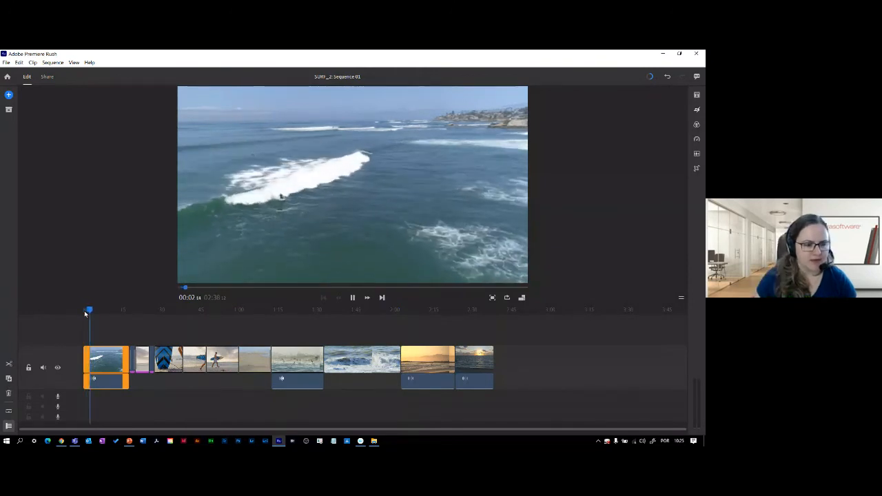
{"action": "key", "text": "space"}
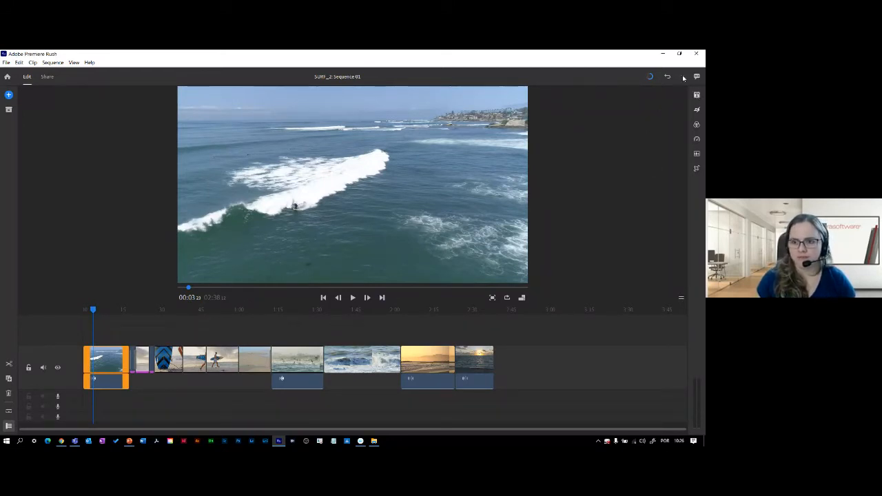
Examine the available title templates, both the additional online titles and the recent ones among Your Styles
{"action": "left_click", "coordinate": [697, 96]}
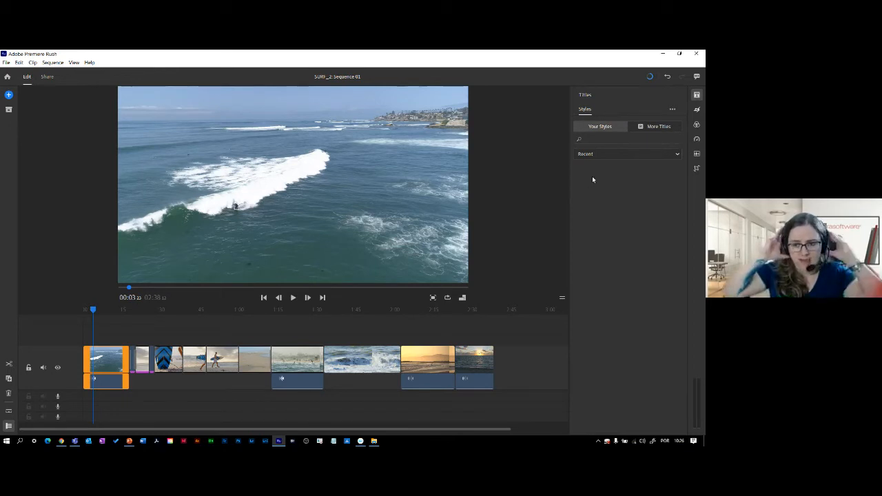
{"action": "left_click", "coordinate": [644, 126]}
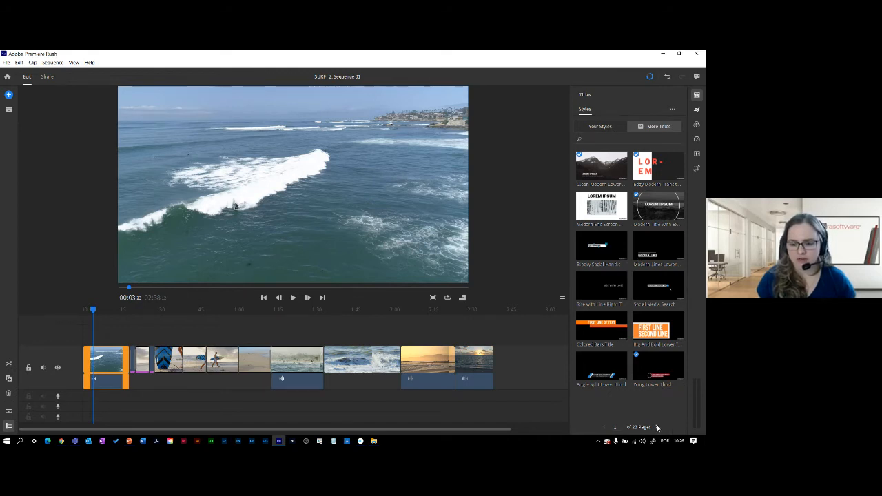
{"action": "left_click", "coordinate": [657, 428]}
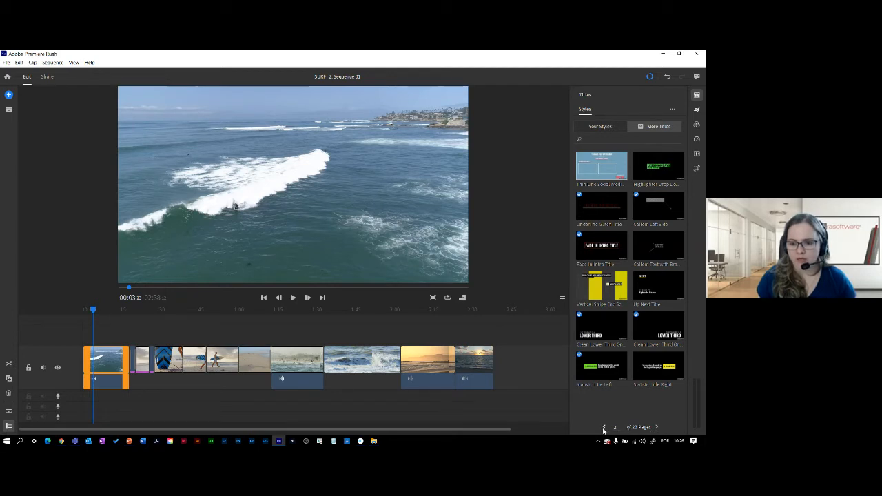
{"action": "left_click", "coordinate": [605, 131]}
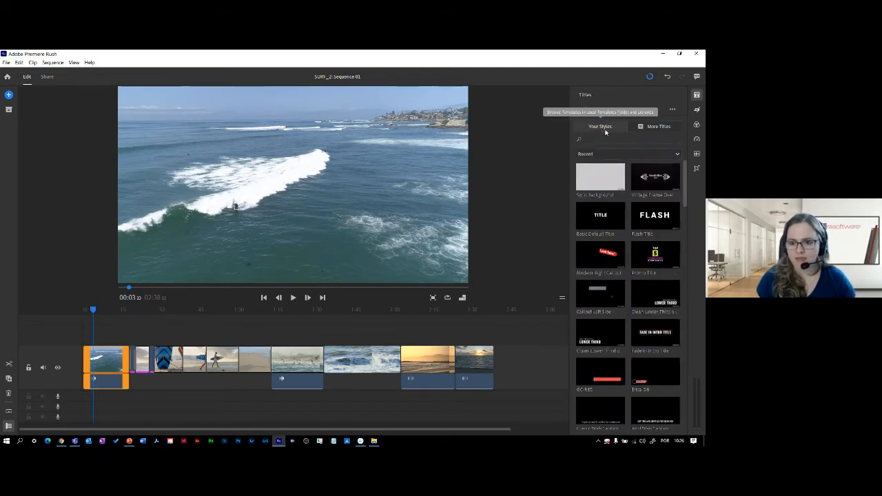
{"action": "scroll", "coordinate": [637, 256], "scroll_direction": "down", "scroll_amount": 2}
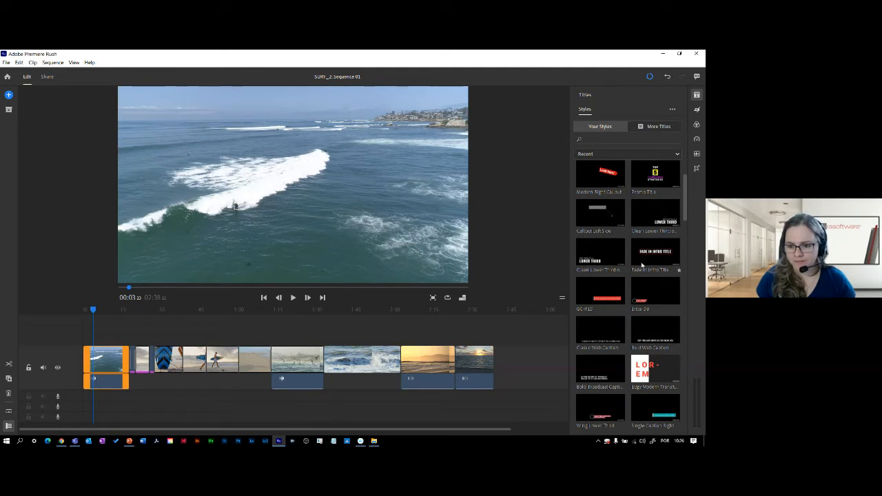
{"action": "scroll", "coordinate": [641, 264], "scroll_direction": "down", "scroll_amount": 2}
{"action": "scroll", "coordinate": [646, 269], "scroll_direction": "down", "scroll_amount": 8}
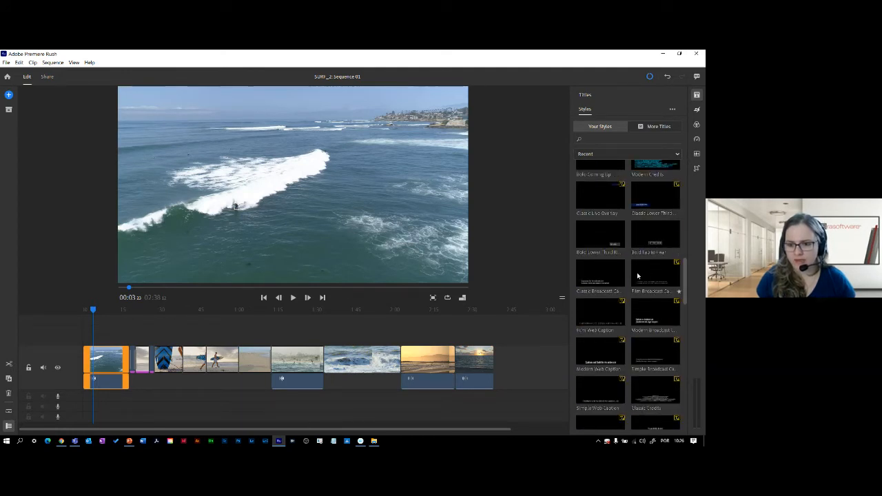
{"action": "scroll", "coordinate": [644, 259], "scroll_direction": "up", "scroll_amount": 10}
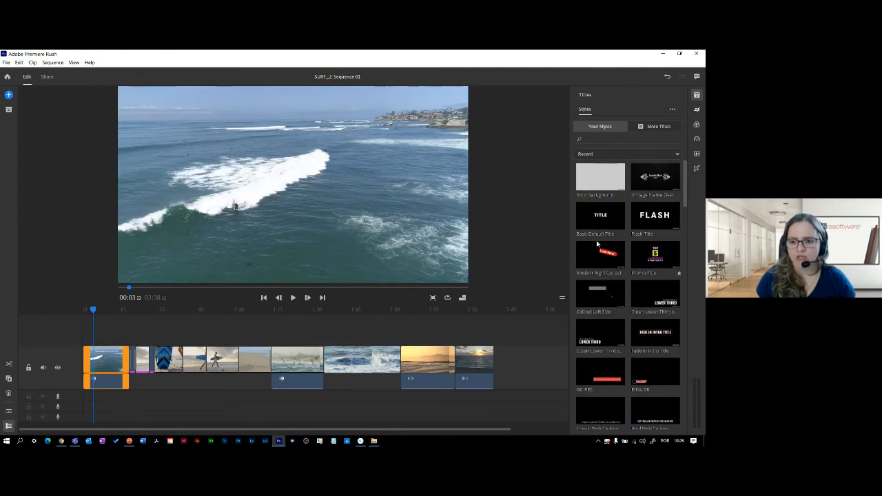
{"action": "scroll", "coordinate": [603, 219], "scroll_direction": "down", "scroll_amount": 5}
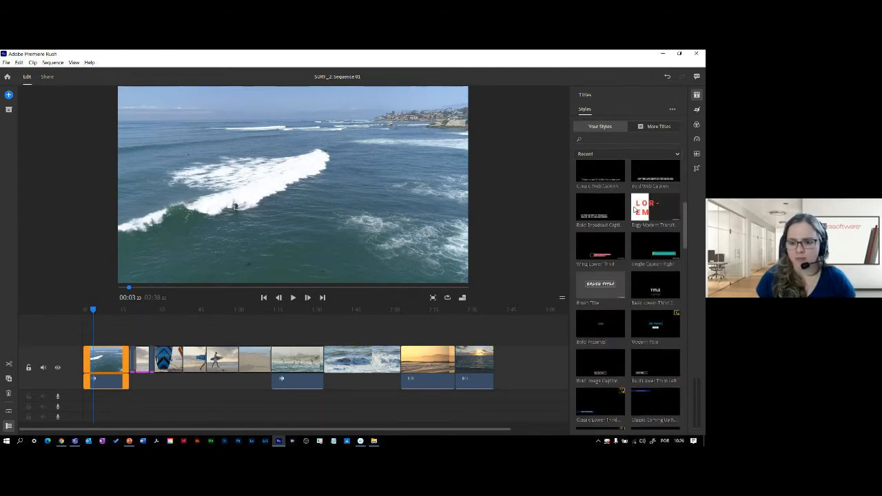
{"action": "scroll", "coordinate": [634, 211], "scroll_direction": "down", "scroll_amount": 5}
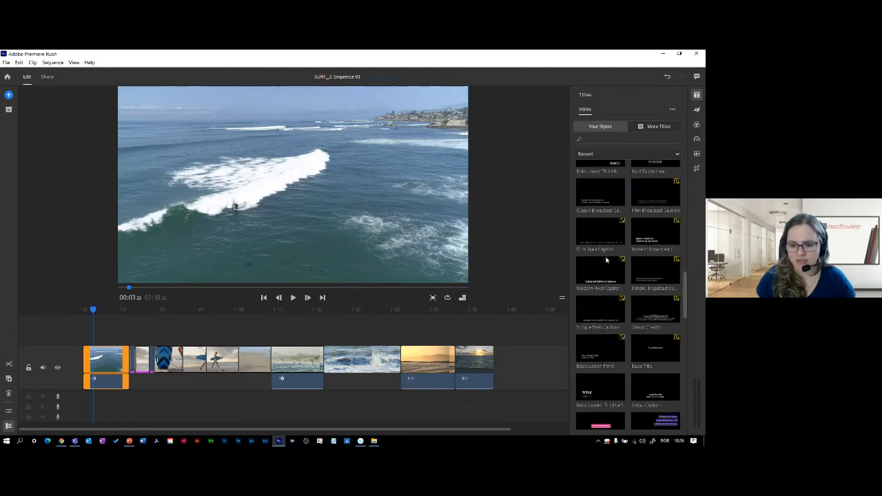
{"action": "scroll", "coordinate": [606, 255], "scroll_direction": "up", "scroll_amount": 15}
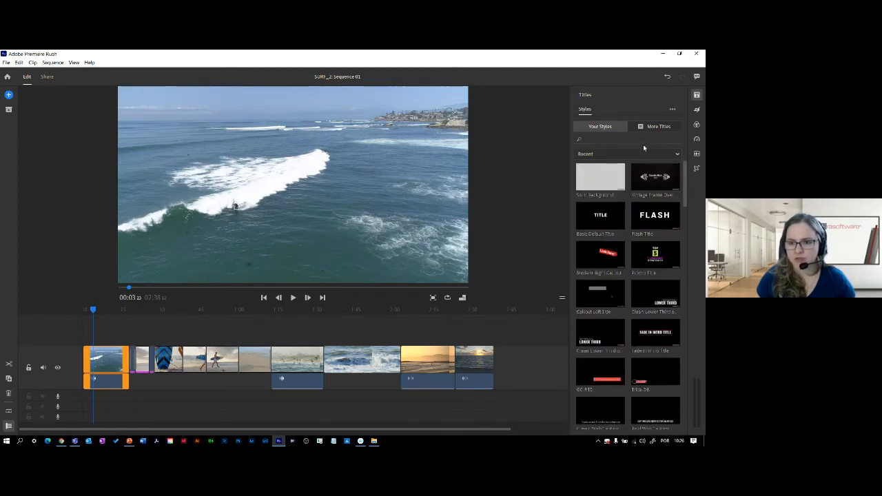
Add the Fade In Intro Title from page 2 of More Titles above the opening aerial wave clip, starting at the playhead
{"action": "left_click", "coordinate": [646, 129]}
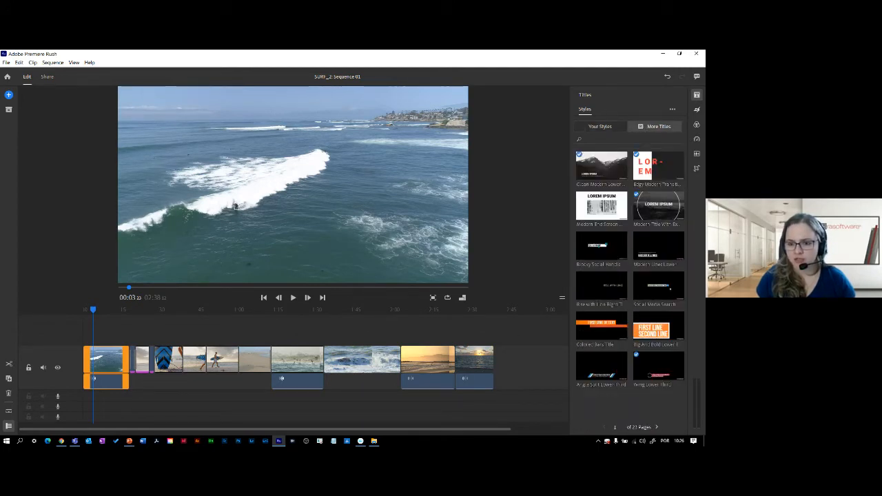
{"action": "left_click", "coordinate": [657, 428]}
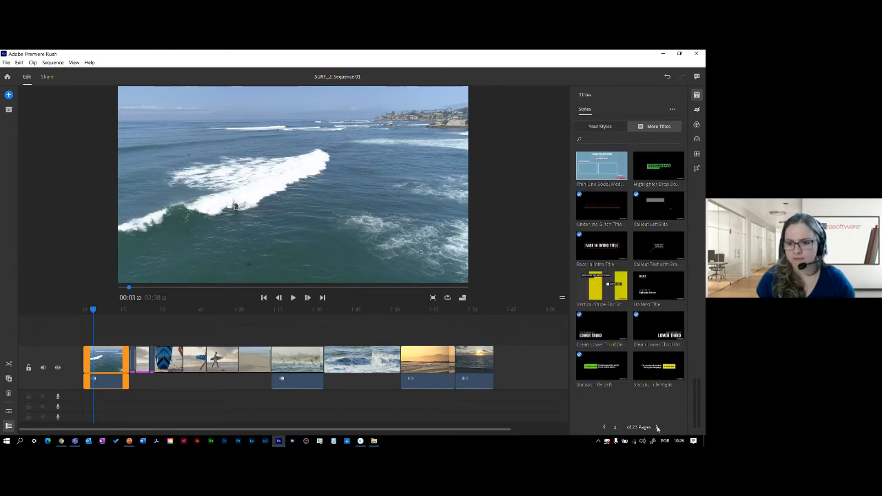
{"action": "left_click", "coordinate": [657, 428]}
{"action": "left_click", "coordinate": [658, 428]}
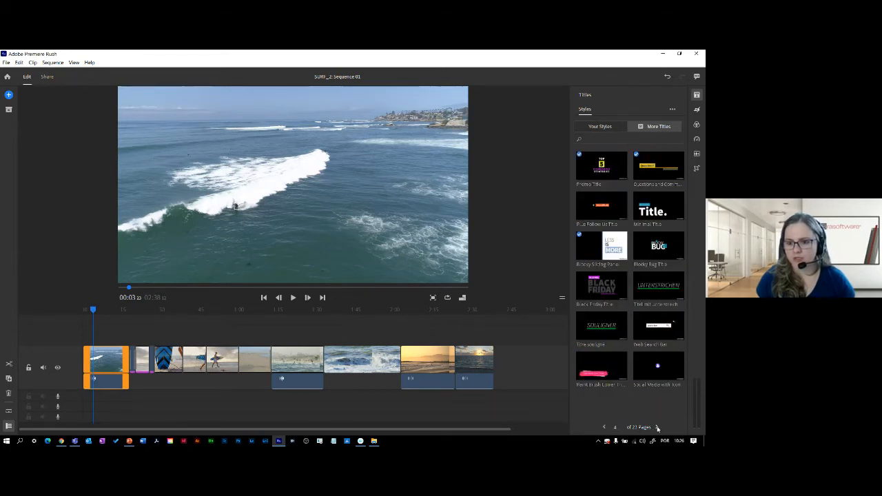
{"action": "left_click", "coordinate": [605, 428]}
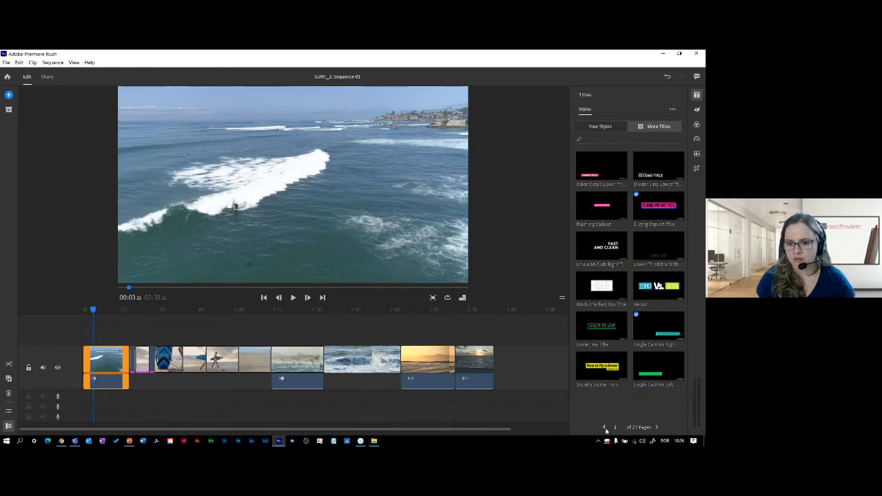
{"action": "left_click", "coordinate": [605, 428]}
{"action": "left_click", "coordinate": [599, 249]}
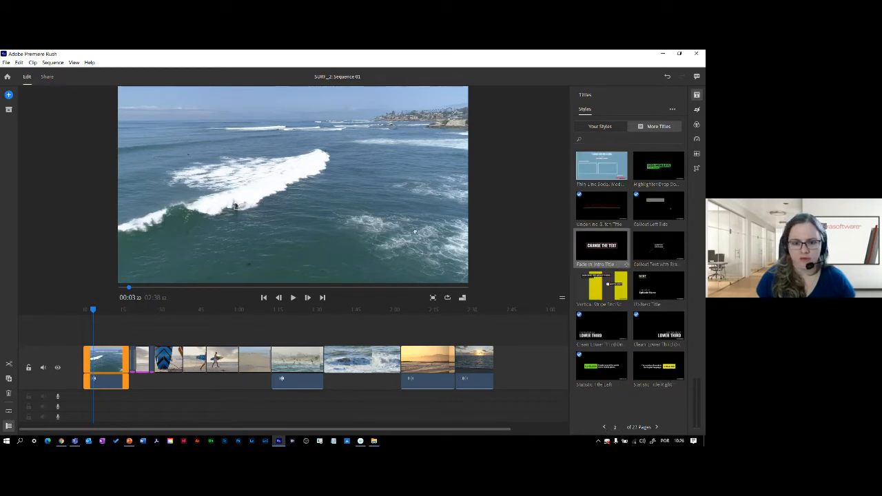
{"action": "left_click_drag", "start_coordinate": [400, 254], "coordinate": [91, 335]}
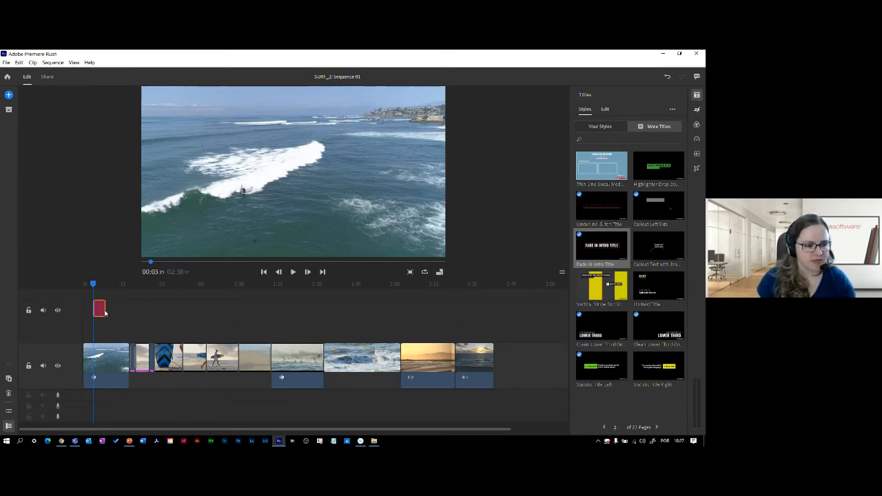
Replace the intro title's text with SURFING ANYWHERE
{"action": "left_click_drag", "start_coordinate": [104, 313], "coordinate": [106, 283]}
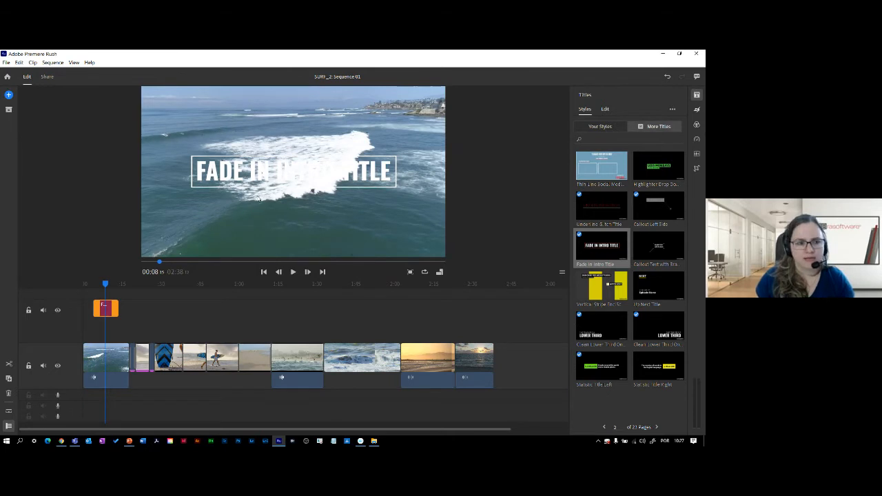
{"action": "double_click", "coordinate": [247, 164]}
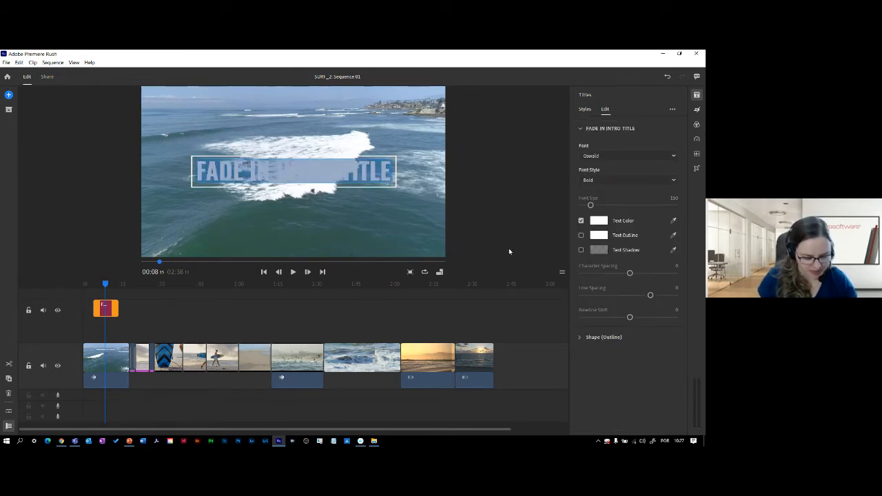
{"action": "type", "text": "Surf"}
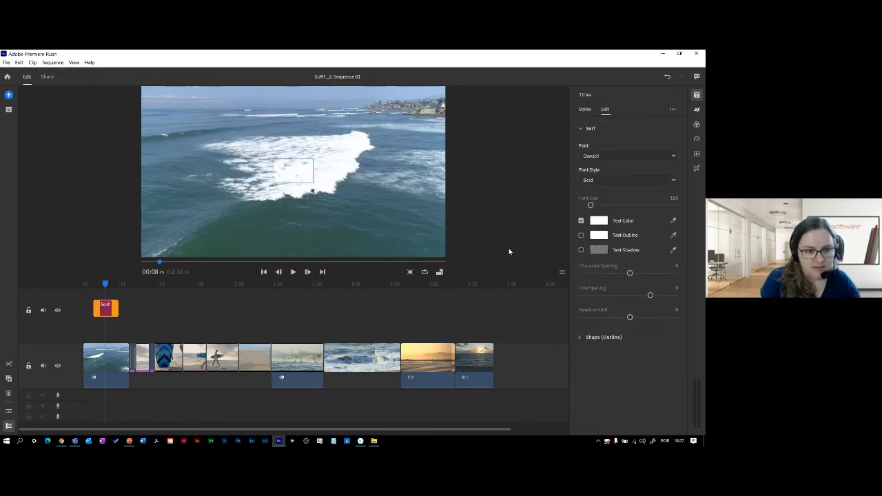
{"action": "type", "text": "ing and"}
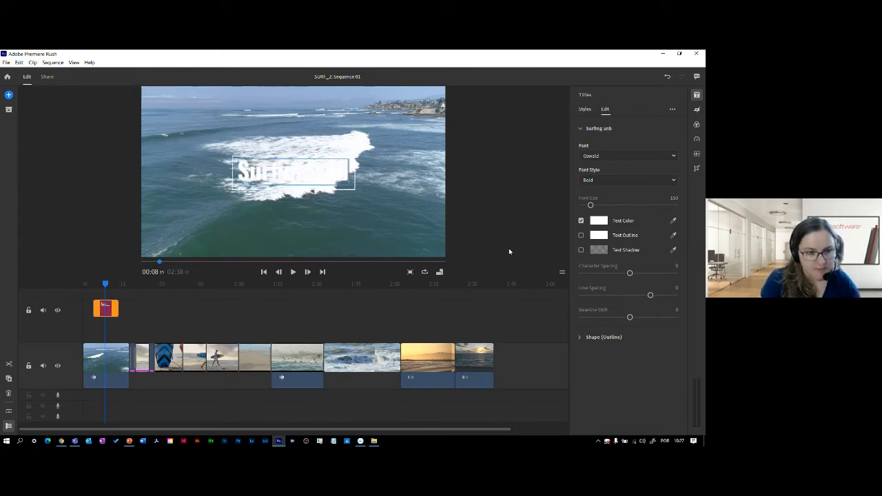
{"action": "key", "text": "ctrl+a"}
{"action": "key", "text": "BackSpace"}
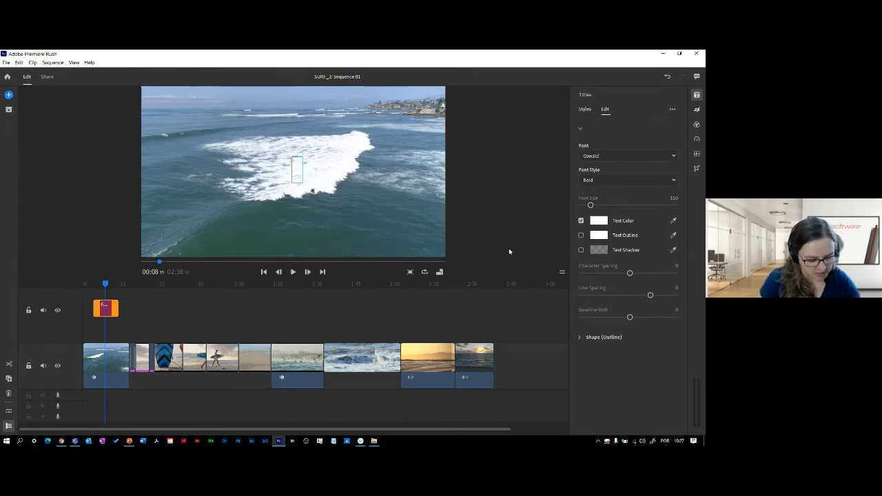
{"action": "type", "text": "SURFING"}
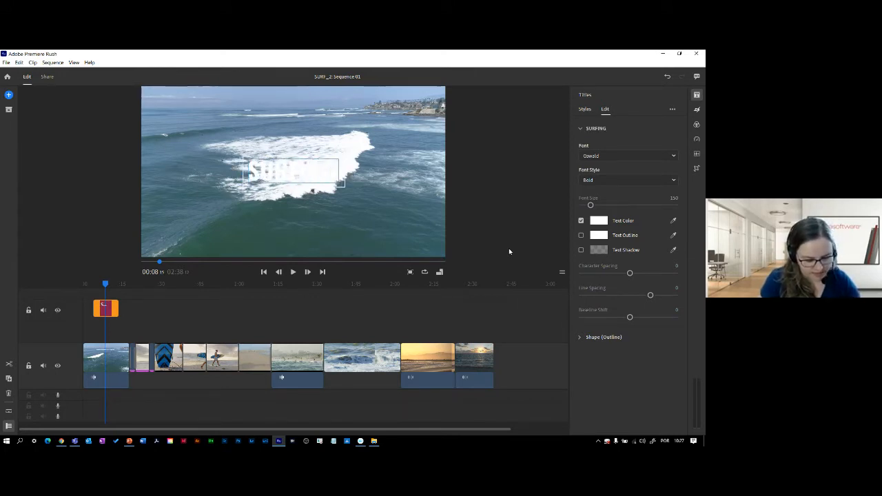
{"action": "type", "text": " ANYW"}
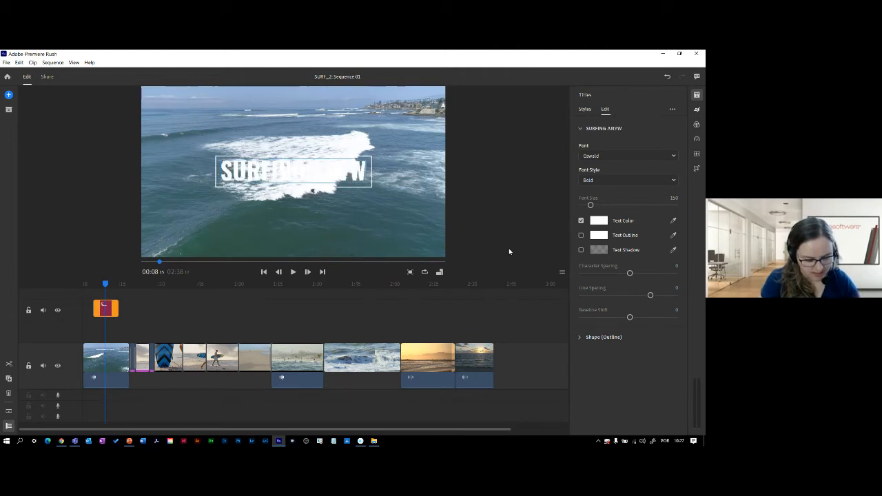
{"action": "type", "text": "HERE"}
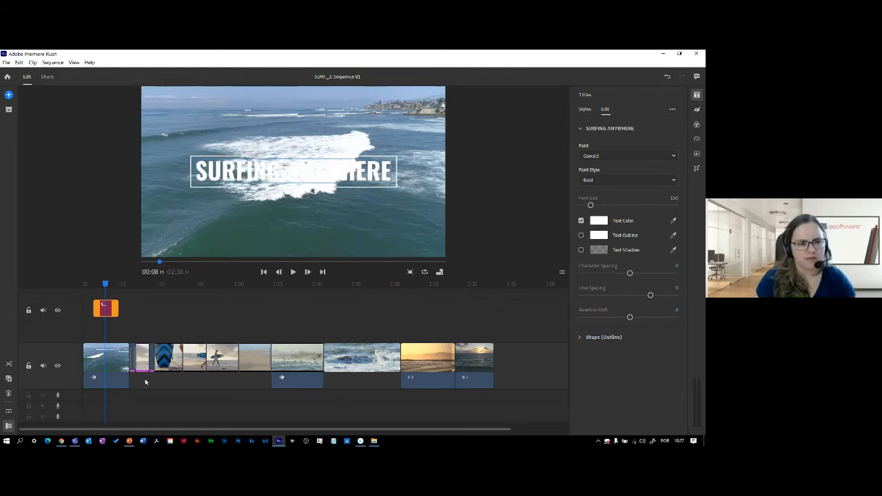
Change the SURFING ANYWHERE intro title's font to Adobe Clean Bold
{"action": "left_click_drag", "start_coordinate": [115, 286], "coordinate": [107, 306]}
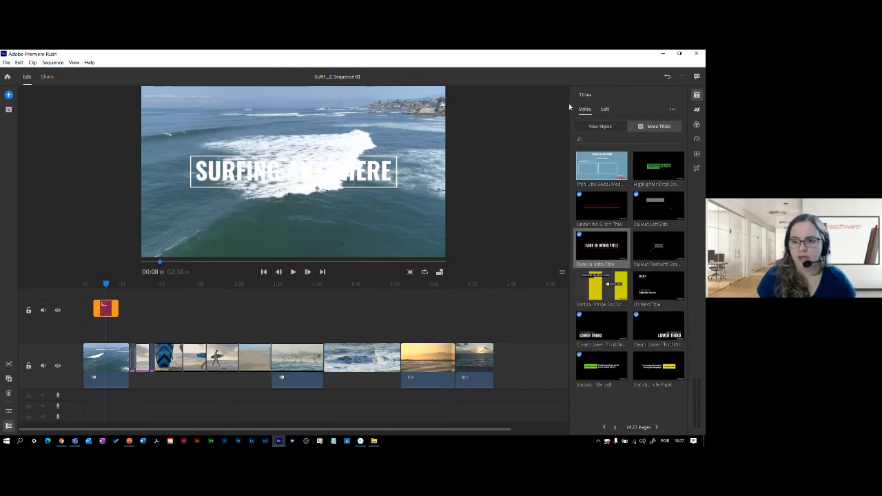
{"action": "left_click", "coordinate": [605, 109]}
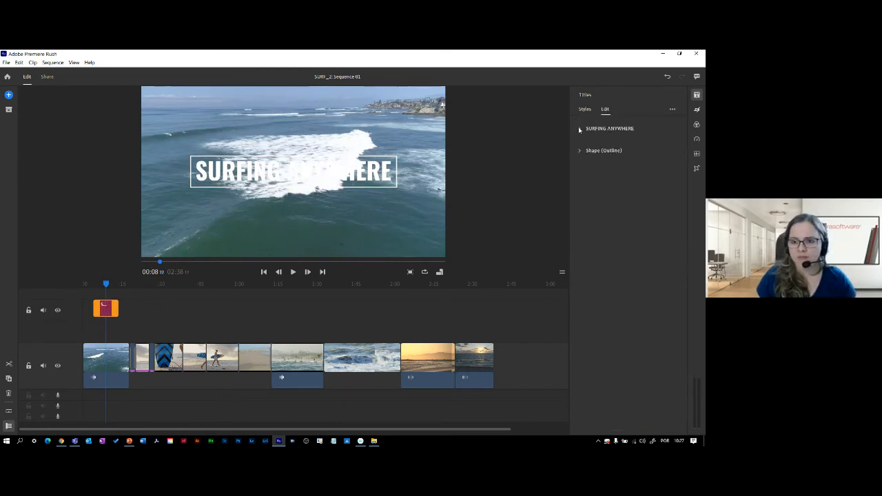
{"action": "left_click", "coordinate": [580, 129]}
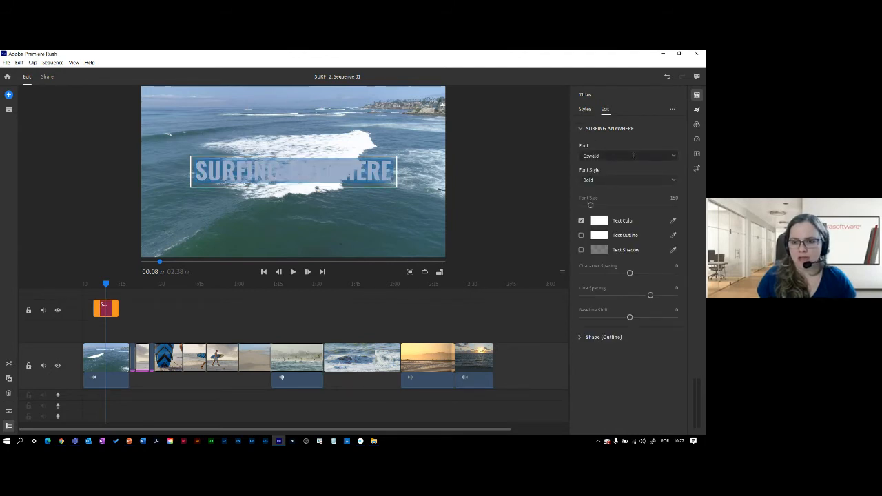
{"action": "left_click", "coordinate": [632, 155]}
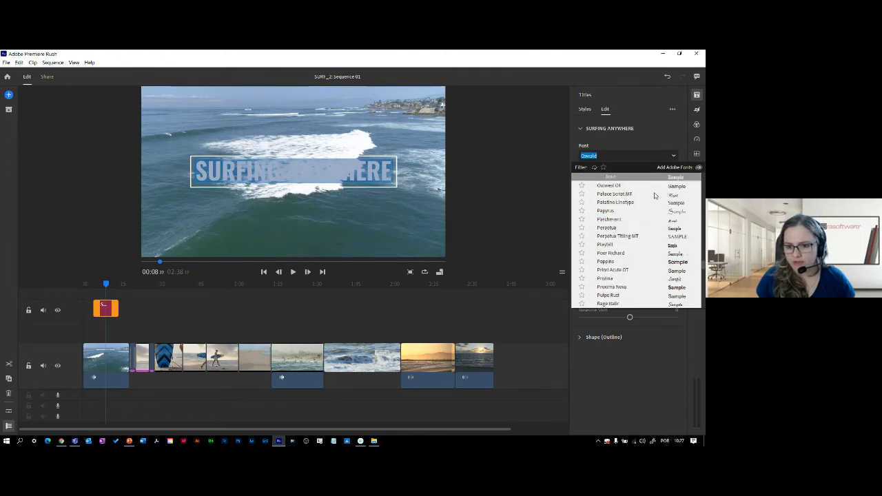
{"action": "scroll", "coordinate": [655, 195], "scroll_direction": "up", "scroll_amount": 20}
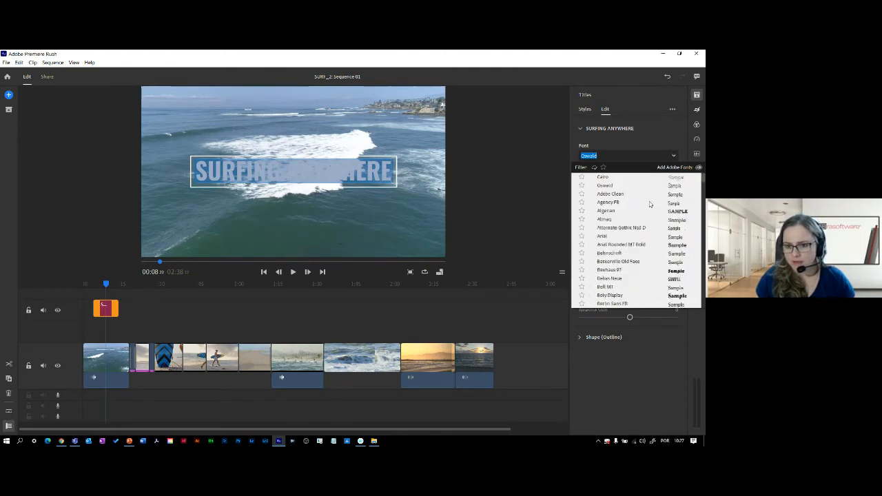
{"action": "scroll", "coordinate": [648, 214], "scroll_direction": "down", "scroll_amount": 3}
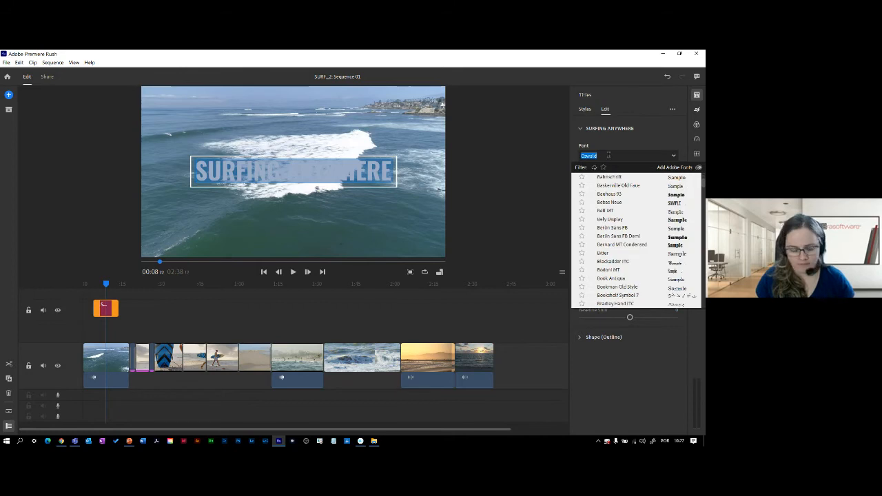
{"action": "type", "text": "ADOBE CL"}
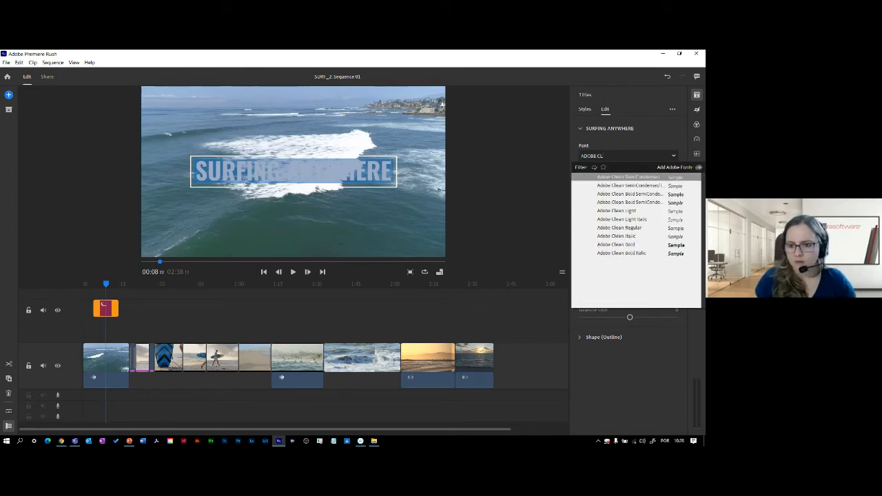
{"action": "left_click", "coordinate": [631, 244]}
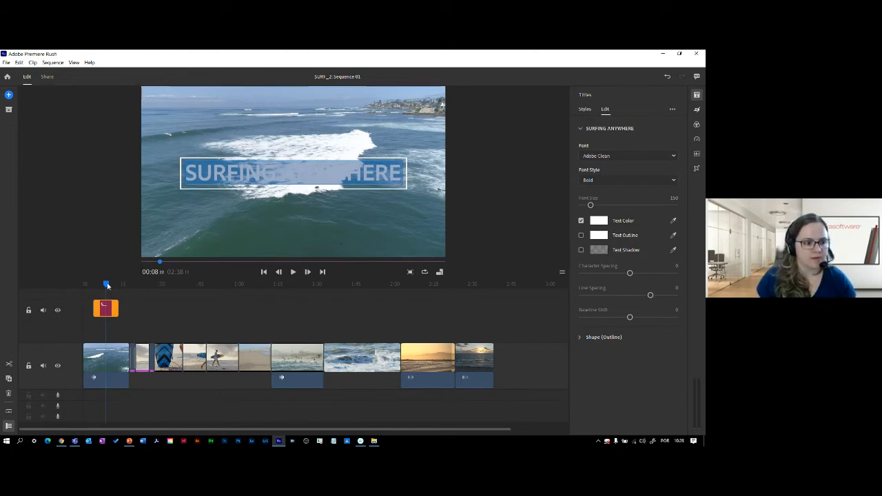
Play back the sequence from its start through the end of the intro title
{"action": "left_click_drag", "start_coordinate": [108, 286], "coordinate": [76, 307]}
{"action": "key", "text": "space"}
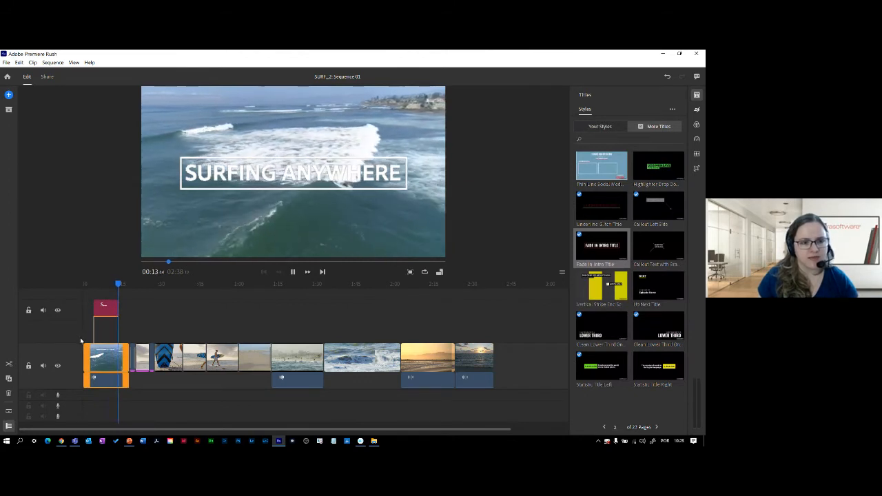
{"action": "key", "text": "space"}
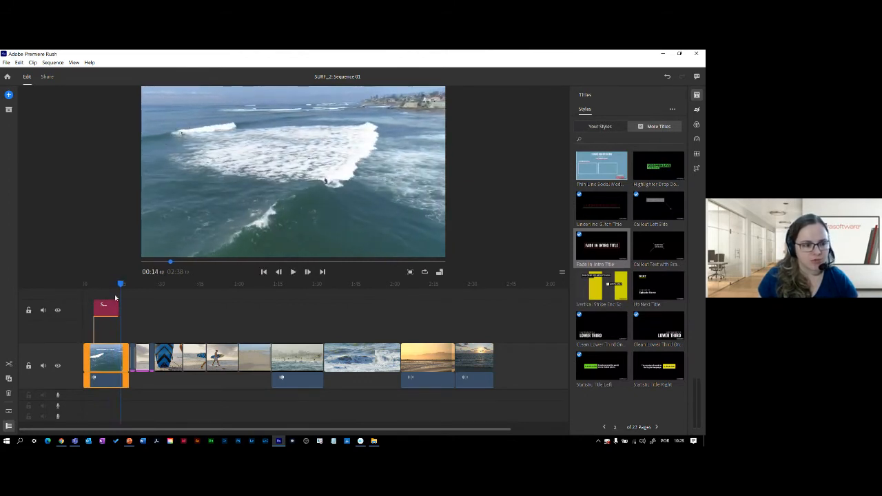
{"action": "left_click", "coordinate": [107, 308]}
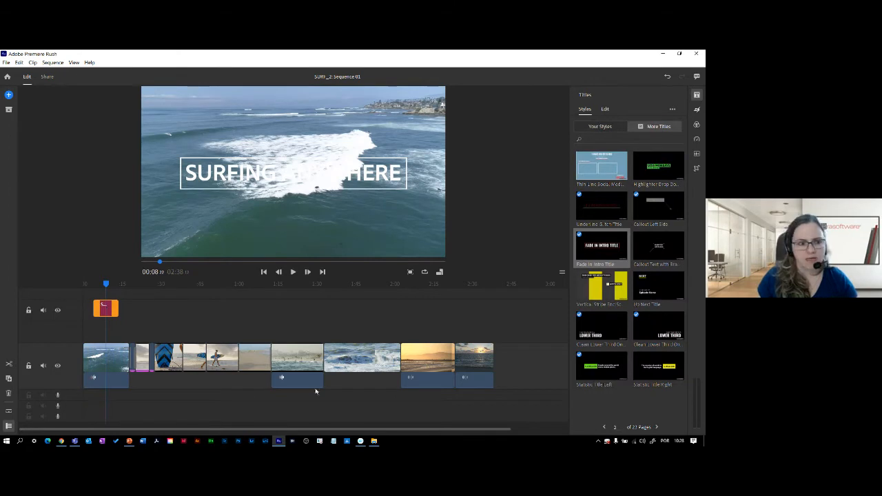
Apply the SL Bleach color preset to the opening aerial wave clip
{"action": "left_click", "coordinate": [117, 384]}
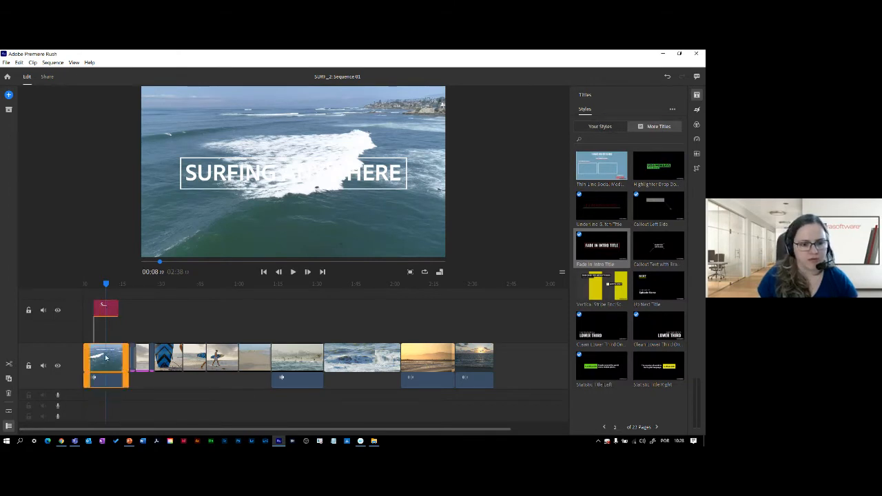
{"action": "left_click", "coordinate": [696, 125]}
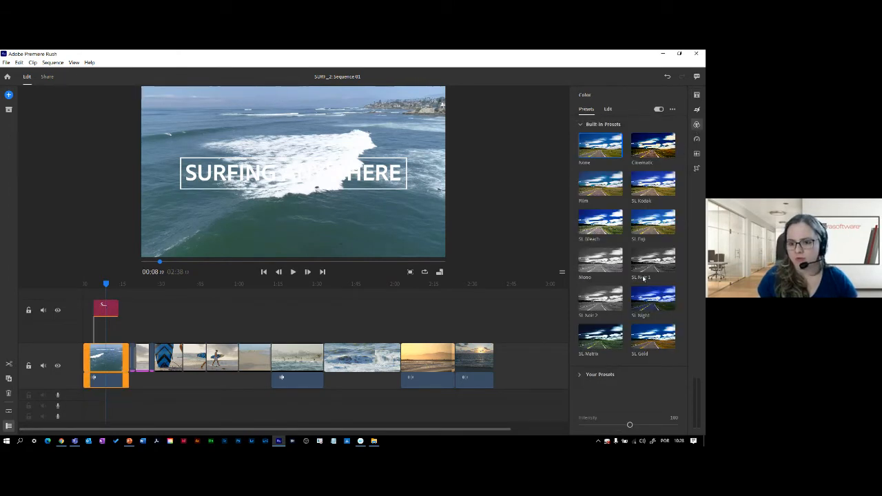
{"action": "left_click", "coordinate": [601, 219]}
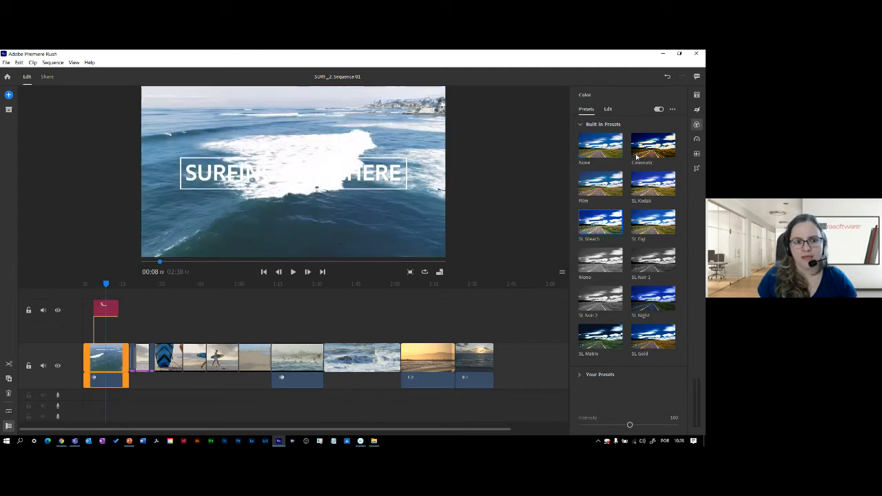
Set the opening wave clip's exposure to -0.39 and lower its highlights to -48
{"action": "left_click", "coordinate": [608, 110]}
{"action": "left_click", "coordinate": [584, 126]}
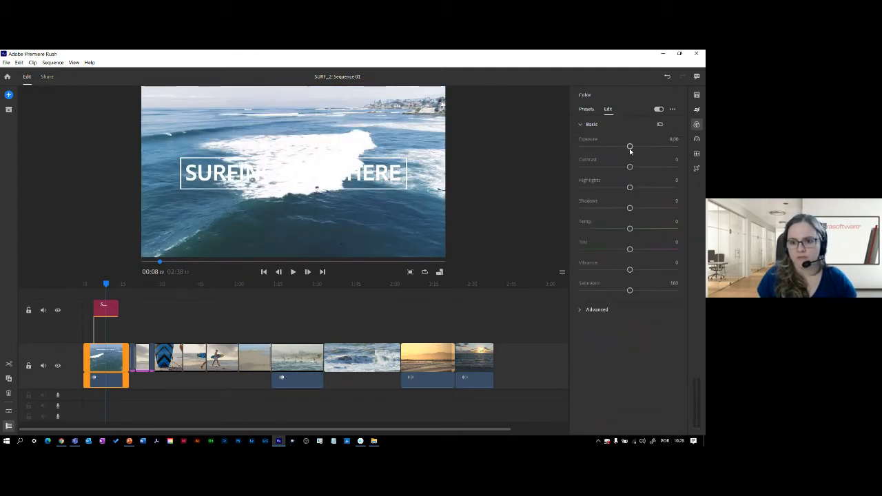
{"action": "left_click_drag", "start_coordinate": [630, 146], "coordinate": [626, 148]}
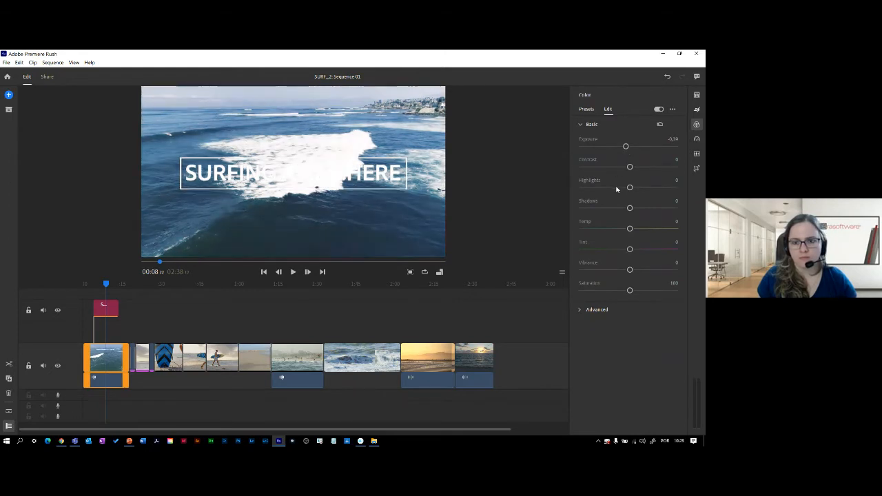
{"action": "left_click_drag", "start_coordinate": [630, 187], "coordinate": [605, 190]}
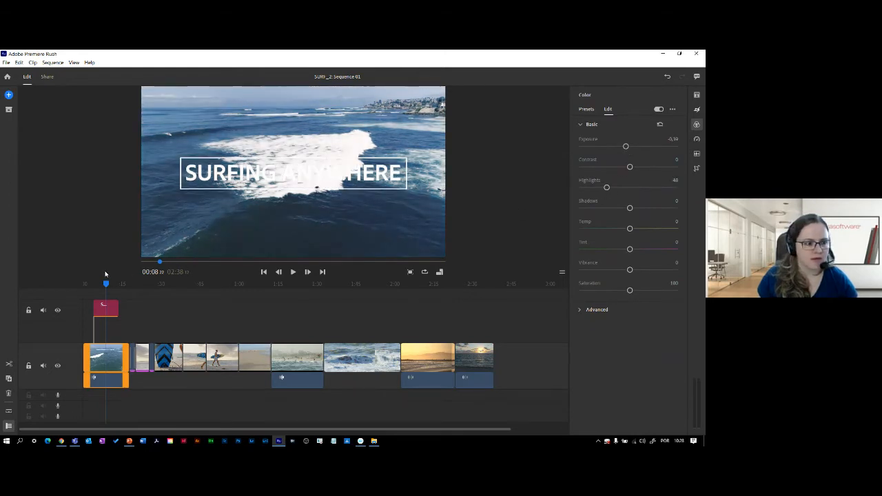
Play back the graded opening wave clip with its title, skipping ahead to the title's end
{"action": "left_click_drag", "start_coordinate": [107, 283], "coordinate": [81, 287]}
{"action": "key", "text": "space"}
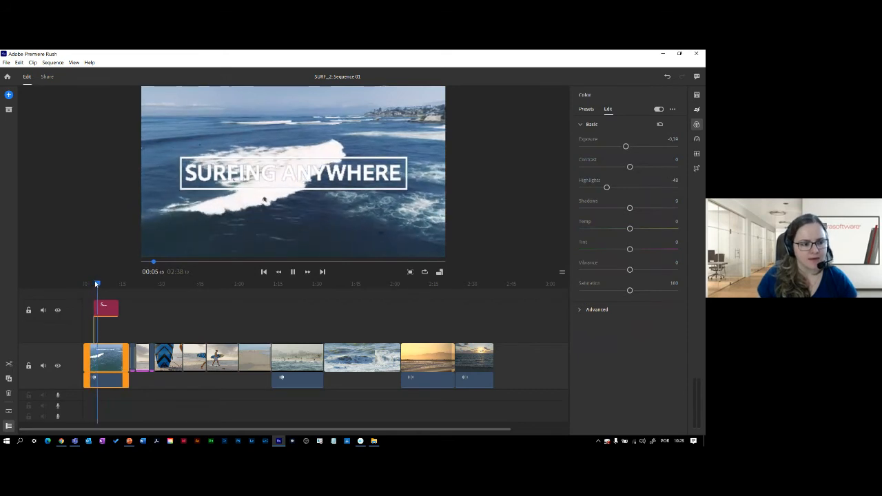
{"action": "left_click", "coordinate": [119, 284]}
{"action": "key", "text": "space"}
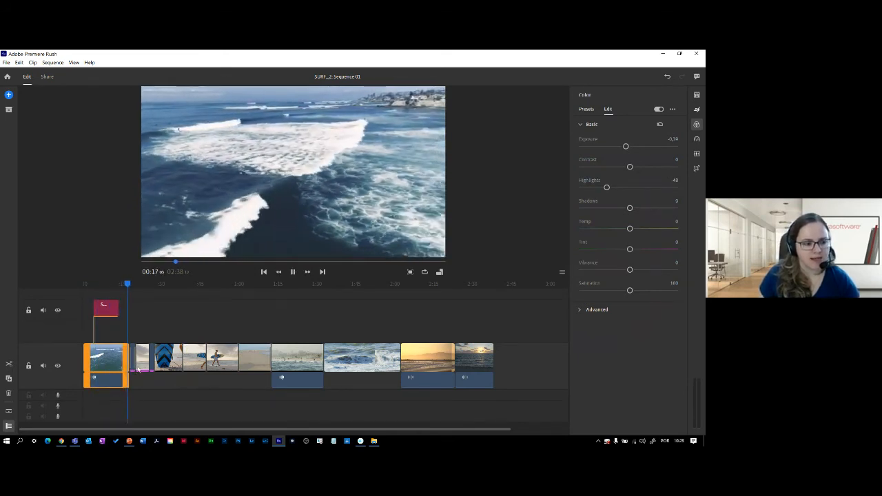
Add the left-aligned Clean Lower Third title from Your Styles above the clip of the surfer carrying the board, at about 18 seconds
{"action": "key", "text": "="}
{"action": "key", "text": "="}
{"action": "key", "text": "space"}
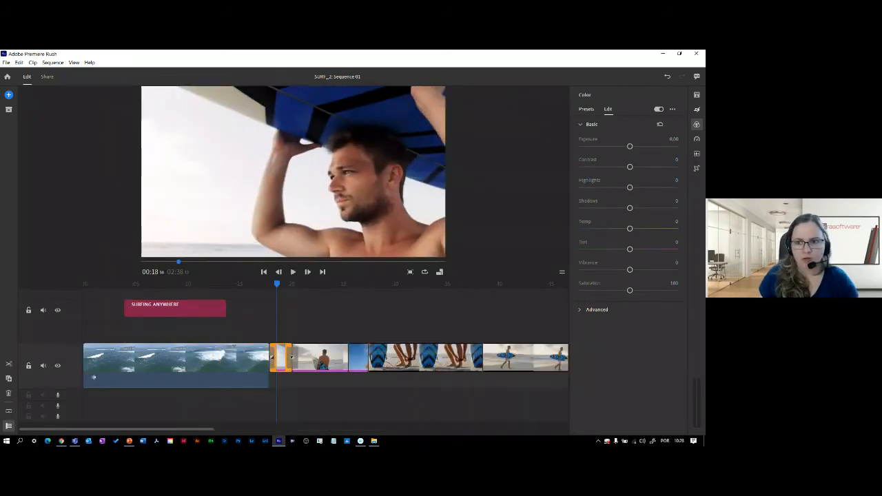
{"action": "left_click", "coordinate": [697, 94]}
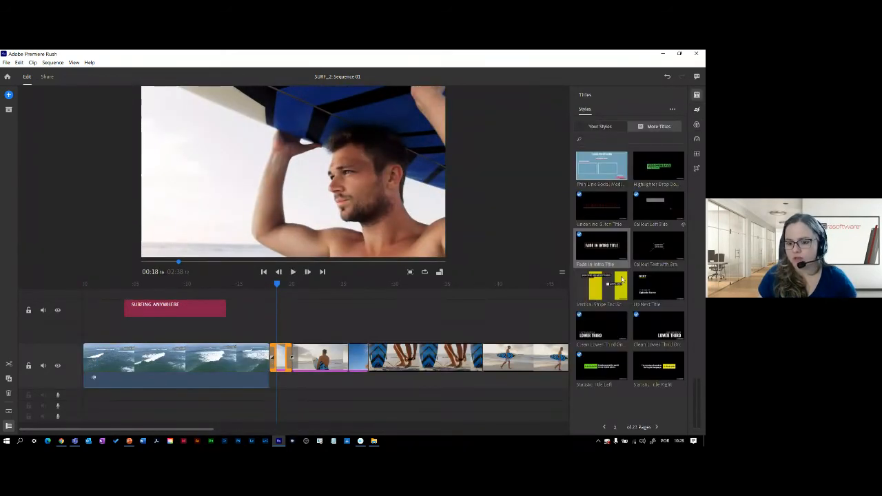
{"action": "left_click", "coordinate": [604, 428]}
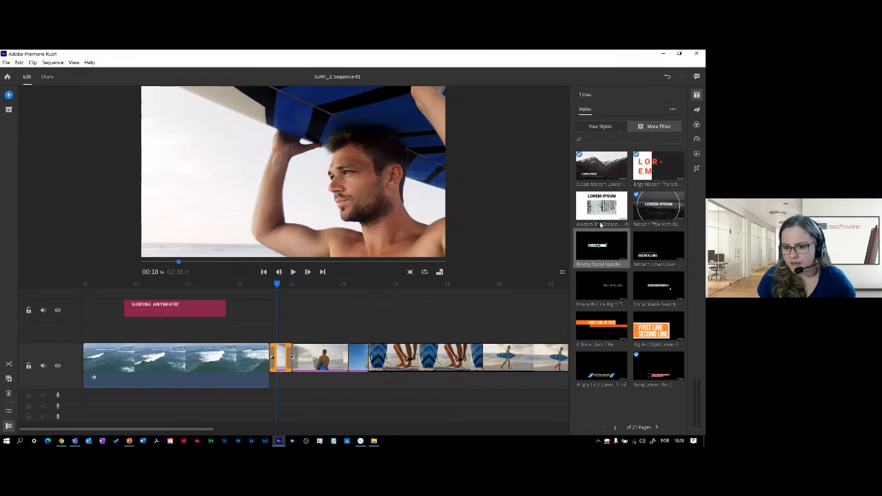
{"action": "left_click", "coordinate": [597, 128]}
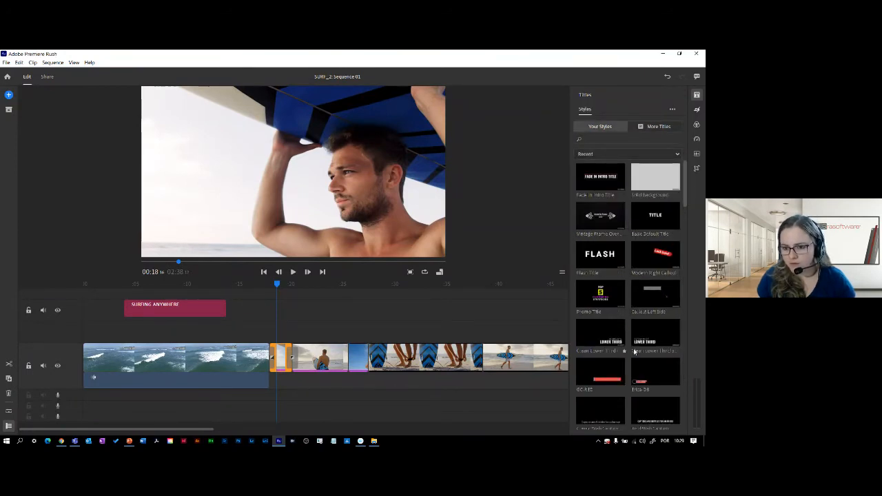
{"action": "left_click_drag", "start_coordinate": [643, 339], "coordinate": [277, 330]}
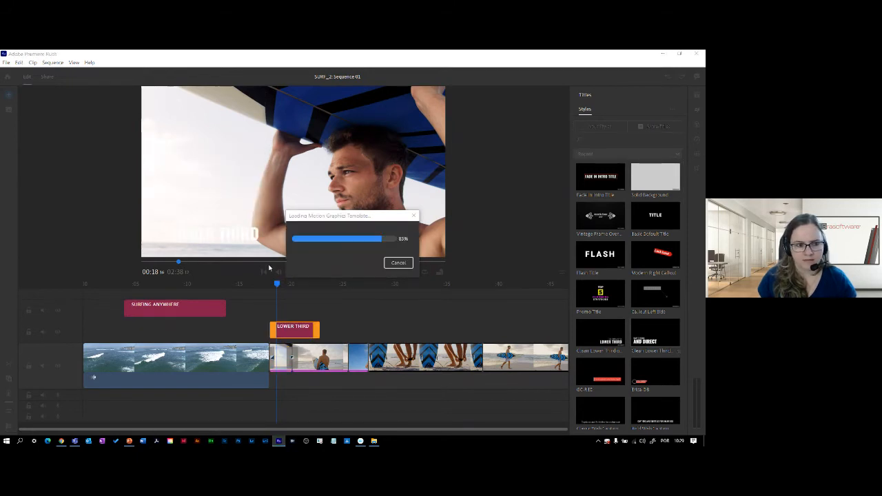
Replace the LOWER THIRD text in the new title with the surfer's full name
{"action": "left_click", "coordinate": [222, 238]}
{"action": "left_click", "coordinate": [282, 332]}
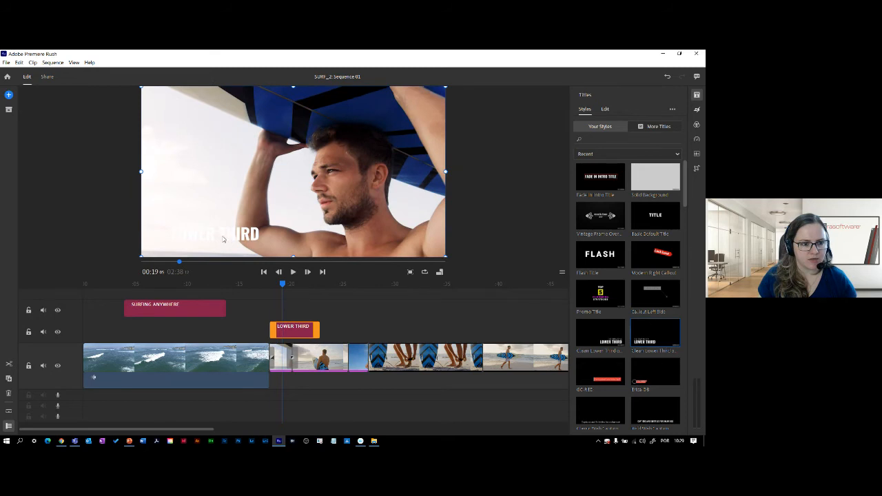
{"action": "double_click", "coordinate": [222, 235]}
{"action": "type", "text": "JOHN"}
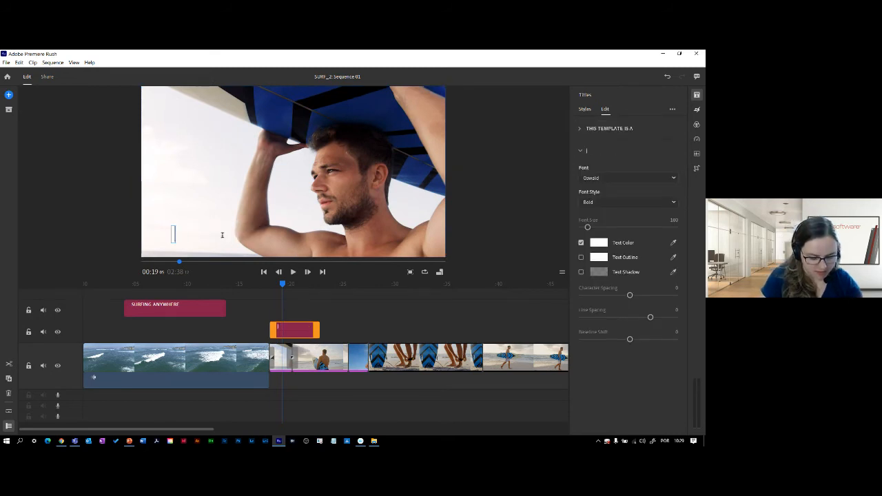
{"action": "type", "text": " DOW"}
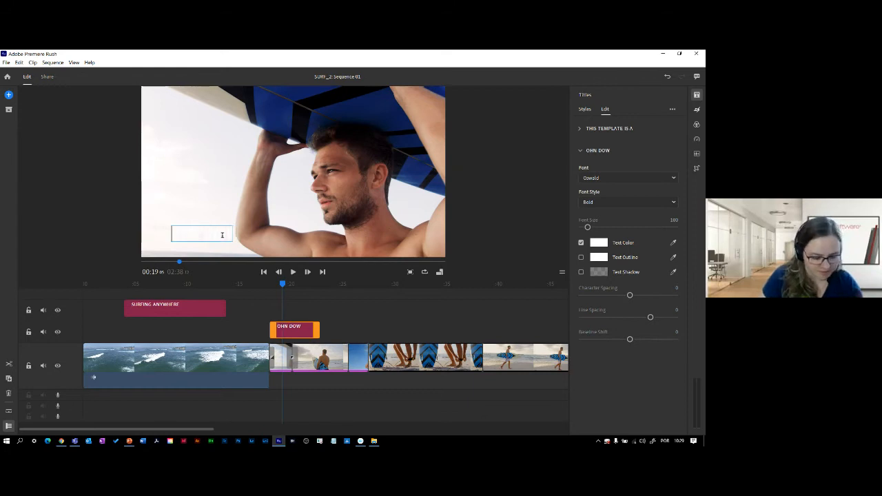
{"action": "key", "text": "Home"}
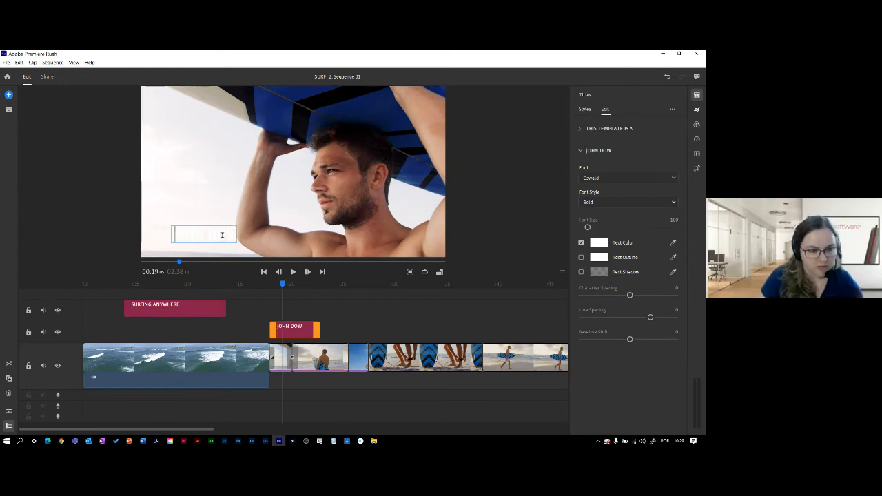
Move the surfer's name title over the short clip before the ankle-leash shot, shorten it to fit, and play back that part
{"action": "left_click_drag", "start_coordinate": [282, 286], "coordinate": [250, 286]}
{"action": "left_click_drag", "start_coordinate": [284, 331], "coordinate": [364, 330]}
{"action": "left_click", "coordinate": [350, 310]}
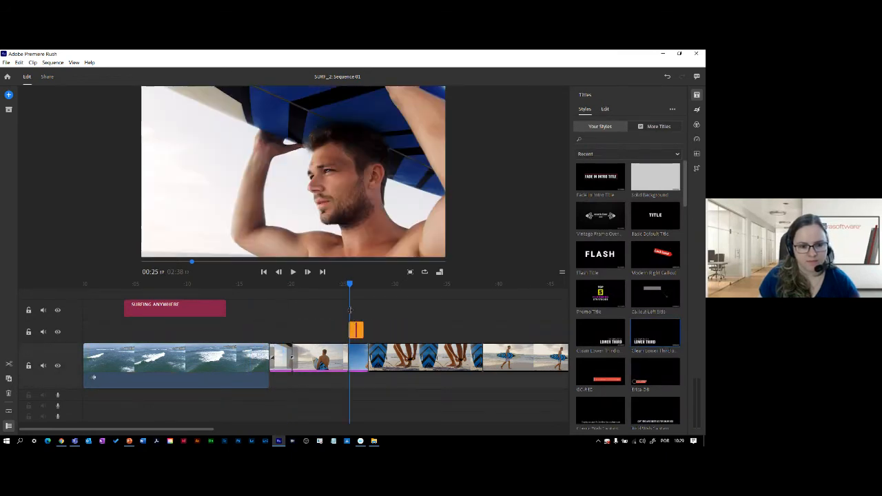
{"action": "key", "text": "space"}
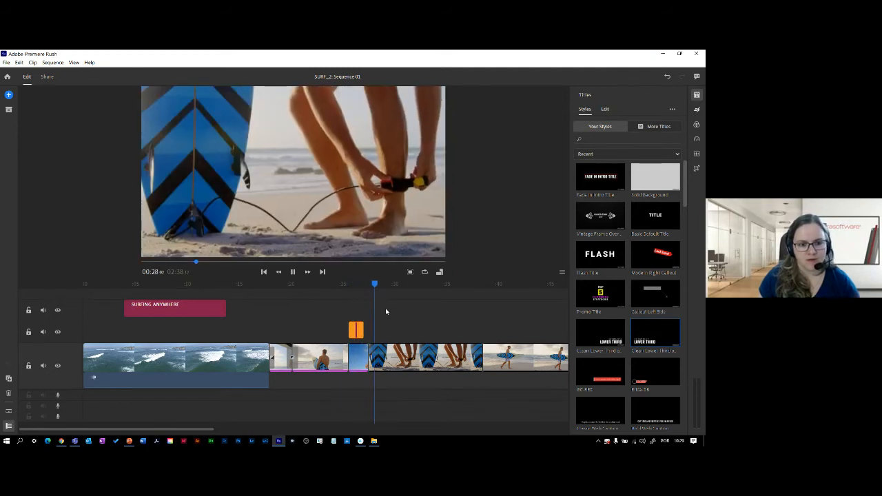
{"action": "left_click", "coordinate": [395, 319]}
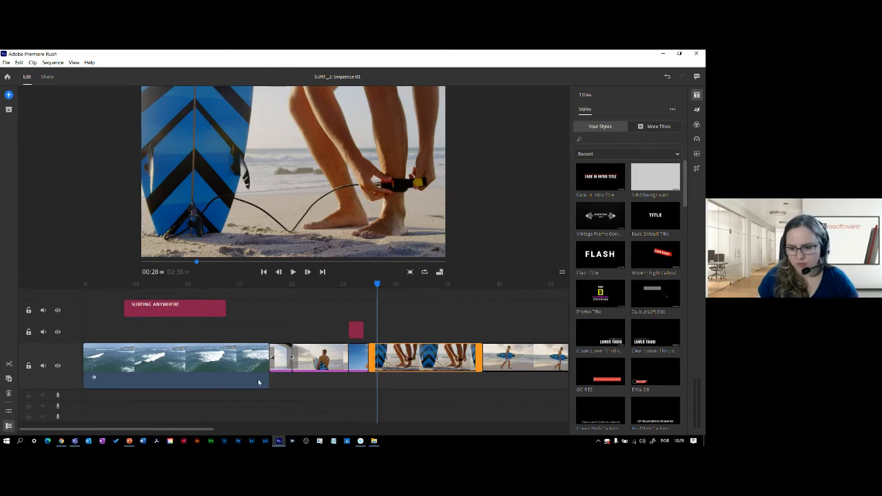
Add the saved red name banner with a circle from Your Styles above the ankle-leash clip and move it to the upper title track
{"action": "left_click_drag", "start_coordinate": [199, 427], "coordinate": [227, 436]}
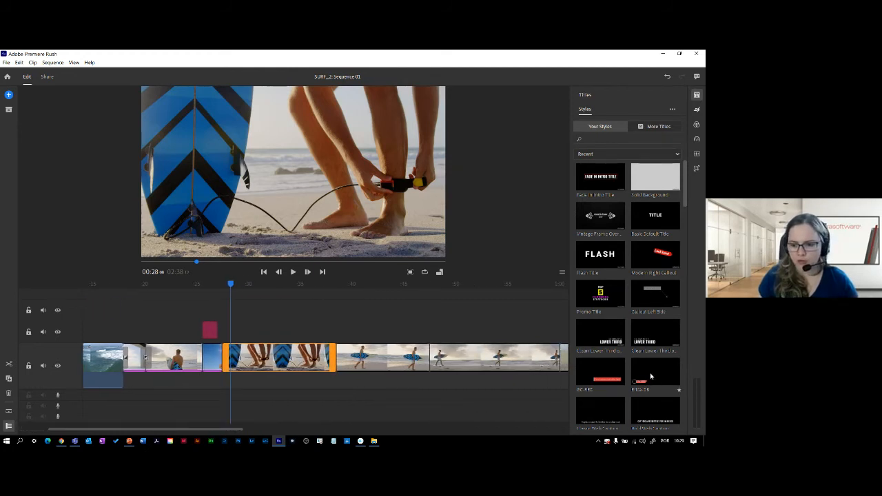
{"action": "left_click_drag", "start_coordinate": [629, 373], "coordinate": [236, 325]}
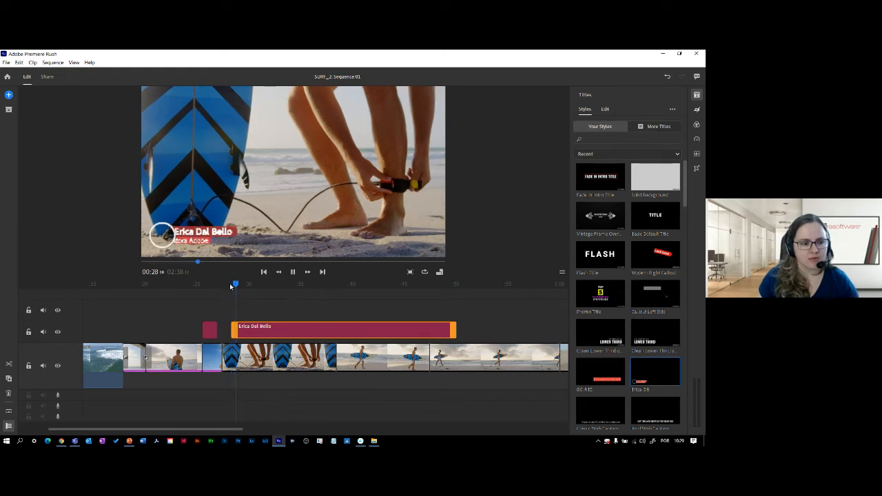
{"action": "key", "text": "space"}
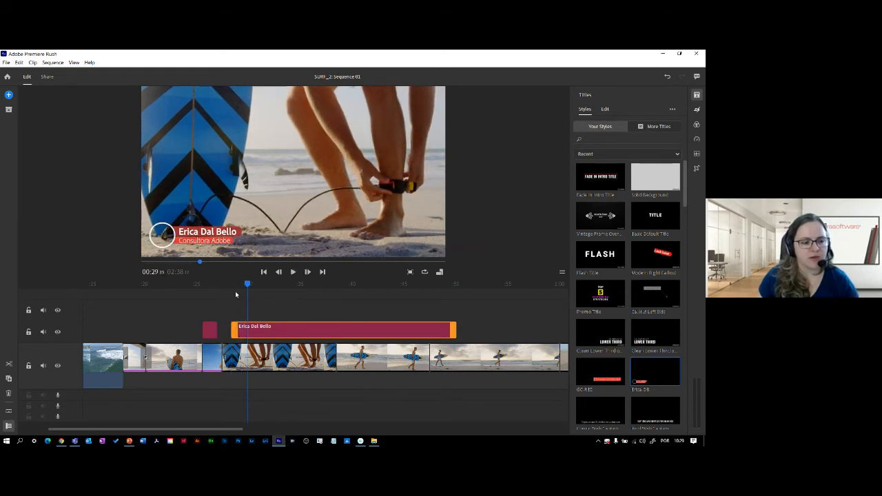
{"action": "left_click_drag", "start_coordinate": [269, 335], "coordinate": [255, 314]}
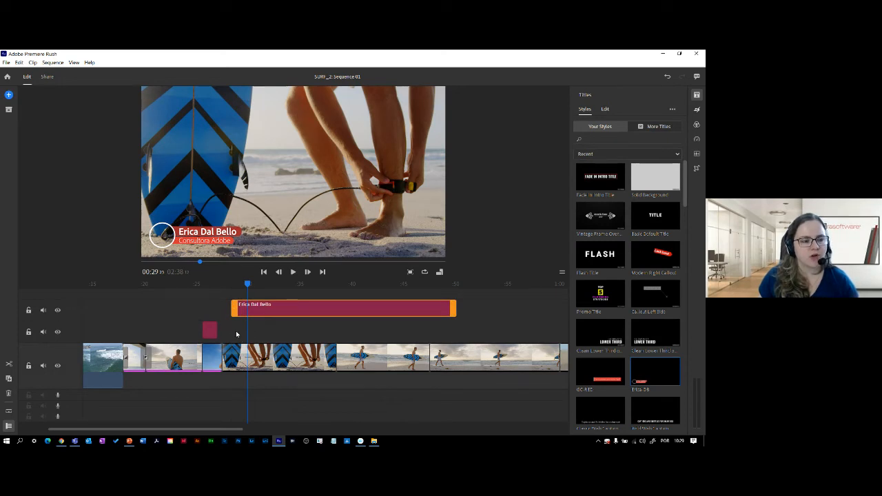
Return the playhead to the start of the sequence, at the first wave clip
{"action": "left_click_drag", "start_coordinate": [246, 287], "coordinate": [209, 305]}
{"action": "left_click", "coordinate": [167, 357]}
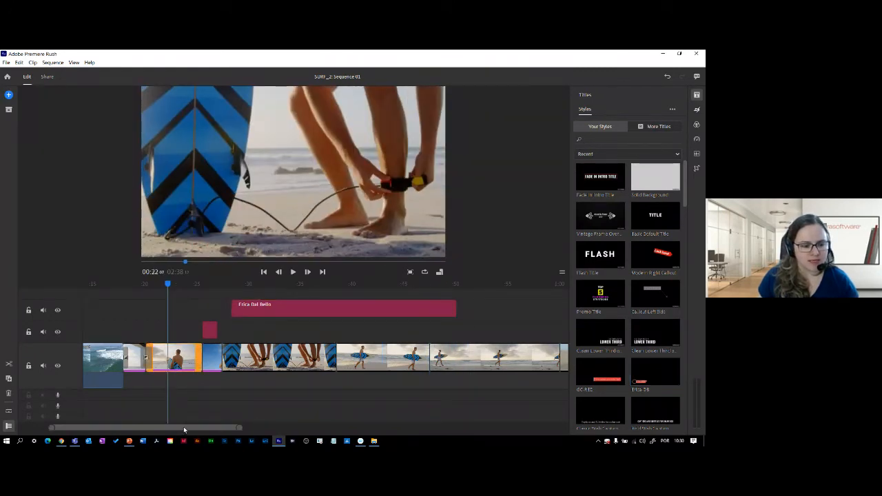
{"action": "left_click_drag", "start_coordinate": [184, 431], "coordinate": [132, 431]}
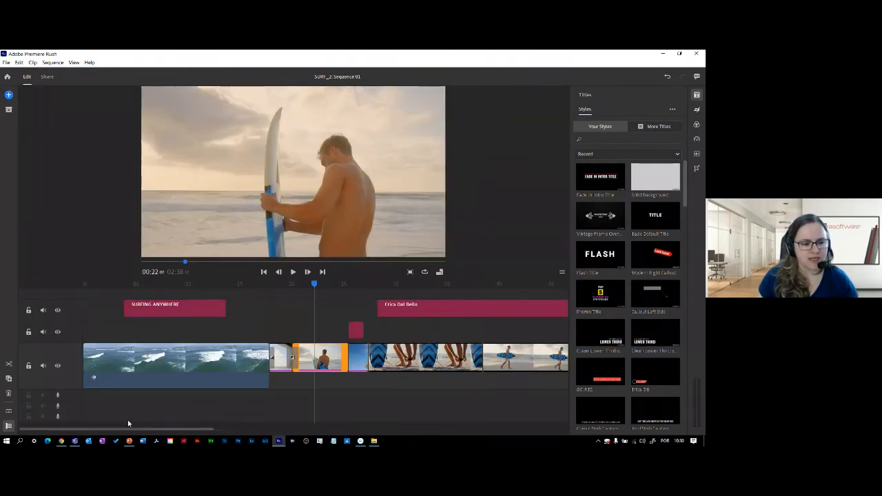
{"action": "left_click_drag", "start_coordinate": [319, 282], "coordinate": [64, 272]}
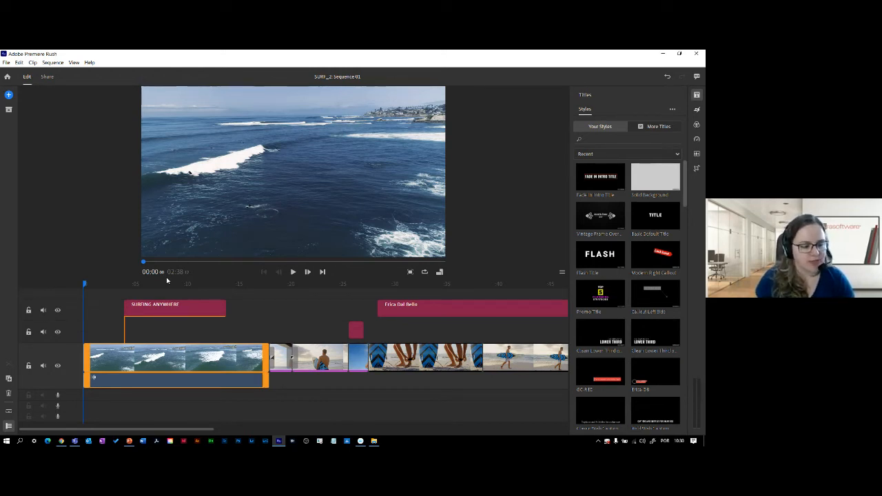
Add the My Best Summer track from the Audios folder in VIDEOS SURF at the sequence start and play back the opening with music
{"action": "left_click", "coordinate": [9, 94]}
{"action": "left_click", "coordinate": [79, 111]}
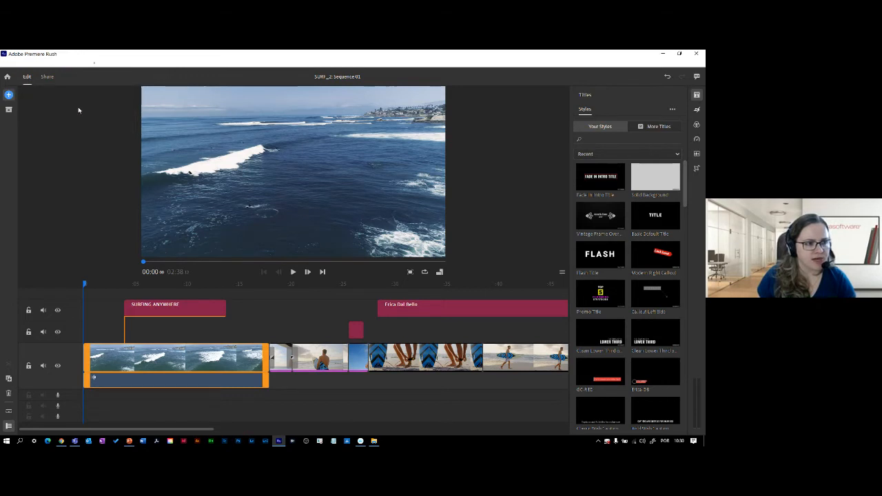
{"action": "left_click", "coordinate": [84, 95]}
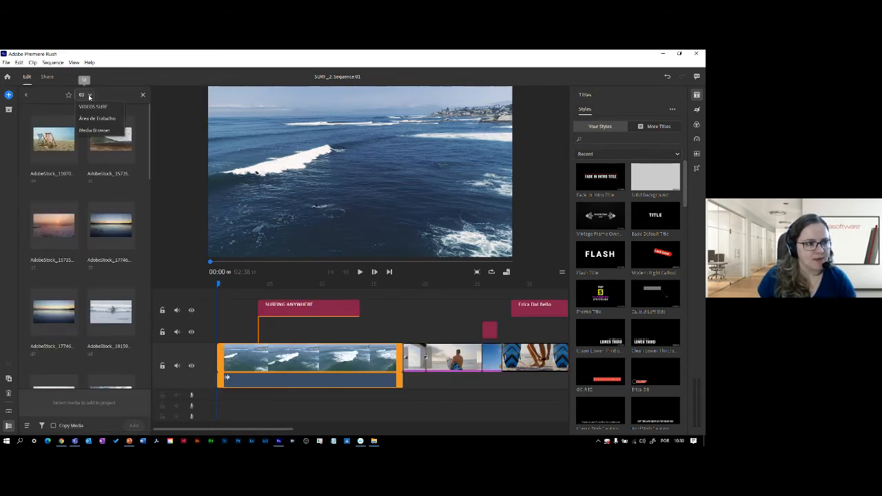
{"action": "left_click", "coordinate": [89, 109]}
{"action": "double_click", "coordinate": [107, 228]}
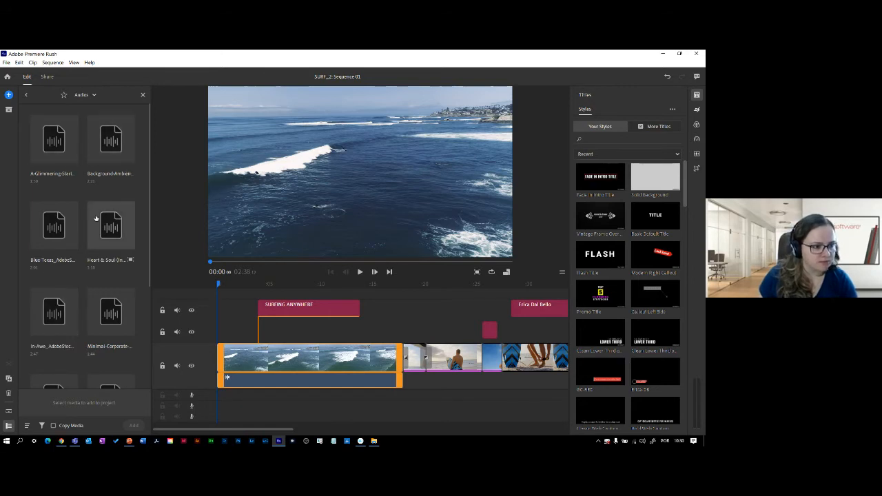
{"action": "scroll", "coordinate": [116, 252], "scroll_direction": "down", "scroll_amount": 2}
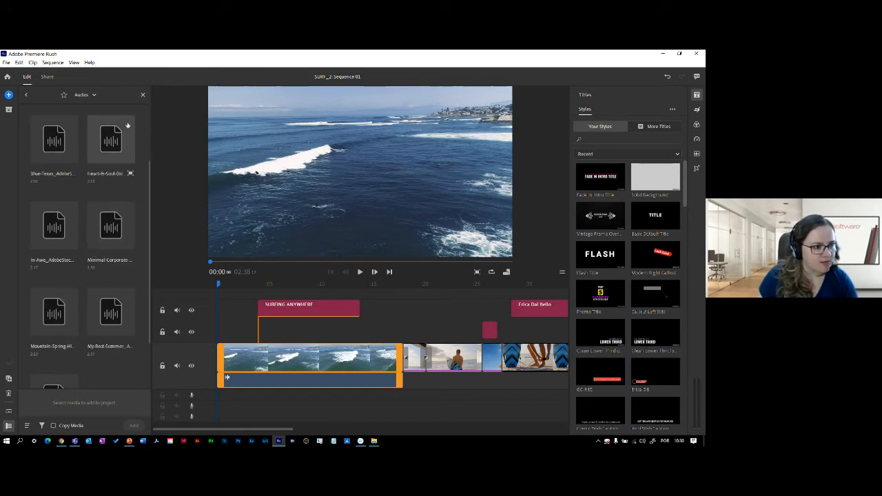
{"action": "scroll", "coordinate": [108, 207], "scroll_direction": "down", "scroll_amount": 2}
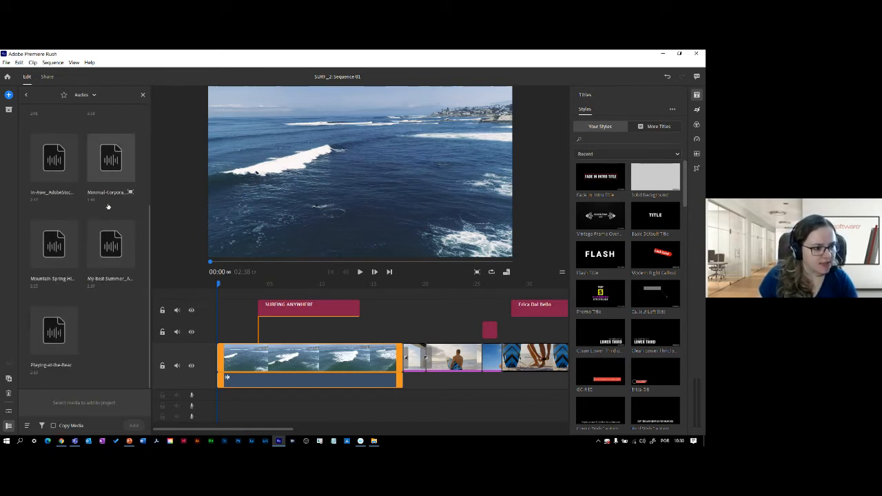
{"action": "left_click", "coordinate": [105, 253]}
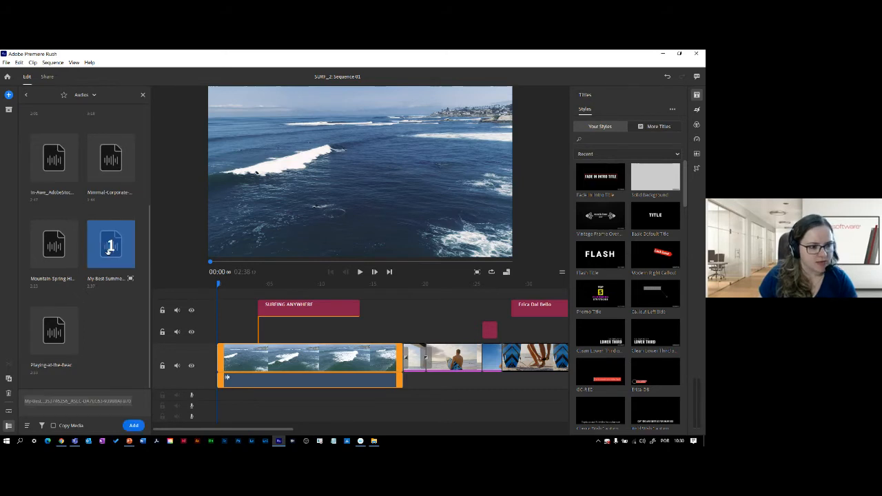
{"action": "left_click", "coordinate": [134, 426]}
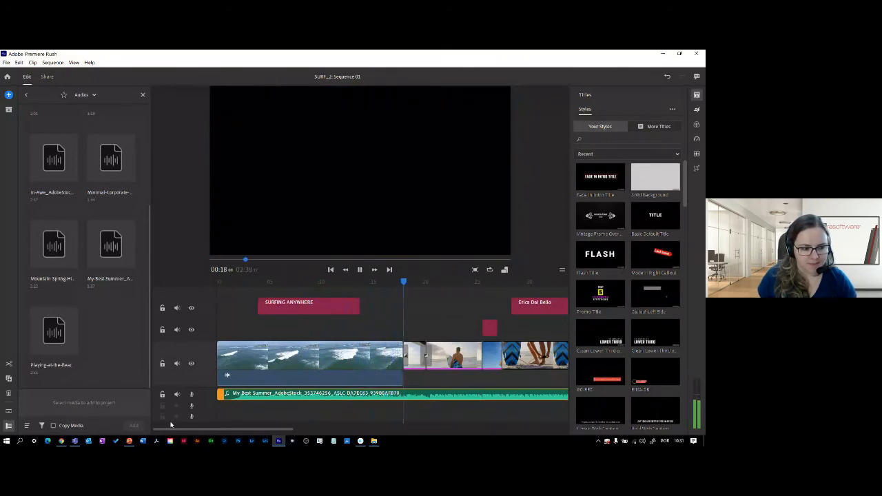
{"action": "key", "text": "space"}
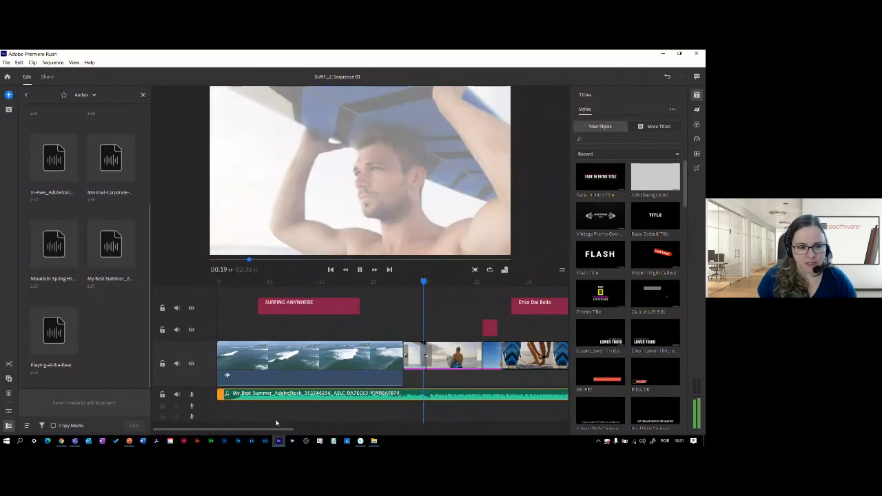
Try to record a voice-over on the second audio track at about 19 seconds
{"action": "left_click", "coordinate": [191, 406]}
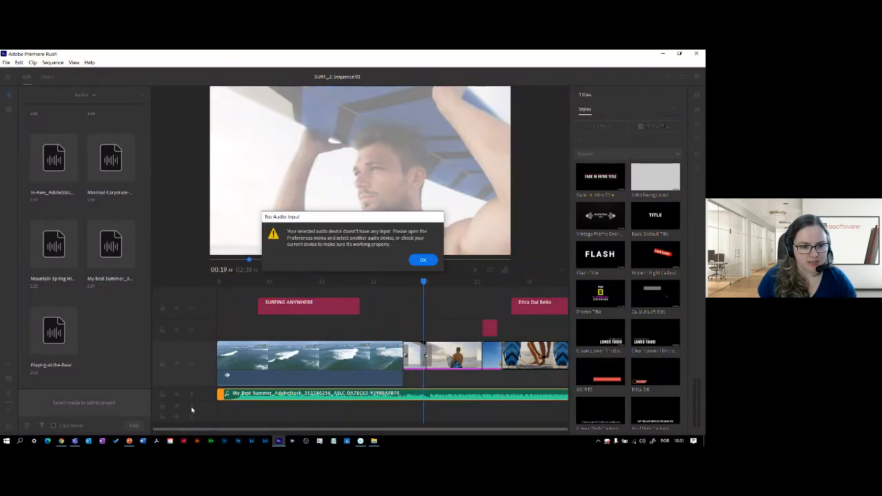
{"action": "left_click", "coordinate": [422, 260]}
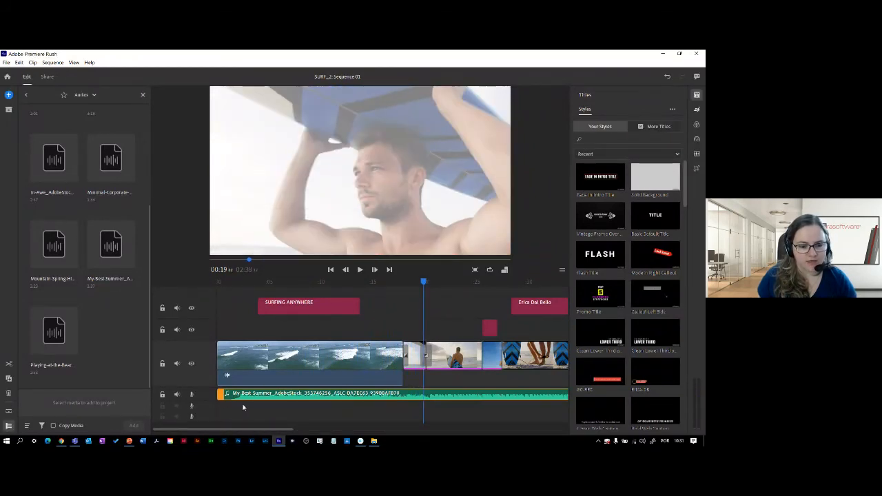
{"action": "mouse_move", "coordinate": [231, 429]}
{"action": "left_mouse_down"}
{"action": "mouse_move", "coordinate": [241, 429]}
{"action": "mouse_move", "coordinate": [233, 437]}
{"action": "left_mouse_up"}
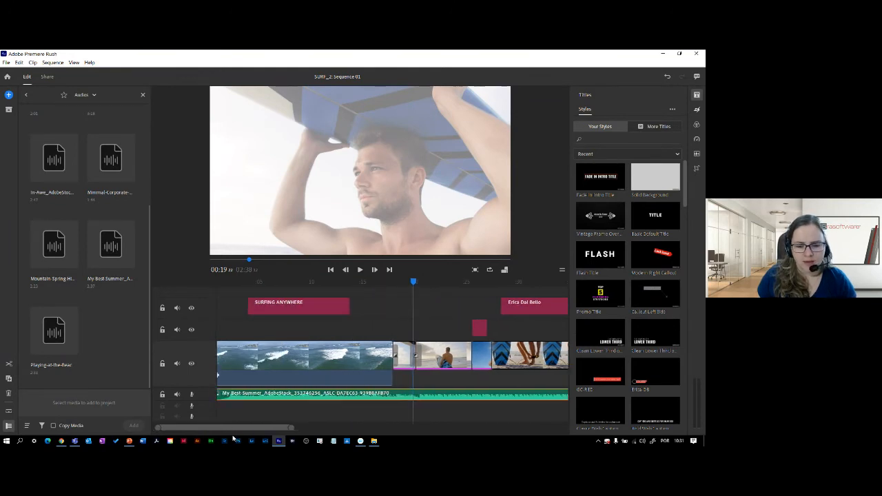
Examine the music clip's audio settings, including clip volume, the available sound types, Auto volume and Auto duck, and close the media browser
{"action": "left_click", "coordinate": [697, 154]}
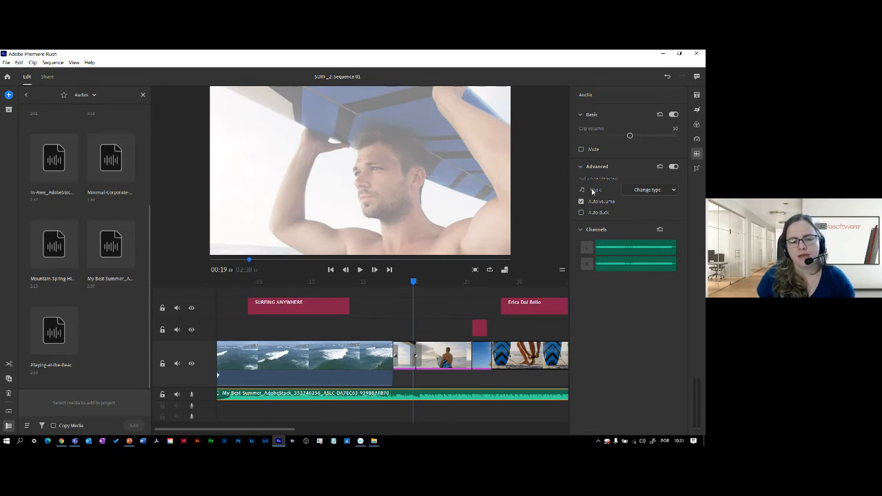
{"action": "left_click", "coordinate": [641, 193]}
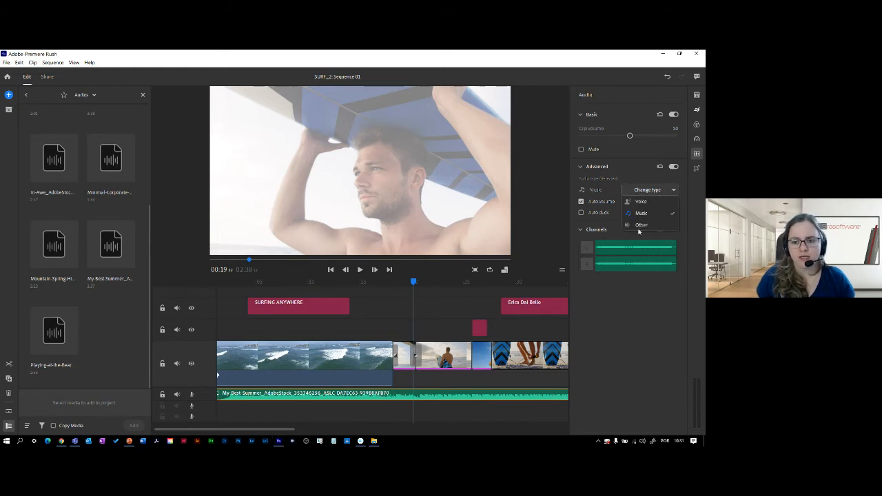
{"action": "left_click", "coordinate": [684, 201]}
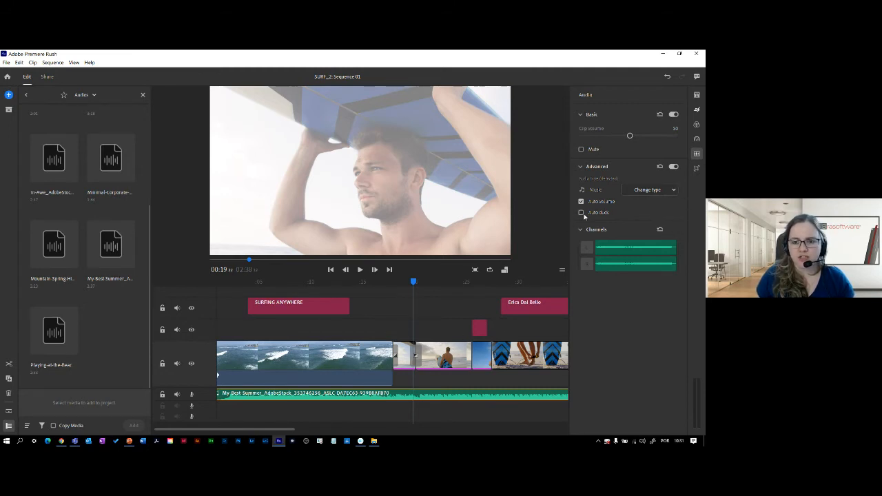
{"action": "mouse_move", "coordinate": [587, 217]}
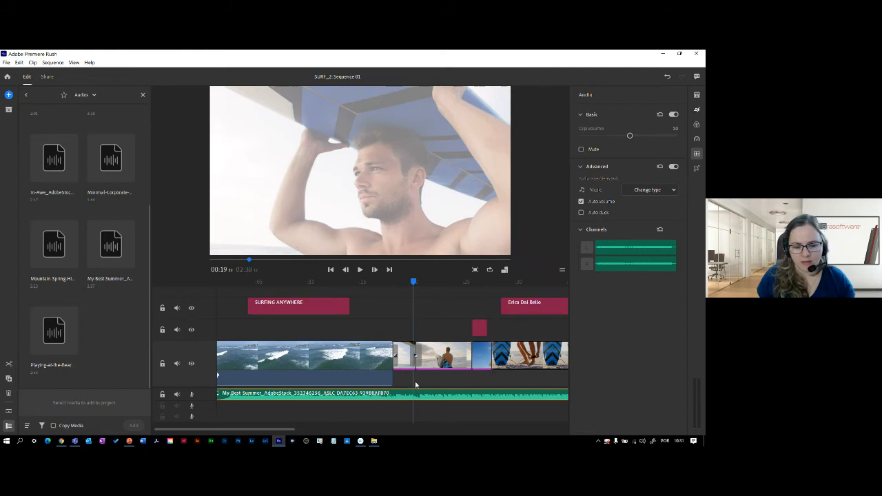
{"action": "left_click_drag", "start_coordinate": [411, 380], "coordinate": [404, 379]}
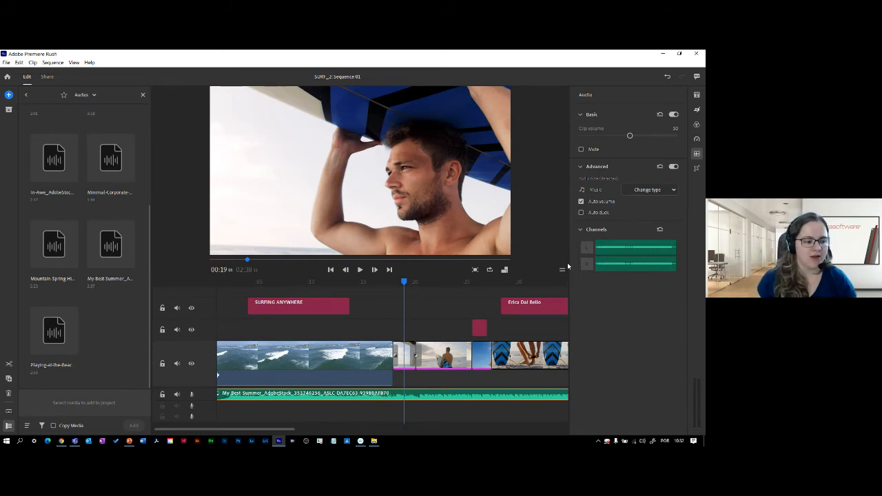
{"action": "mouse_move", "coordinate": [266, 432]}
{"action": "left_mouse_down"}
{"action": "mouse_move", "coordinate": [304, 432]}
{"action": "mouse_move", "coordinate": [263, 432]}
{"action": "left_mouse_up"}
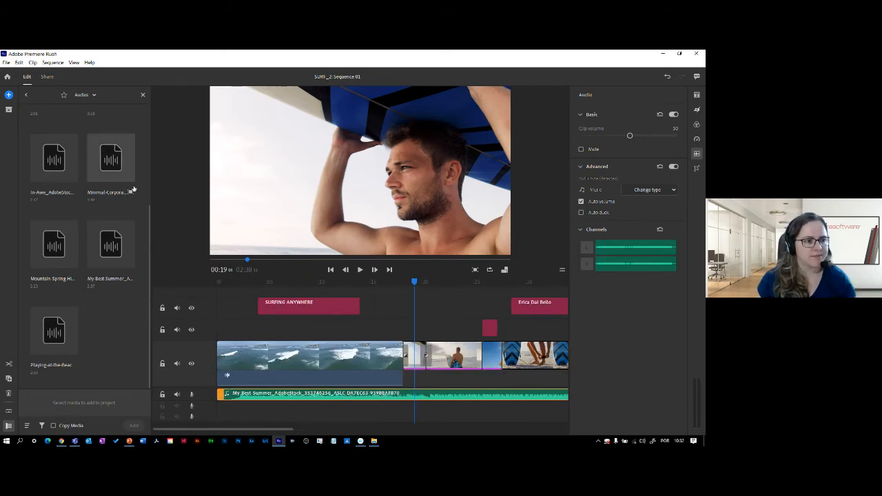
{"action": "left_click", "coordinate": [143, 95]}
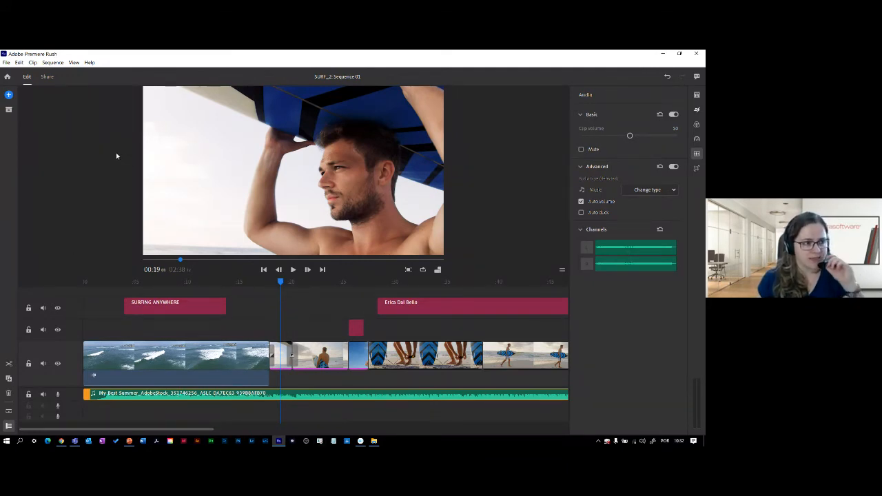
Open the finished Surf_01 project and play back its opening and the ankle-leash part to review the titles and music
{"action": "left_click", "coordinate": [7, 76]}
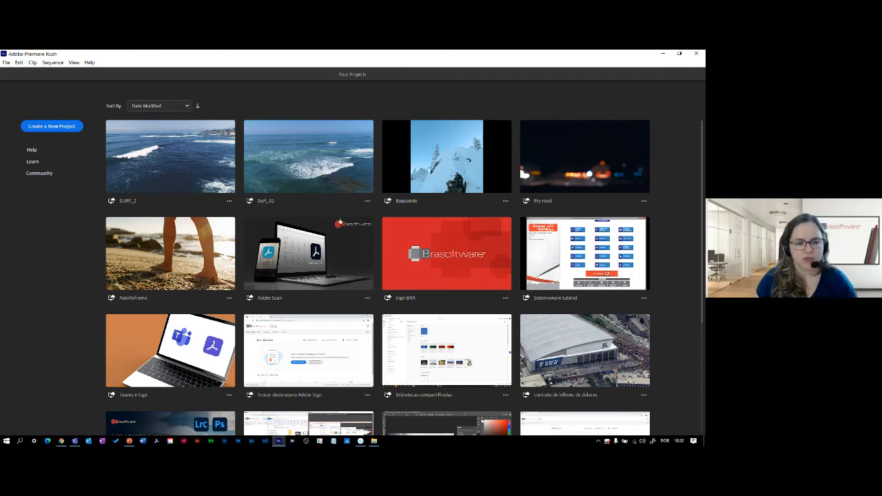
{"action": "left_click", "coordinate": [304, 170]}
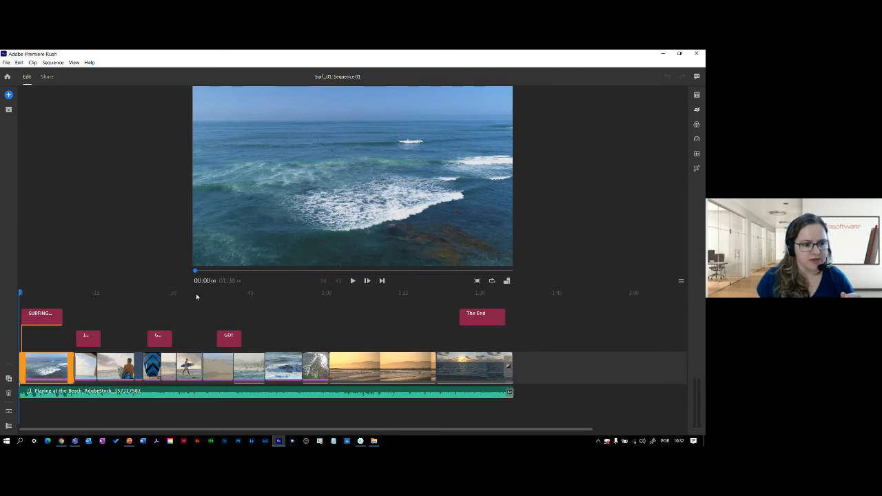
{"action": "left_click", "coordinate": [366, 281]}
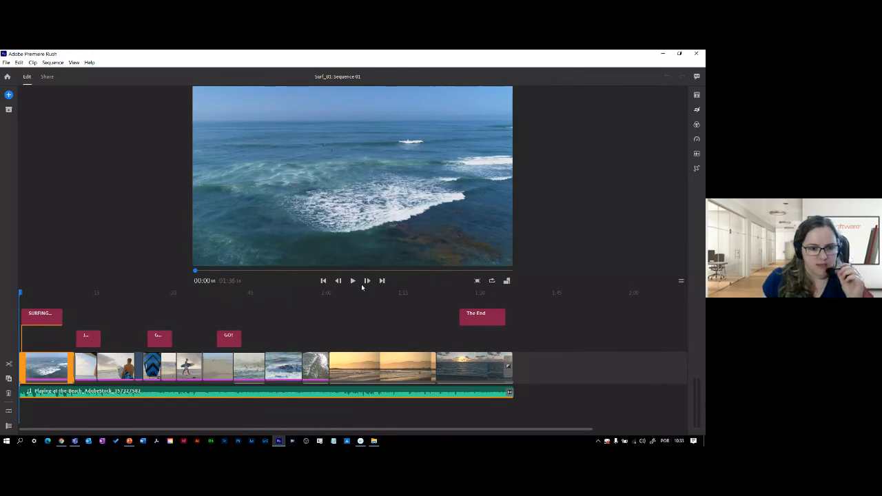
{"action": "left_click", "coordinate": [353, 281]}
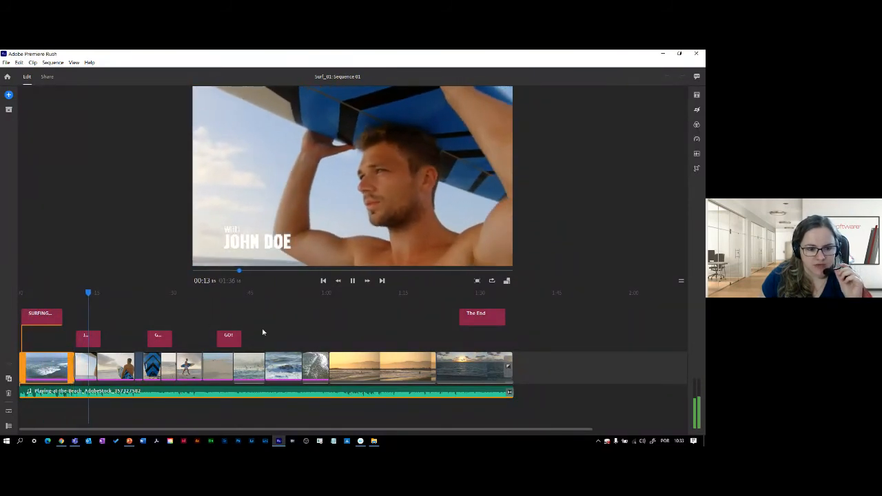
{"action": "left_click", "coordinate": [149, 321]}
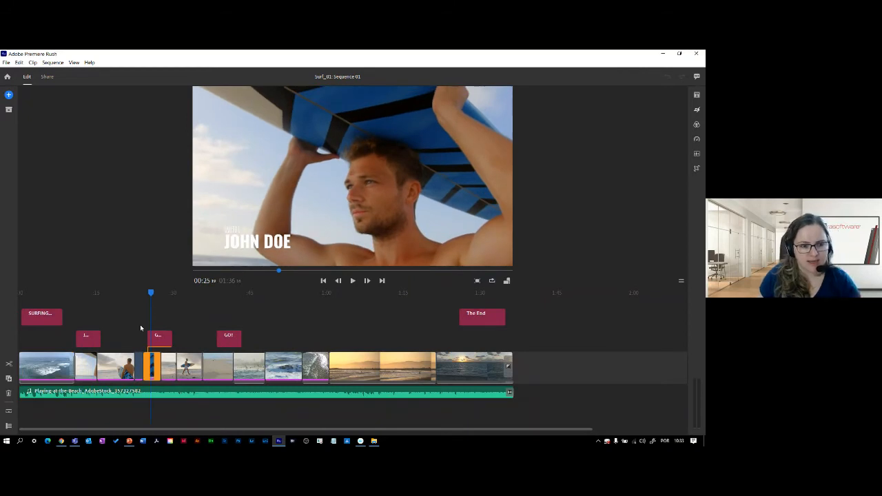
{"action": "key", "text": "space"}
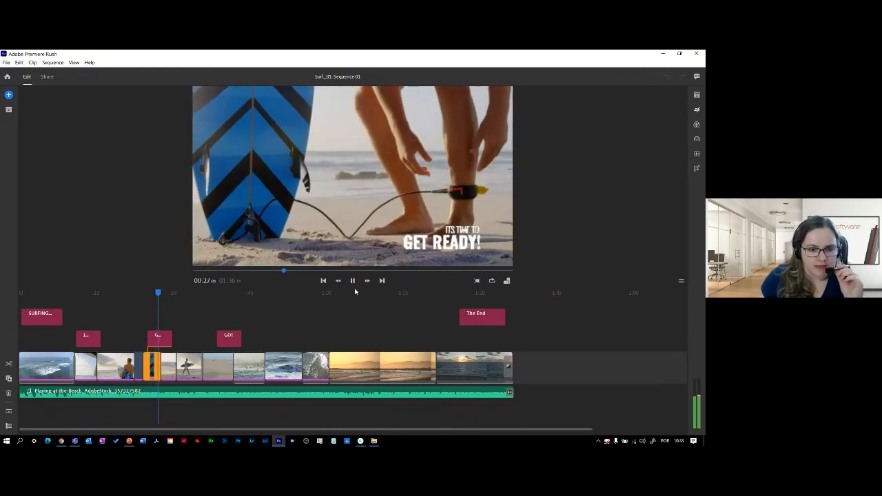
{"action": "key", "text": "space"}
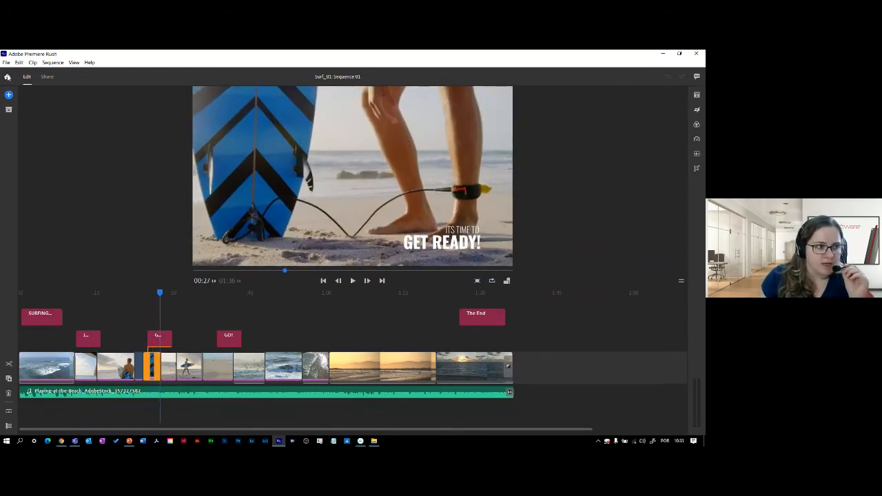
Open the AutoReframe project, play back and scrub through its beach clips, and return to the project list
{"action": "left_click", "coordinate": [8, 77]}
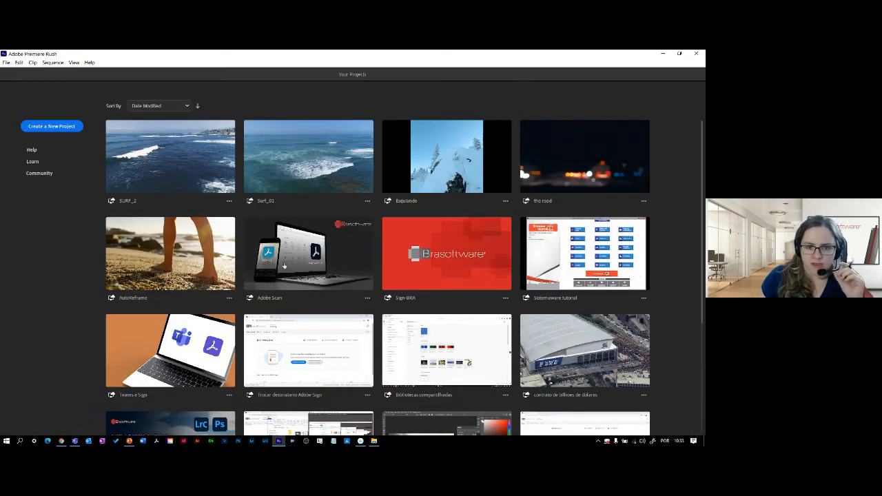
{"action": "left_click", "coordinate": [178, 265]}
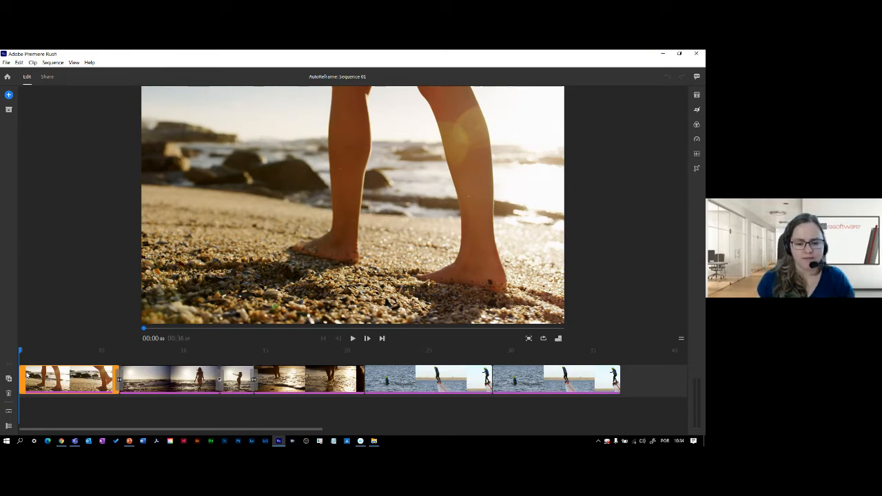
{"action": "key", "text": "space"}
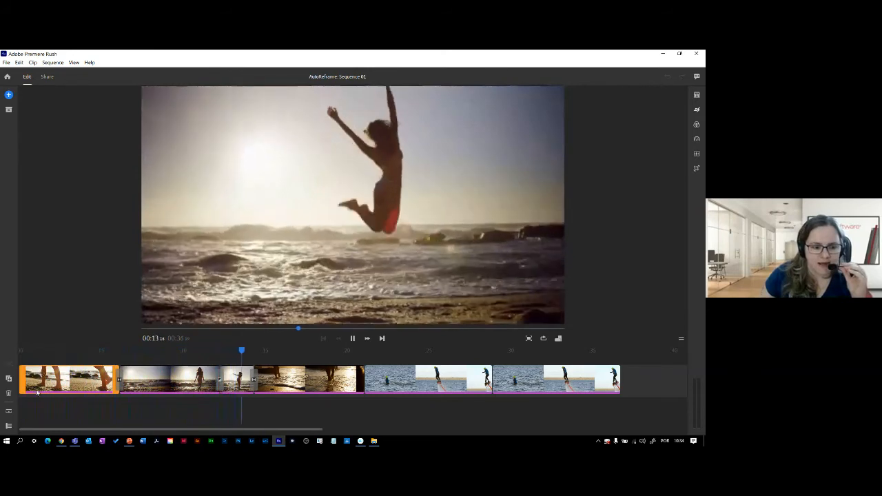
{"action": "key", "text": "space"}
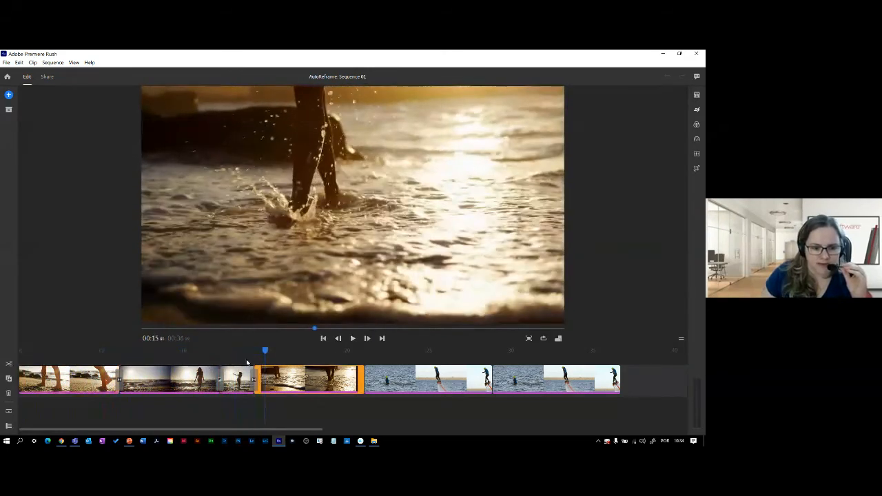
{"action": "left_click_drag", "start_coordinate": [266, 352], "coordinate": [202, 355]}
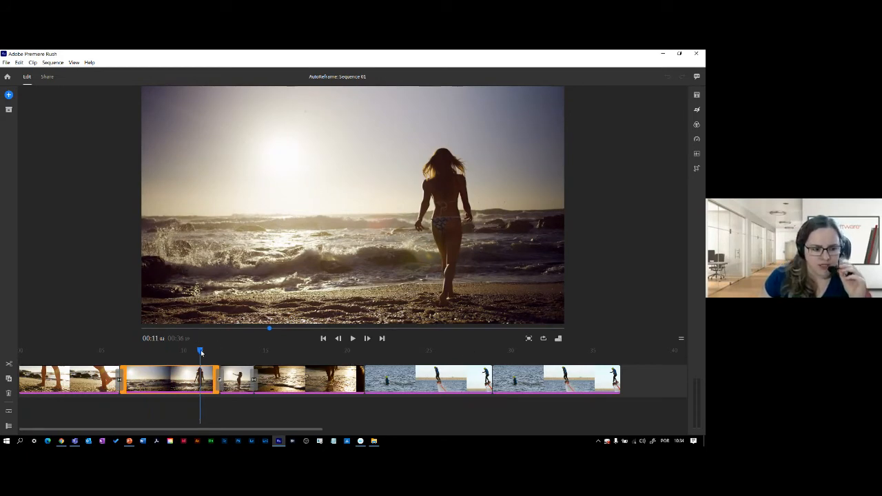
{"action": "left_click_drag", "start_coordinate": [201, 349], "coordinate": [78, 366]}
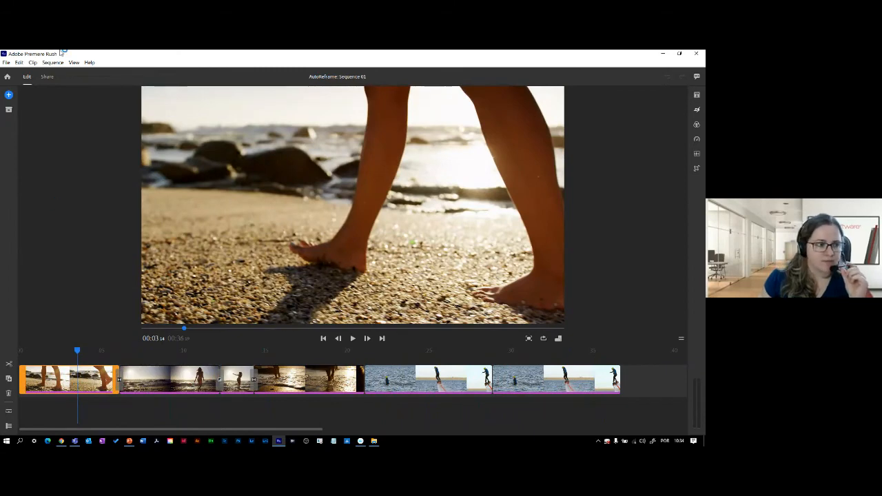
{"action": "left_click", "coordinate": [7, 77]}
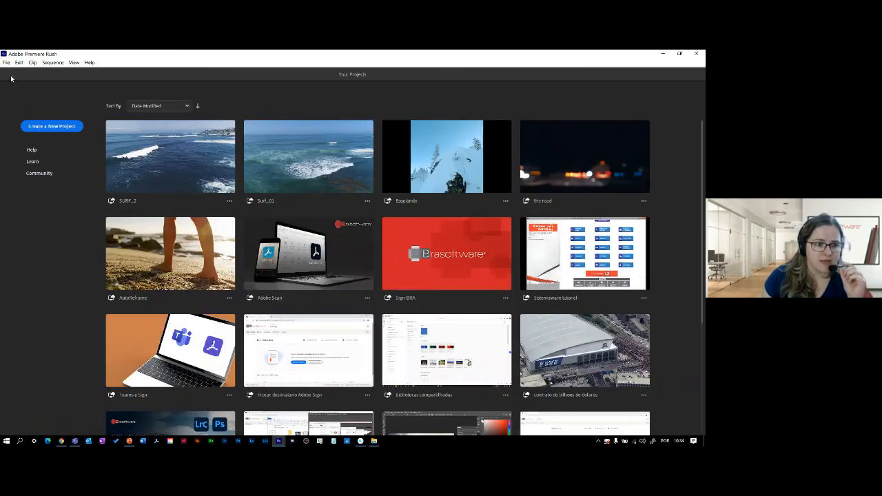
Duplicate the AutoReframe project under the name "AutoReframe Vertical"
{"action": "left_click", "coordinate": [229, 298]}
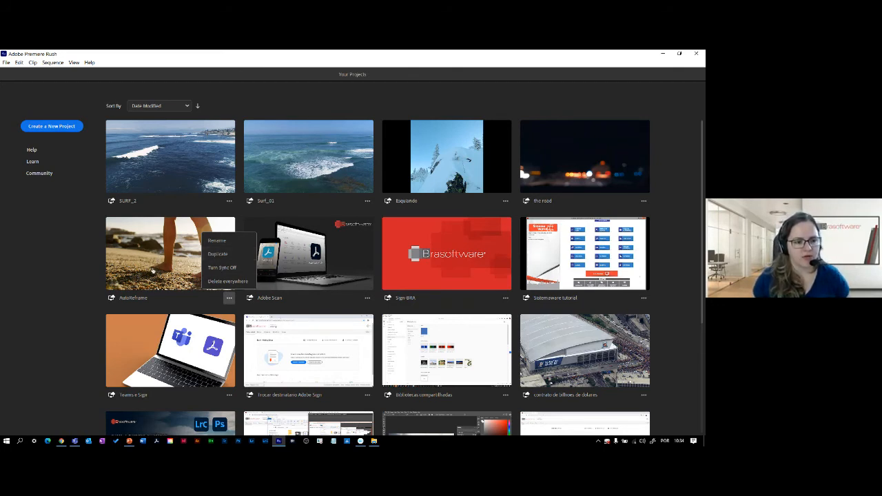
{"action": "left_click", "coordinate": [218, 253]}
{"action": "left_click", "coordinate": [327, 233]}
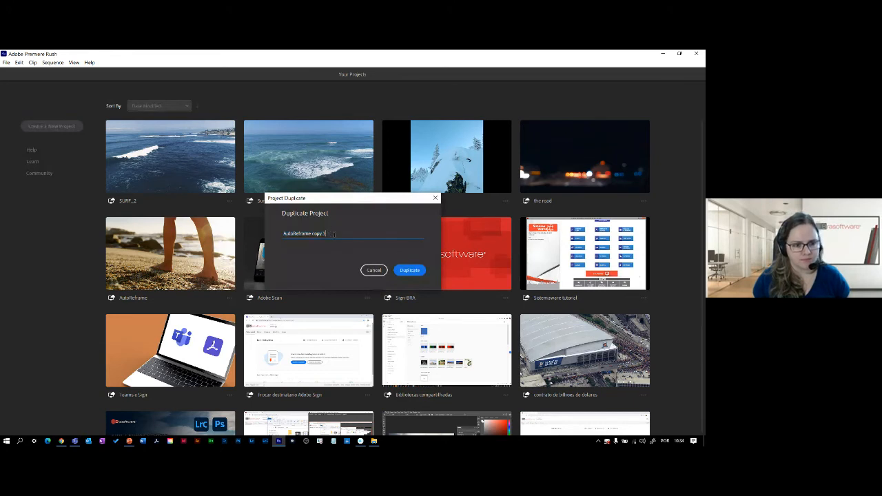
{"action": "left_click_drag", "start_coordinate": [312, 234], "coordinate": [367, 231]}
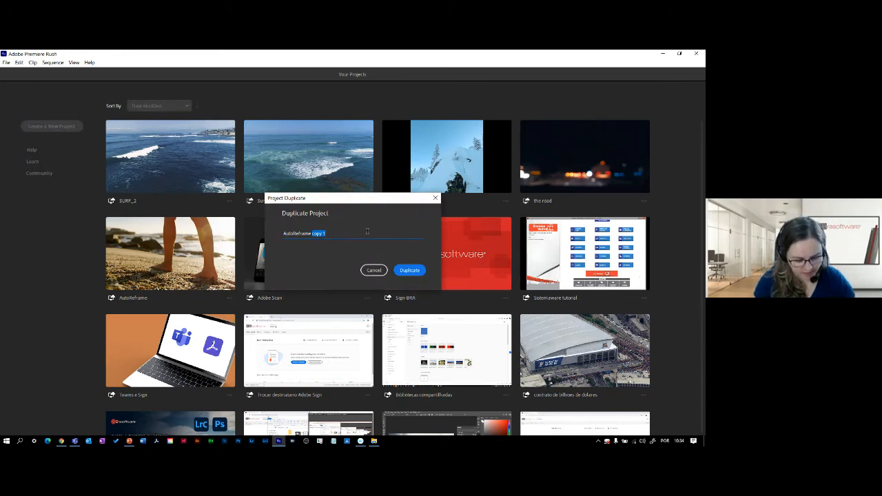
{"action": "type", "text": "vERTICAL"}
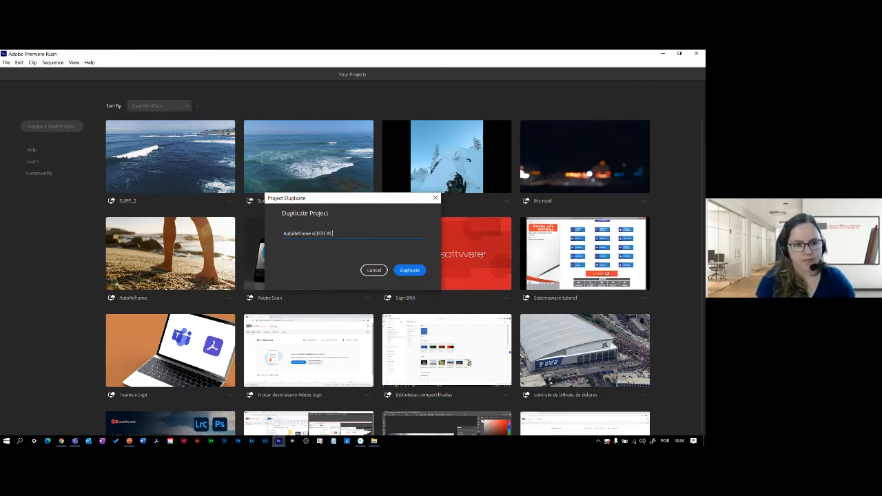
{"action": "type", "text": "C"}
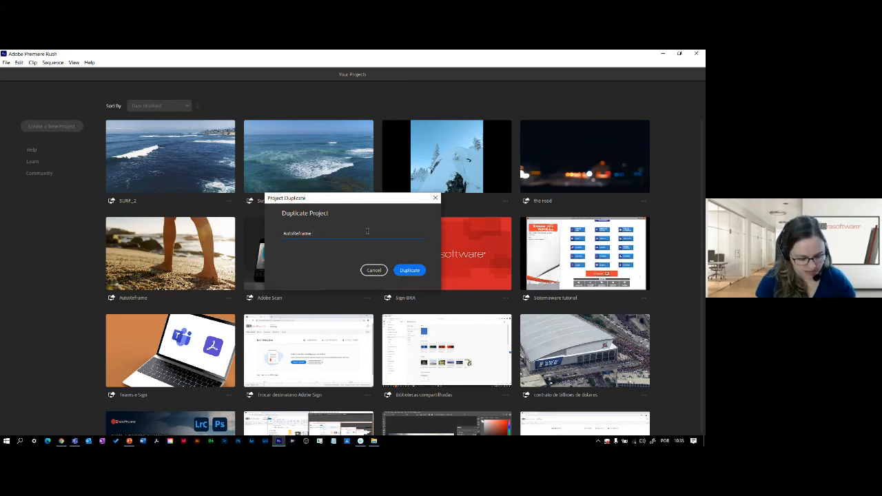
{"action": "type", "text": "ical"}
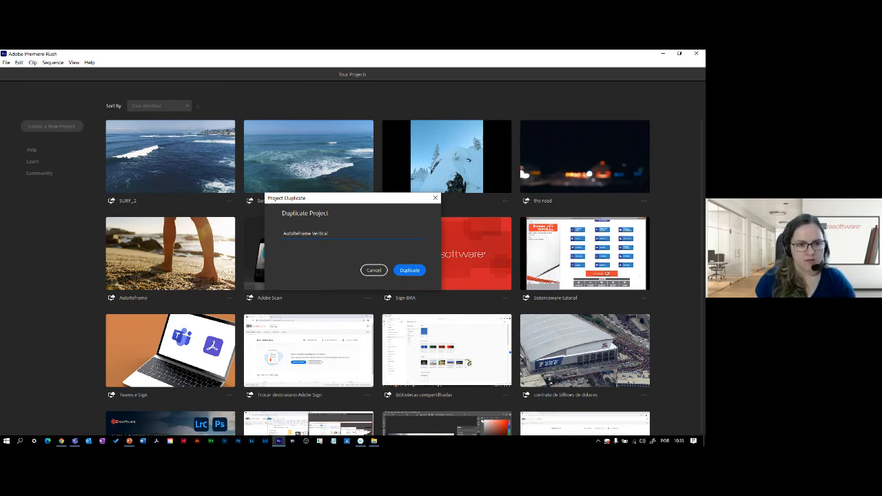
{"action": "left_click", "coordinate": [415, 272]}
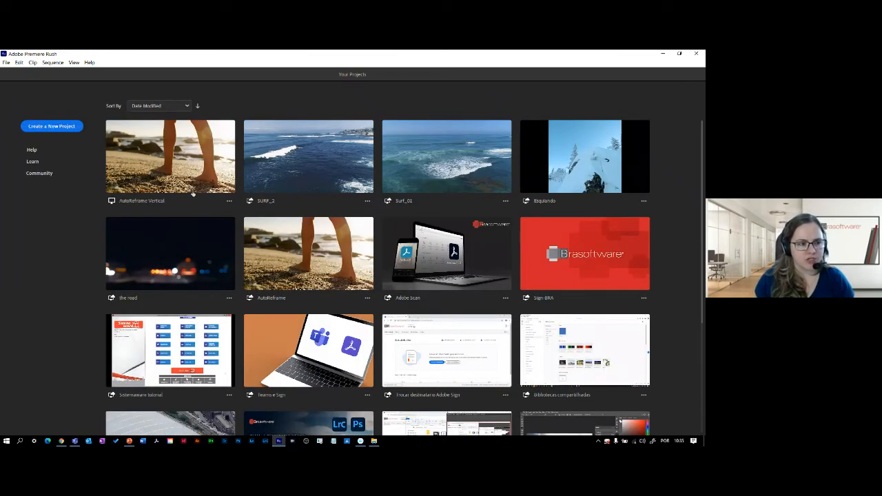
Open the AutoReframe Vertical project and set its sequence aspect ratio to 4:5
{"action": "left_click", "coordinate": [165, 162]}
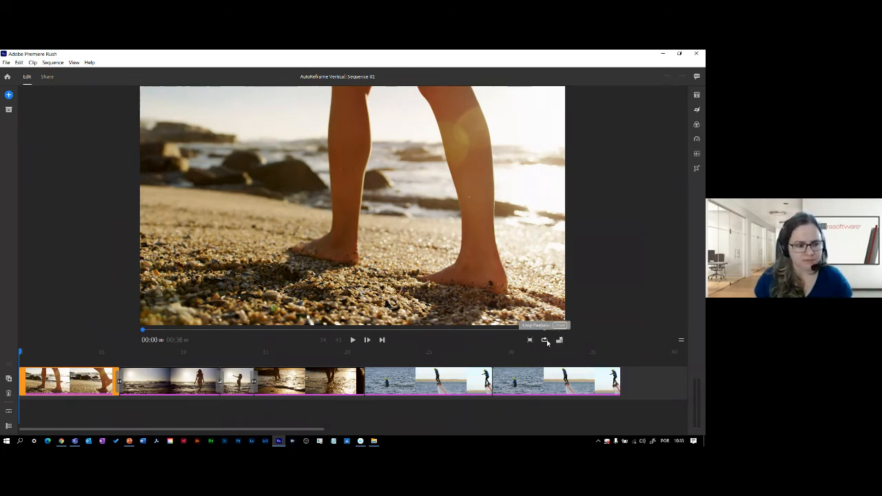
{"action": "left_click", "coordinate": [560, 340]}
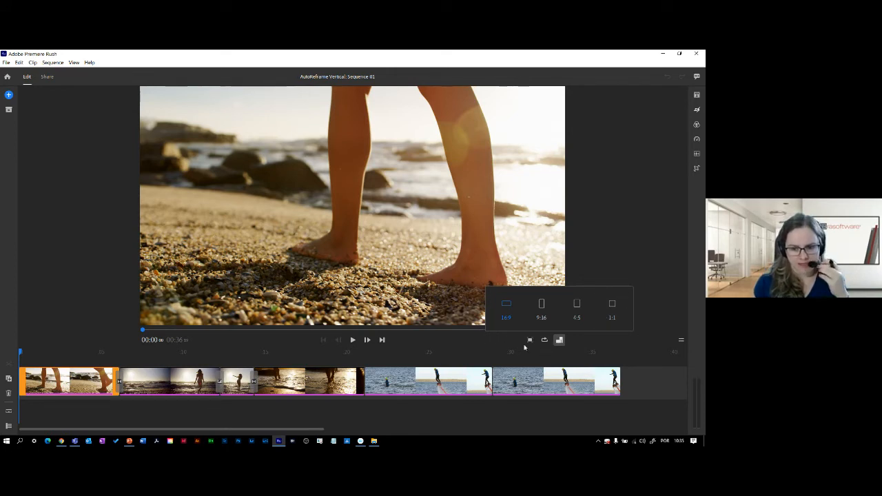
{"action": "left_click", "coordinate": [577, 309]}
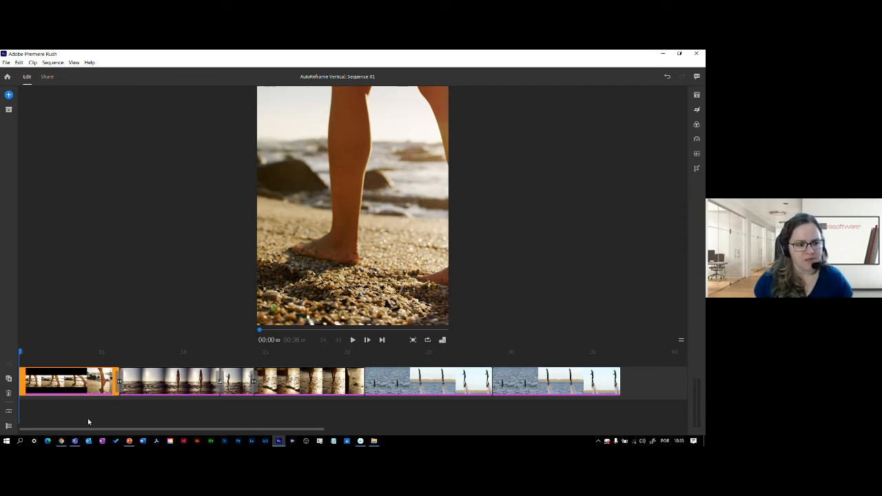
Play back the beach clips from the start and the first water-jet clip from about 21 seconds to check the 4:5 framing
{"action": "left_click", "coordinate": [353, 341]}
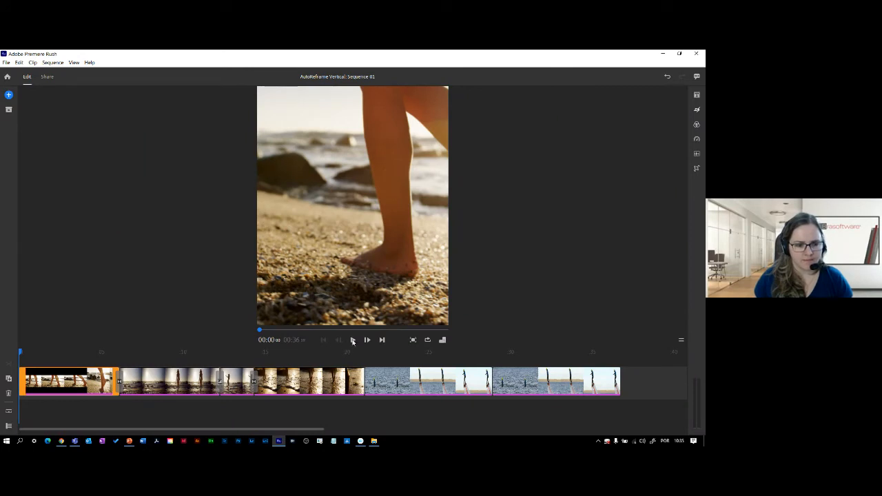
{"action": "left_click", "coordinate": [352, 340]}
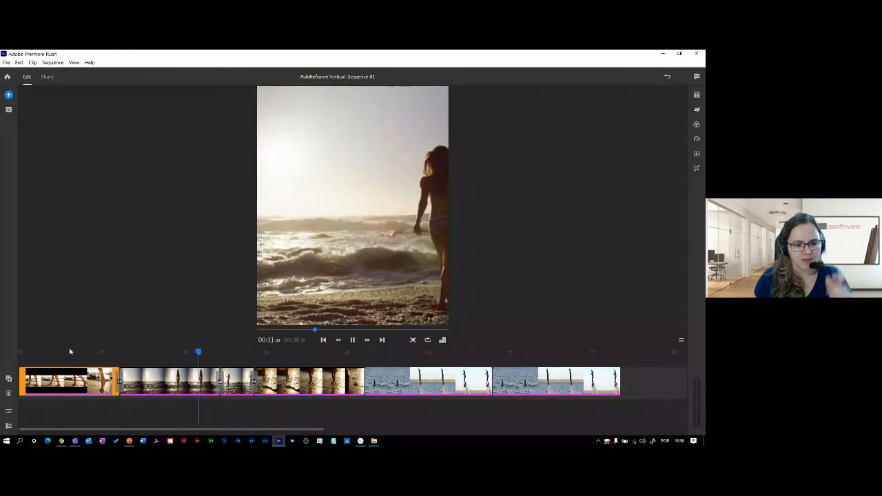
{"action": "left_click", "coordinate": [367, 368]}
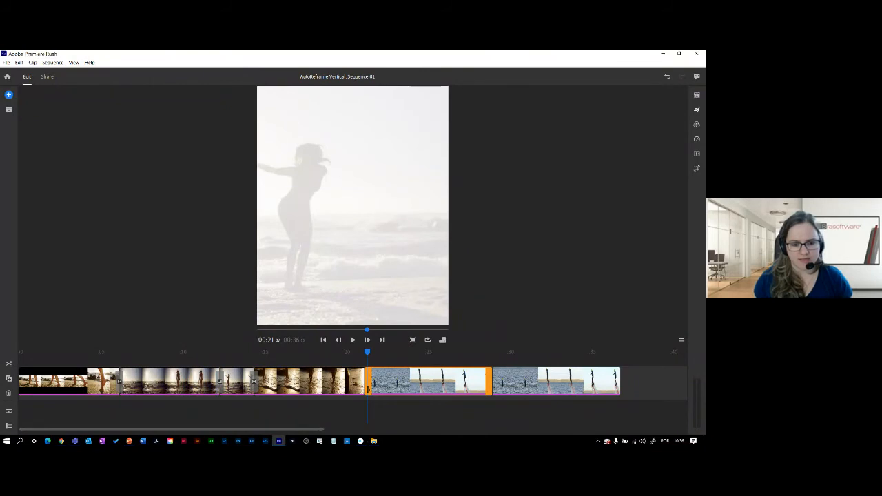
{"action": "left_click_drag", "start_coordinate": [368, 354], "coordinate": [375, 357]}
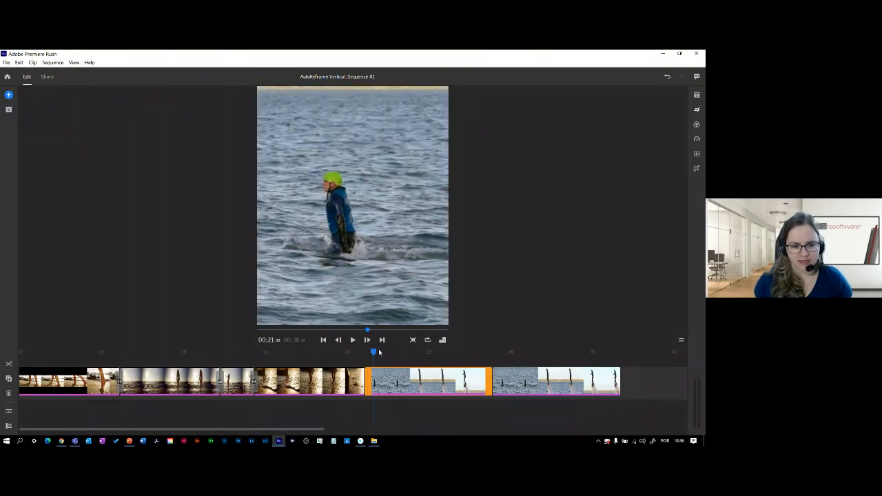
{"action": "key", "text": "space"}
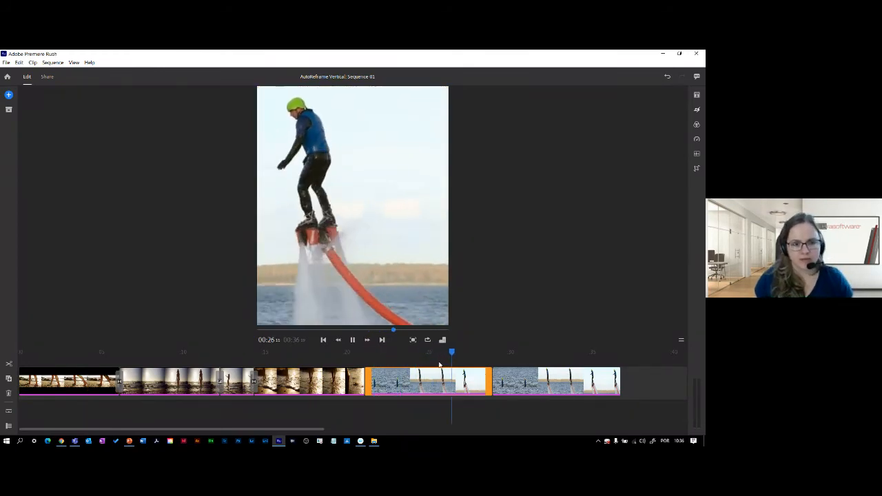
{"action": "key", "text": "space"}
Set the sequence aspect ratio to 9:16 and move the playhead into the last water-jet clip
{"action": "left_click", "coordinate": [443, 339]}
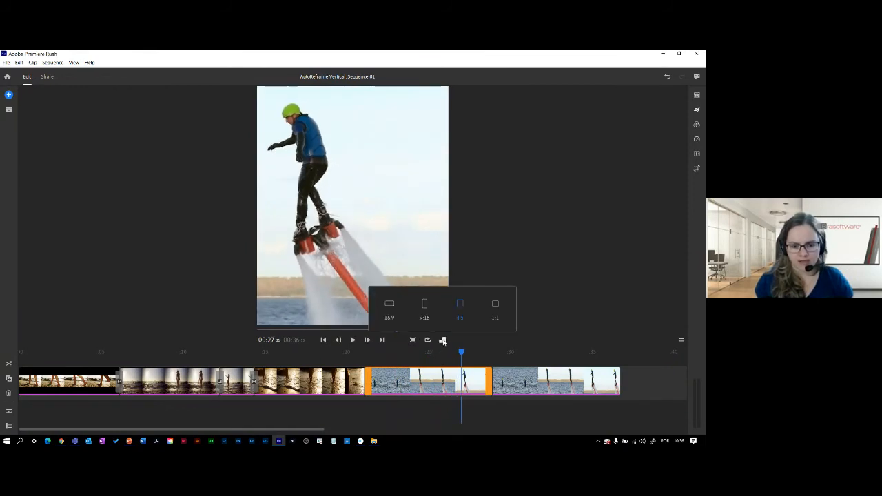
{"action": "left_click", "coordinate": [423, 306]}
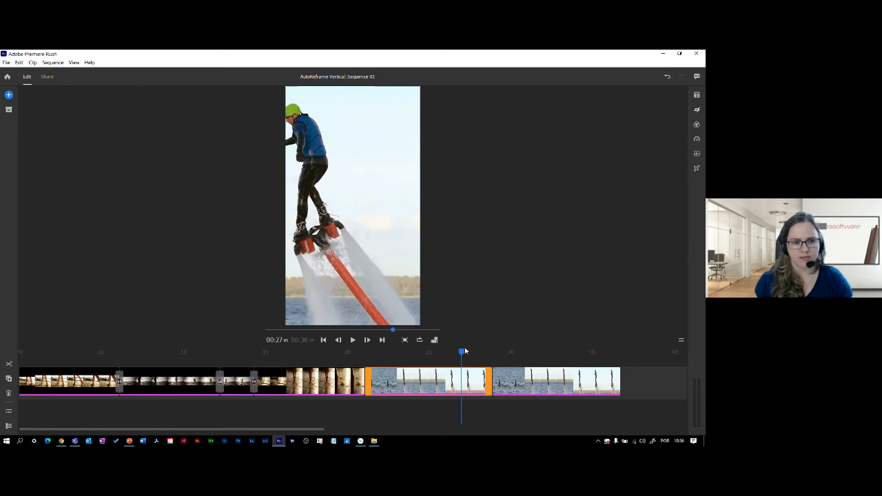
{"action": "left_click_drag", "start_coordinate": [464, 352], "coordinate": [501, 353]}
Delete the last water-jet clip from the timeline and undo the deletion
{"action": "left_click", "coordinate": [507, 379]}
{"action": "key", "text": "Delete"}
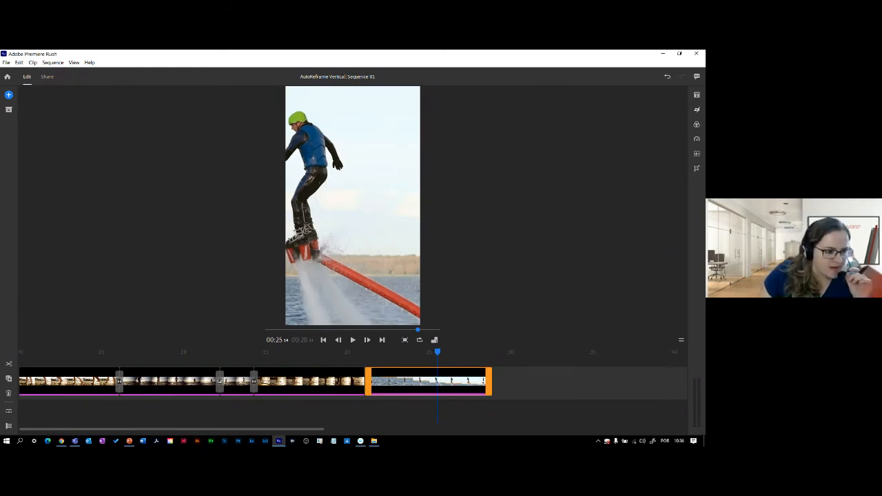
{"action": "key", "text": "ctrl+z"}
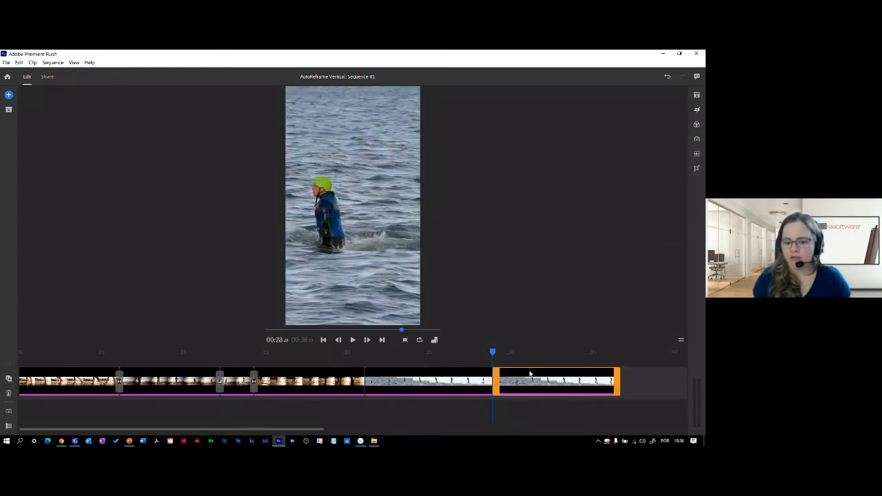
Turn on Auto Reframe for the last water-jet clip
{"action": "left_click", "coordinate": [697, 111]}
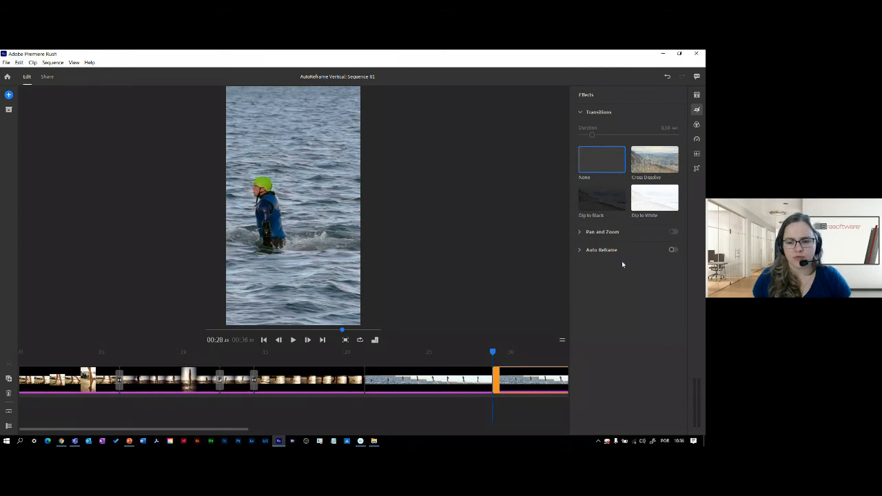
{"action": "mouse_move", "coordinate": [611, 250]}
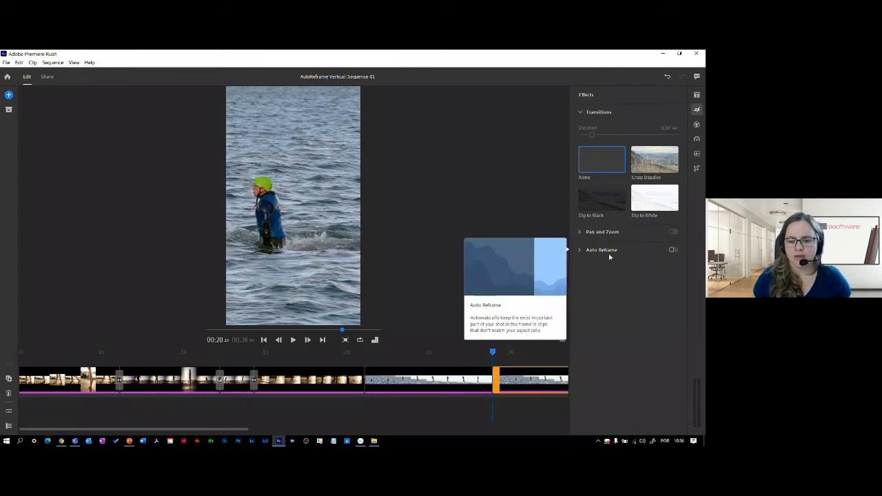
{"action": "left_click", "coordinate": [672, 249]}
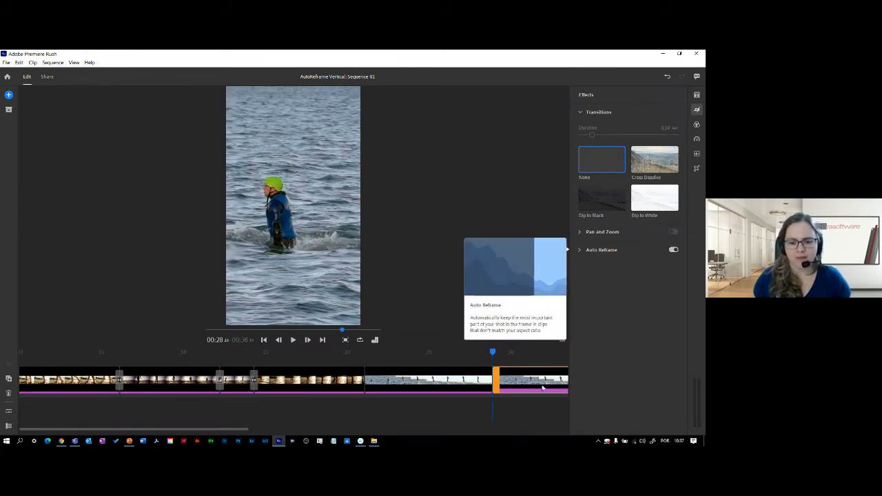
{"action": "left_click_drag", "start_coordinate": [228, 428], "coordinate": [279, 422]}
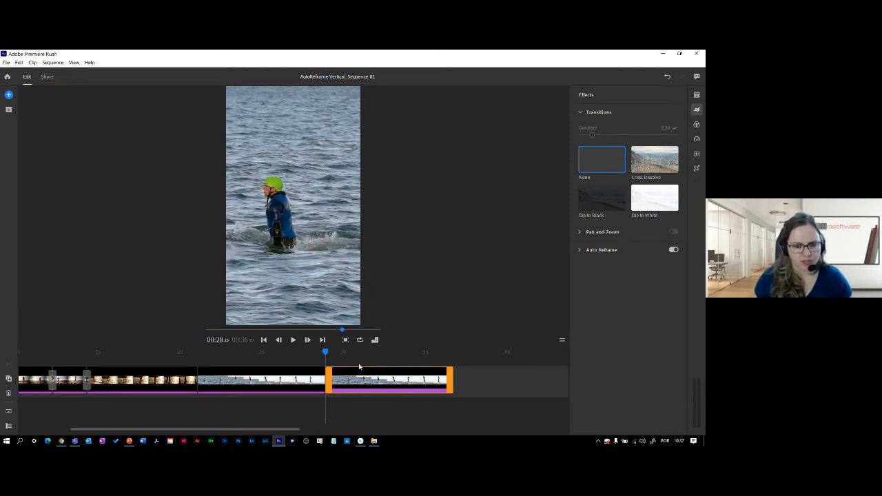
Show the track controls and enlarge the timeline area beneath the preview
{"action": "left_click", "coordinate": [8, 427]}
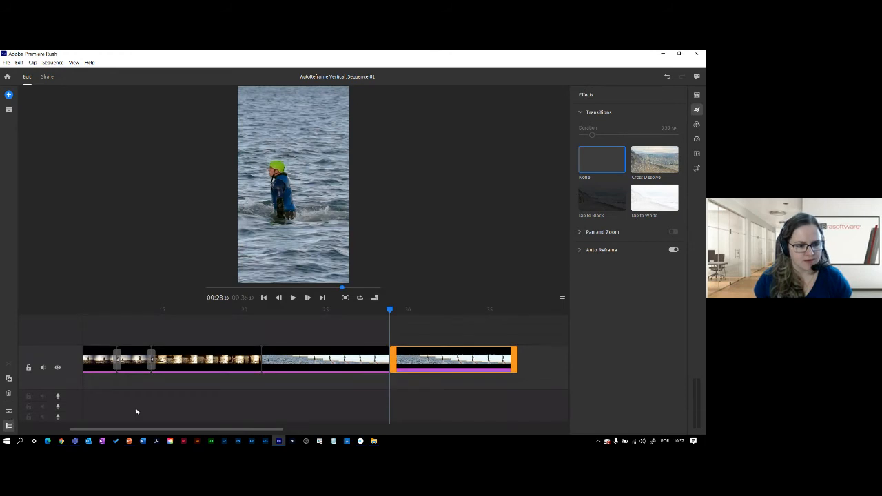
{"action": "left_click", "coordinate": [561, 299]}
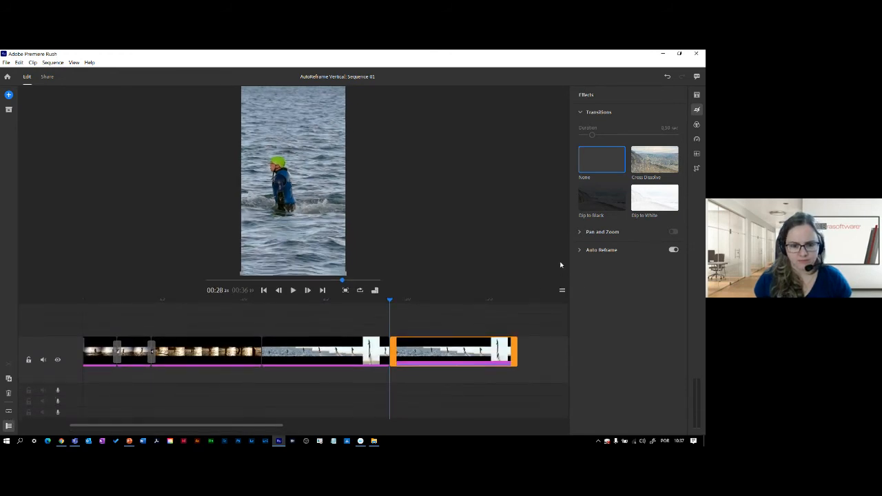
{"action": "left_click", "coordinate": [562, 286]}
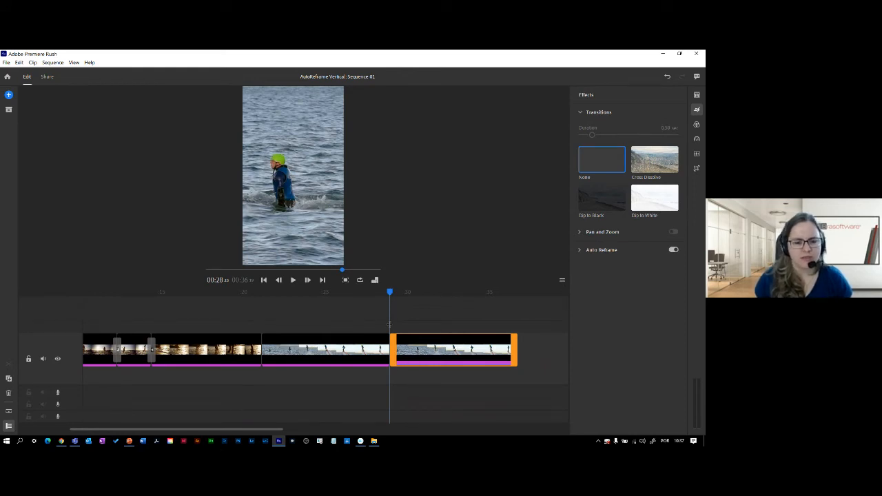
Play both water-jet clips from about 21 seconds to the end to compare the framing without and with Auto Reframe
{"action": "left_click_drag", "start_coordinate": [390, 297], "coordinate": [262, 319]}
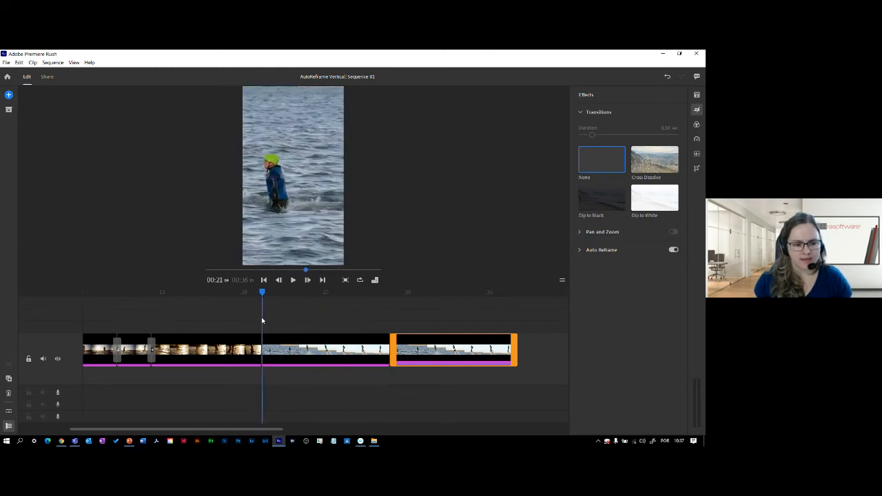
{"action": "left_click", "coordinate": [277, 343]}
{"action": "key", "text": "space"}
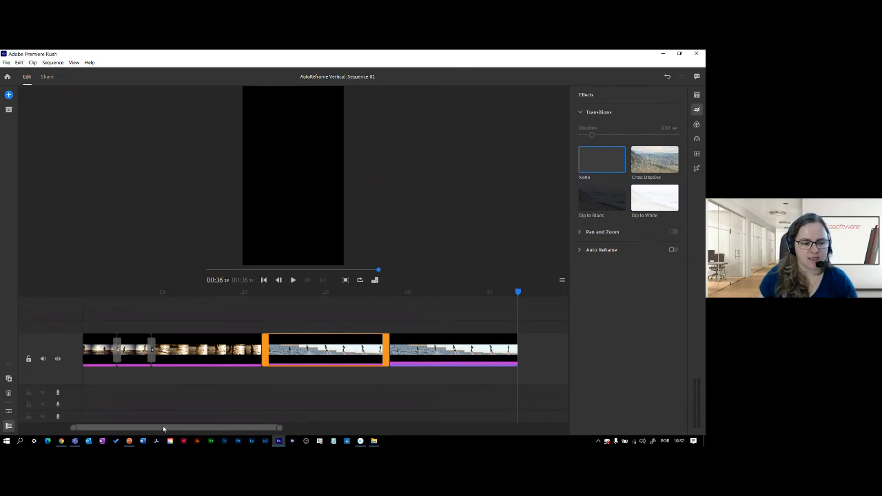
Turn on Auto Reframe for each of the first four beach clips in the vertical sequence
{"action": "left_click_drag", "start_coordinate": [149, 428], "coordinate": [99, 432]}
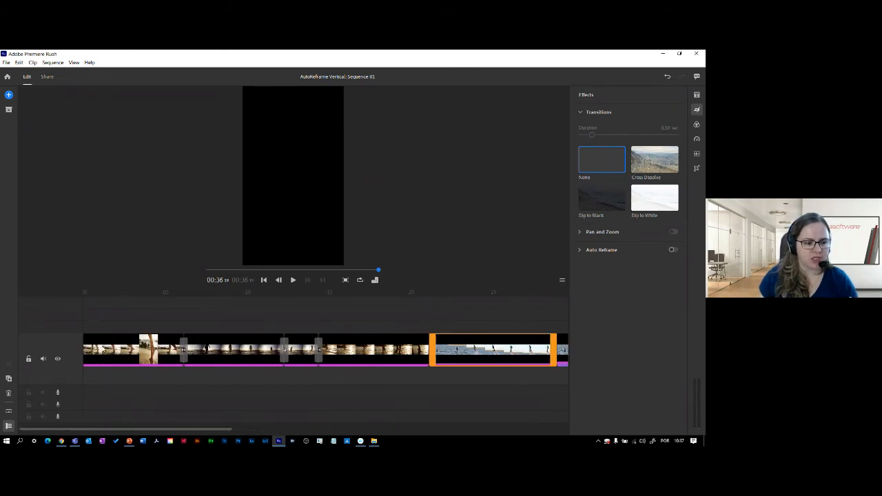
{"action": "left_click", "coordinate": [102, 349]}
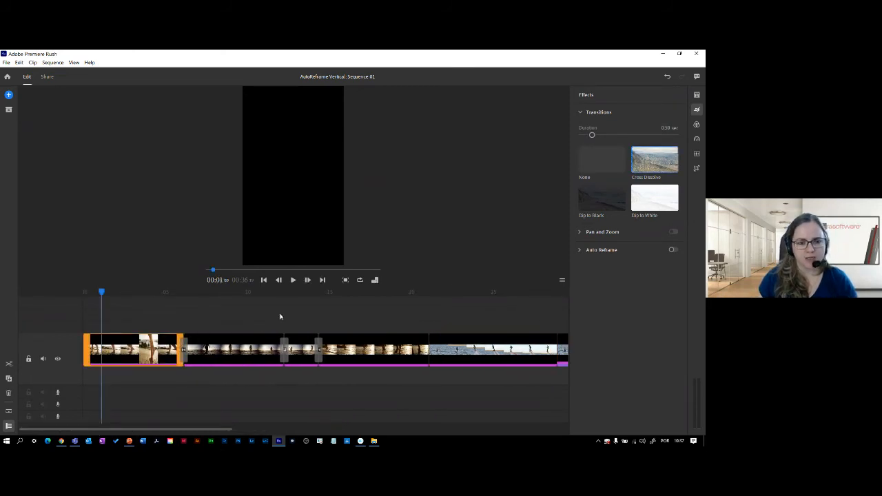
{"action": "left_click", "coordinate": [674, 250]}
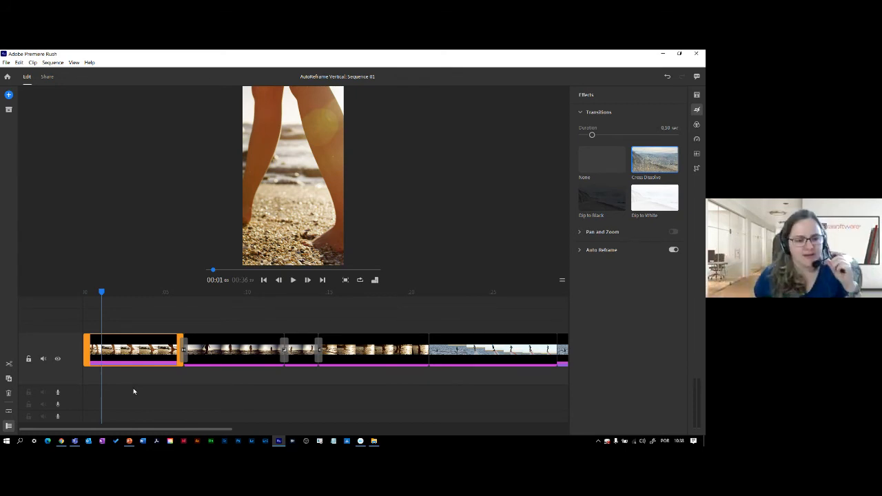
{"action": "left_click", "coordinate": [212, 349]}
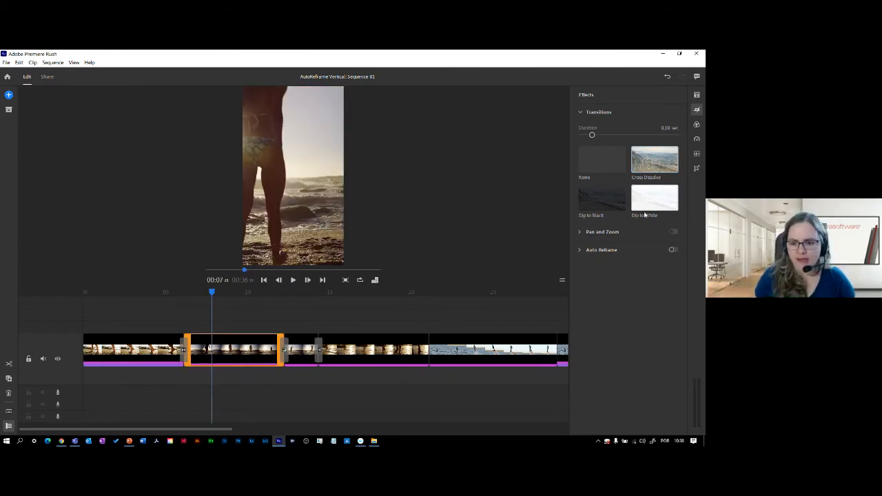
{"action": "left_click", "coordinate": [673, 250]}
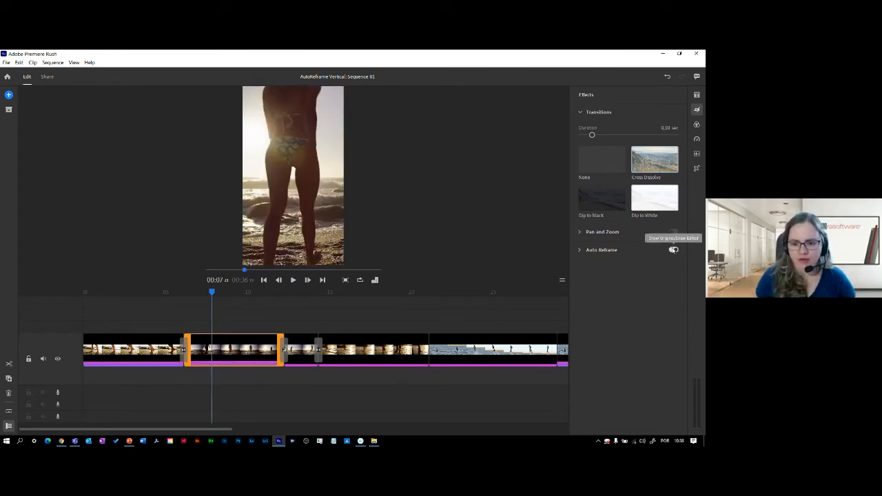
{"action": "left_click", "coordinate": [303, 352]}
{"action": "left_click", "coordinate": [673, 251]}
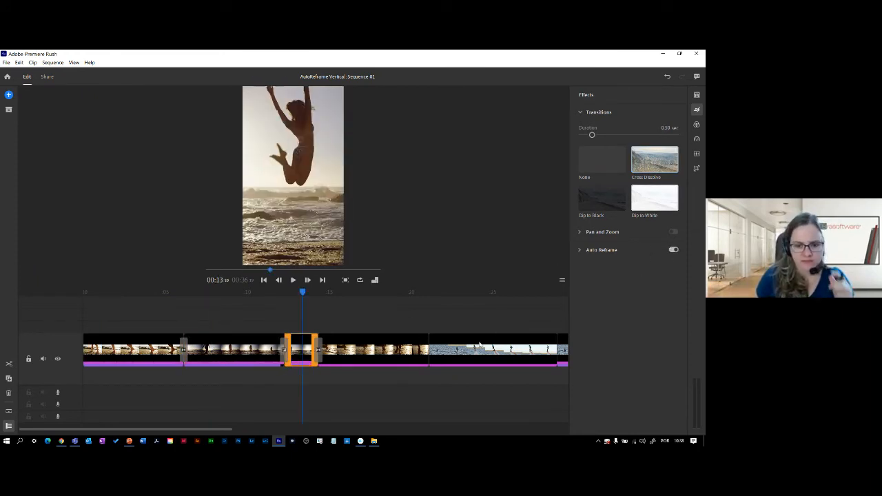
{"action": "left_click", "coordinate": [360, 343]}
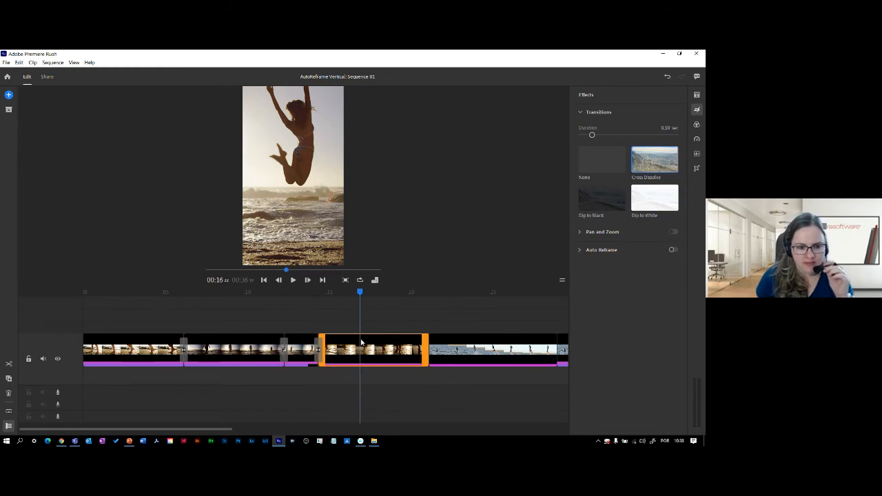
{"action": "left_click", "coordinate": [673, 250]}
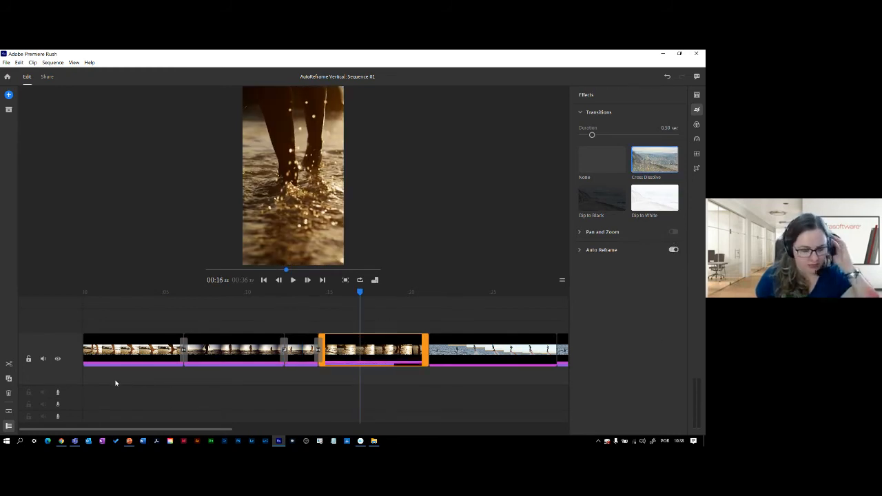
Play the vertical sequence from the start to review the reframed beach clips
{"action": "left_click", "coordinate": [281, 271]}
{"action": "left_click_drag", "start_coordinate": [281, 273], "coordinate": [191, 272]}
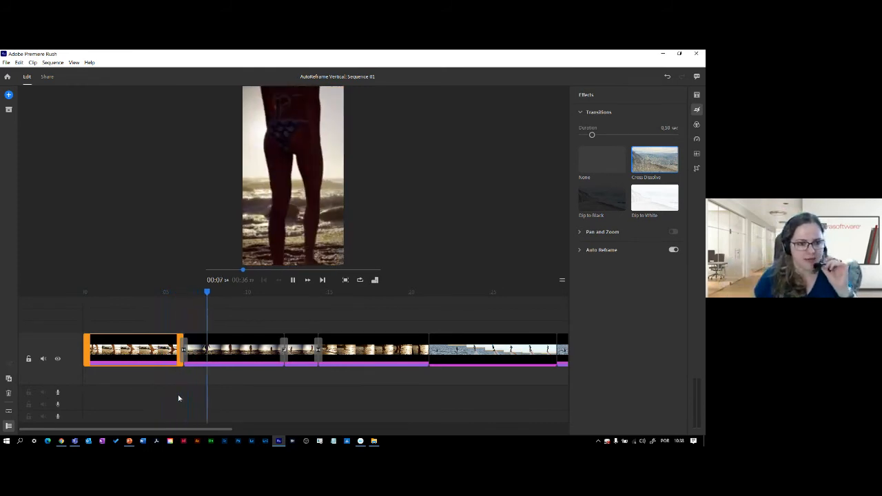
Try shifting the second clip's framing with Adjust Frame in the Auto Reframe settings, and cancel the adjustment
{"action": "left_click", "coordinate": [585, 250]}
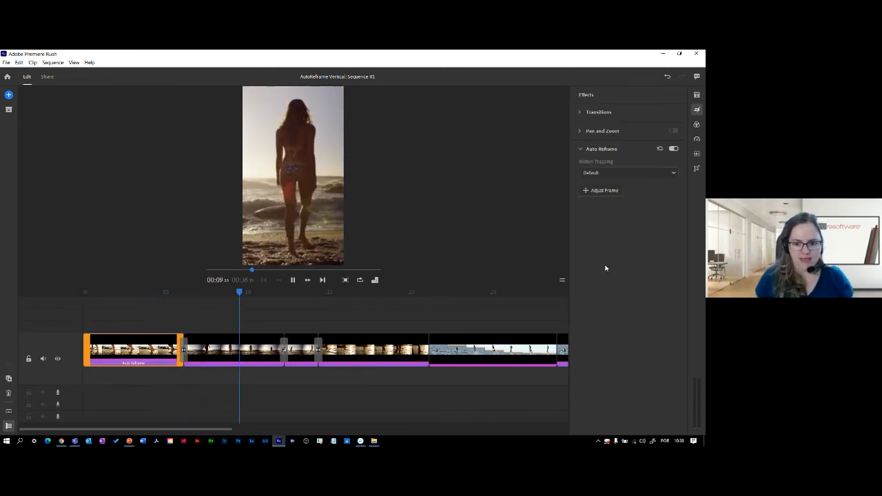
{"action": "left_click", "coordinate": [594, 191]}
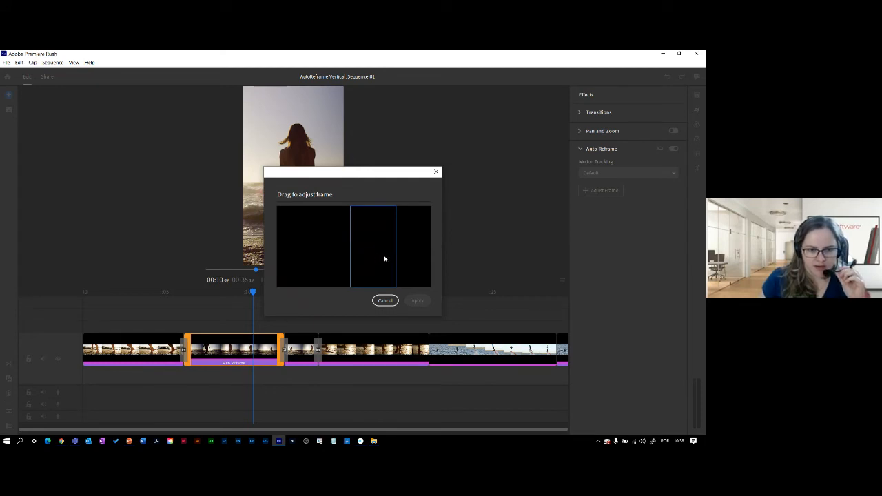
{"action": "left_click_drag", "start_coordinate": [384, 262], "coordinate": [369, 276]}
{"action": "left_click", "coordinate": [385, 300]}
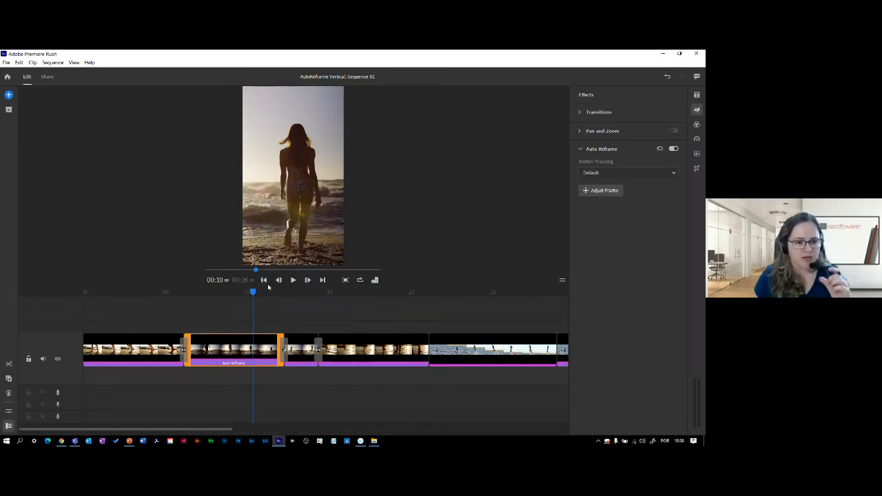
Play the vertical sequence from about 10 seconds to the end and dismiss the desktop notification
{"action": "left_click", "coordinate": [292, 279]}
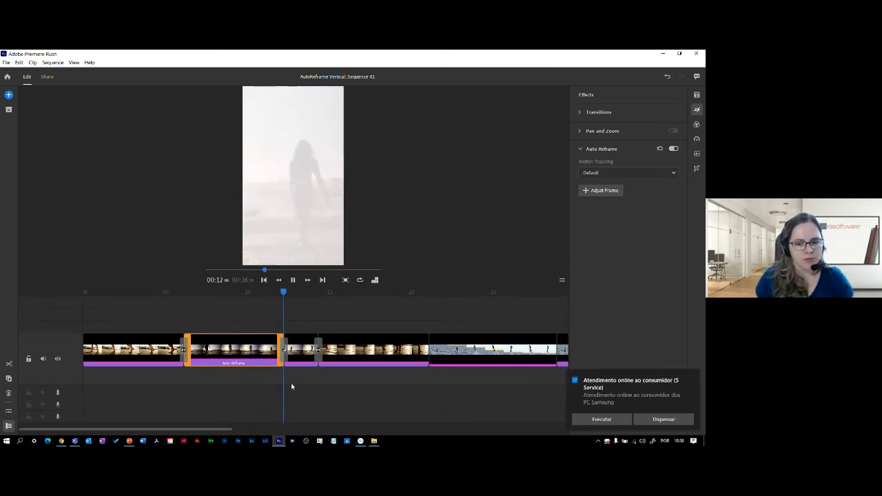
{"action": "left_click", "coordinate": [694, 375]}
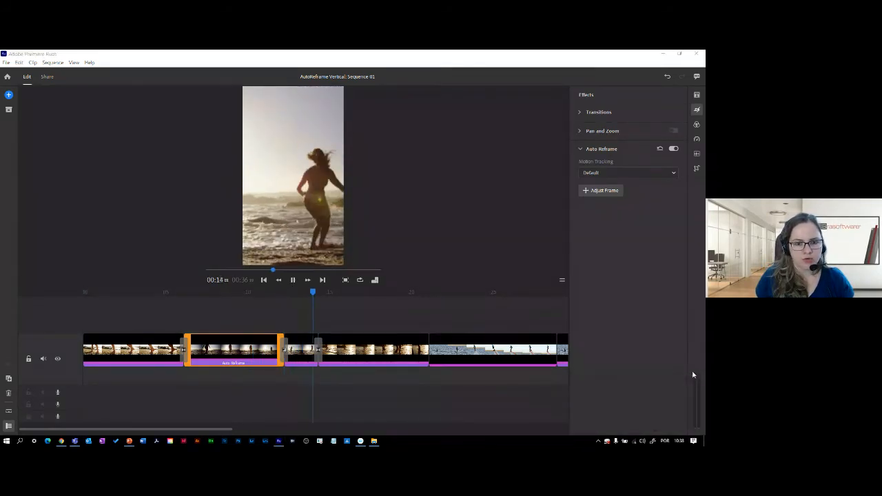
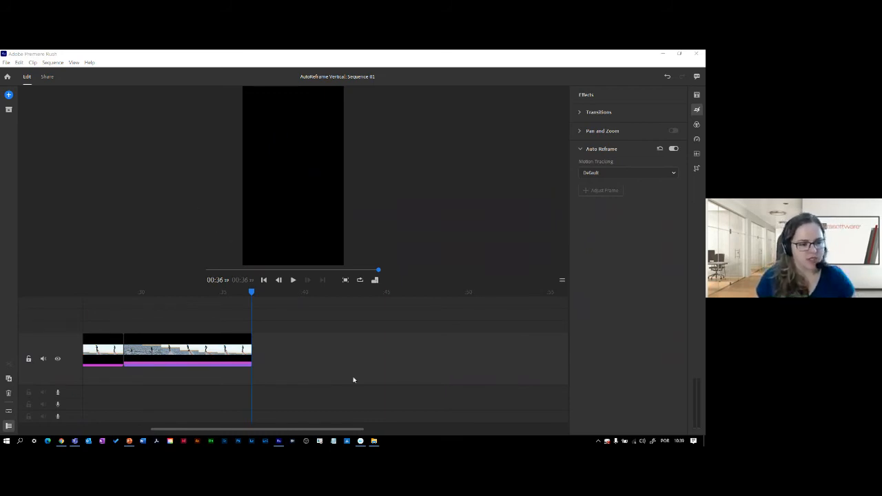
Open the Esquiando project and duplicate the first ski clip in its timeline
{"action": "left_click", "coordinate": [7, 77]}
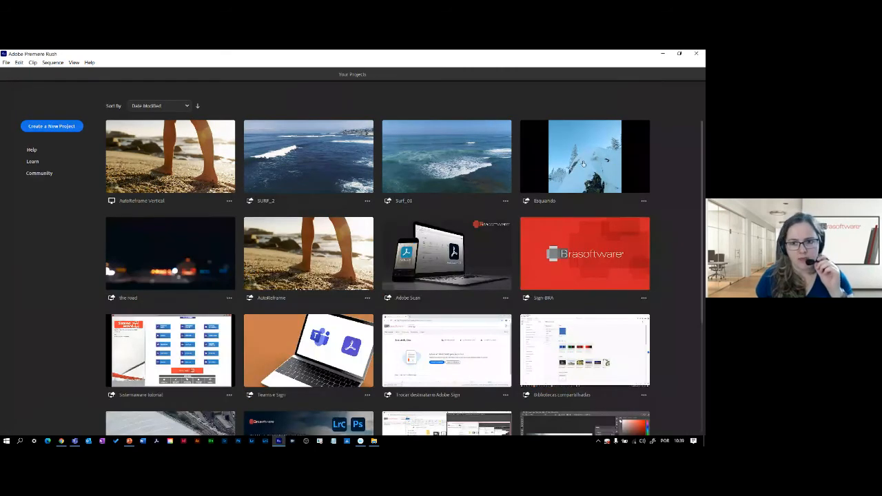
{"action": "left_click", "coordinate": [583, 164]}
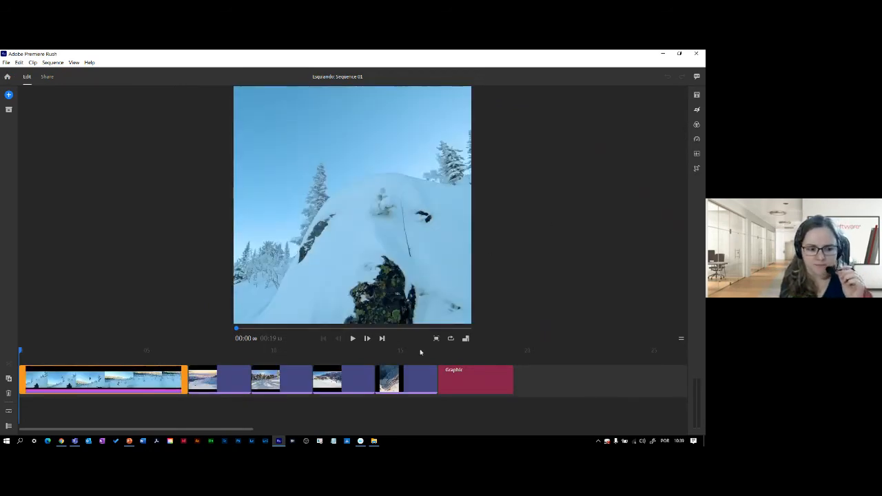
{"action": "left_click", "coordinate": [8, 380]}
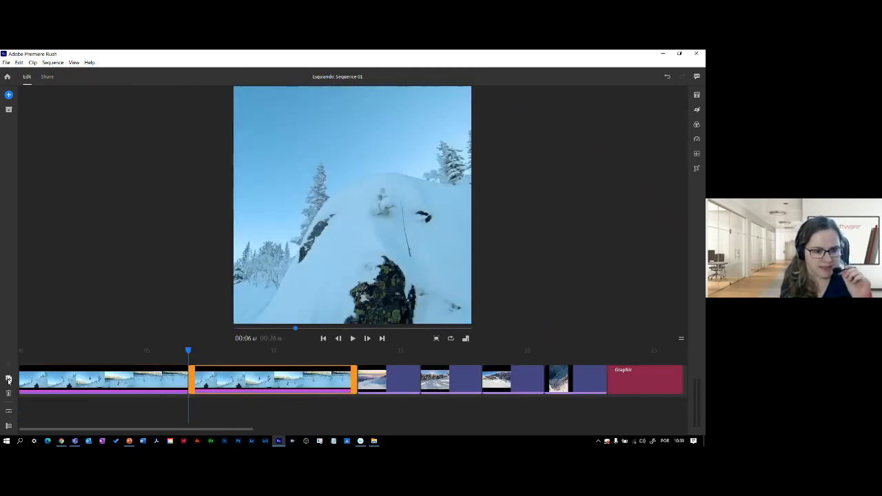
Turn off Auto Reframe for the duplicated ski clip
{"action": "left_click", "coordinate": [257, 380]}
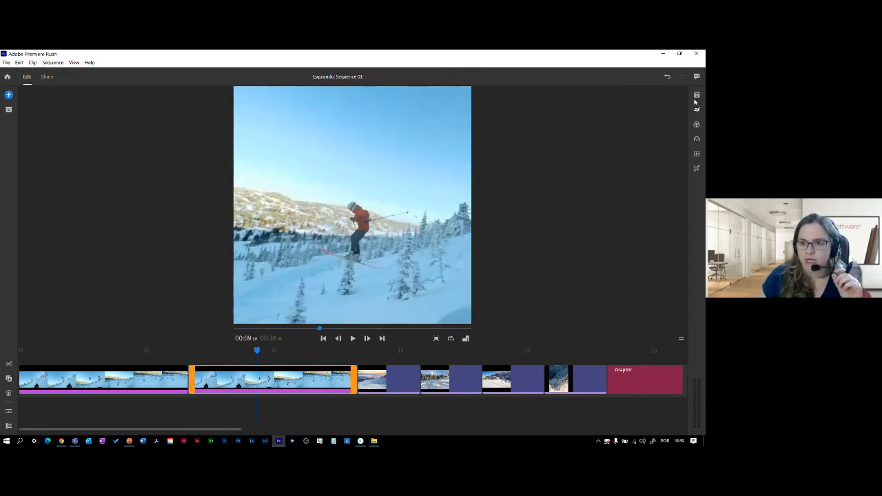
{"action": "left_click", "coordinate": [697, 111]}
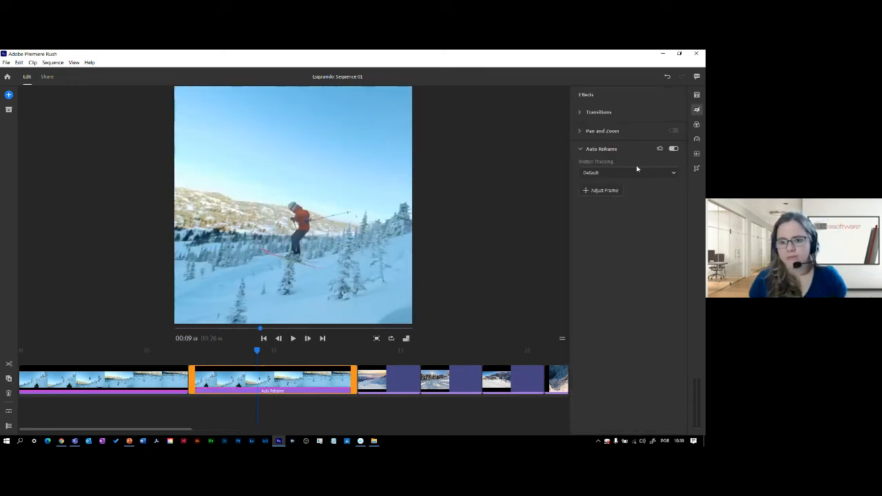
{"action": "left_click", "coordinate": [673, 148]}
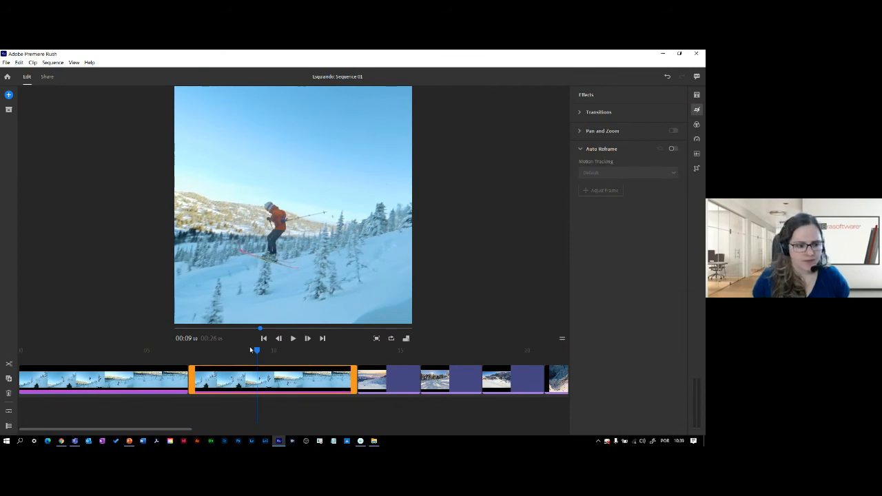
Play the sequence from the start to compare the ski clips with and without Auto Reframe, and collapse the effect's settings
{"action": "left_click_drag", "start_coordinate": [255, 351], "coordinate": [16, 353]}
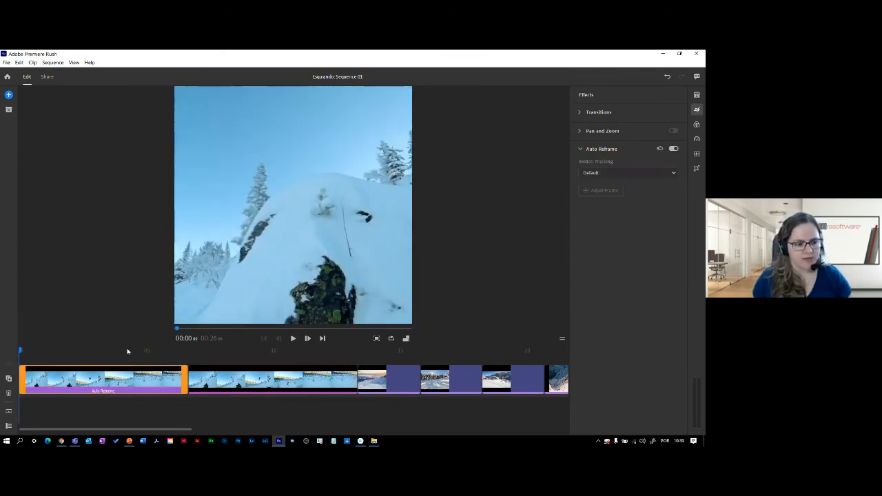
{"action": "left_click", "coordinate": [232, 385]}
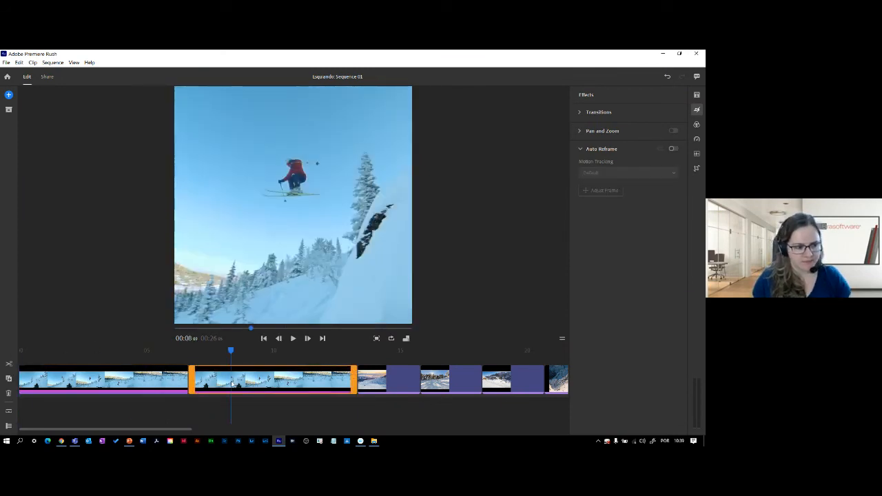
{"action": "left_click_drag", "start_coordinate": [231, 351], "coordinate": [14, 357]}
{"action": "key", "text": "space"}
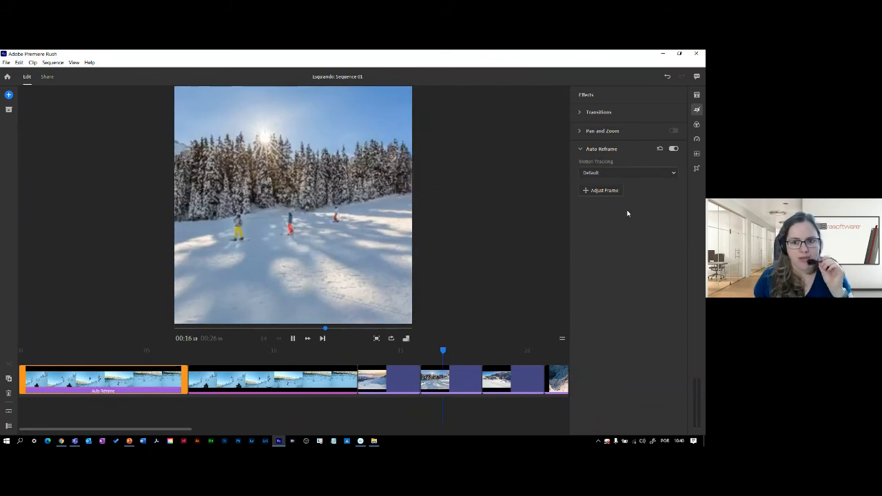
{"action": "left_click", "coordinate": [580, 149]}
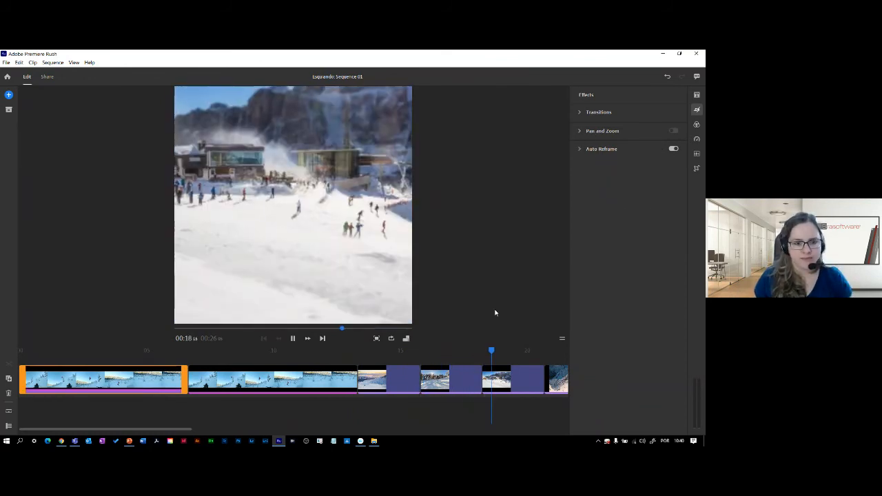
{"action": "key", "text": "space"}
Turn off Pan and Zoom for the first photo, the sunset ski slope after the two ski clips
{"action": "left_click_drag", "start_coordinate": [494, 353], "coordinate": [399, 370]}
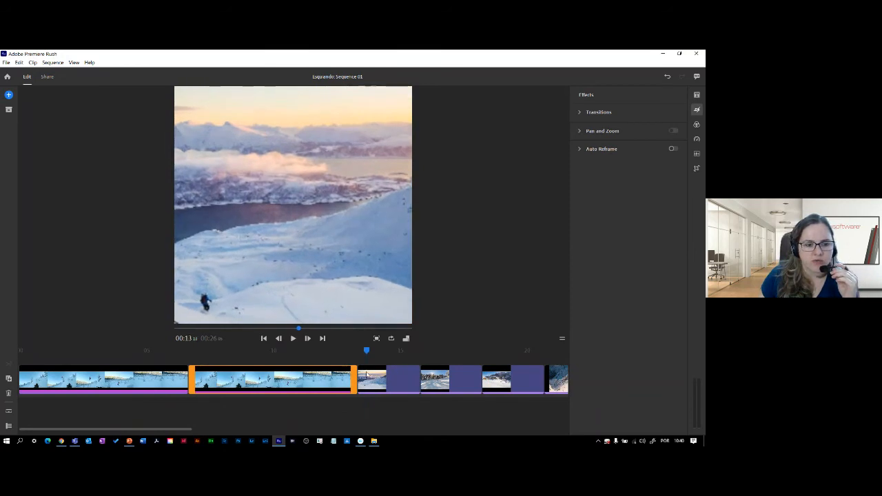
{"action": "left_click", "coordinate": [443, 378]}
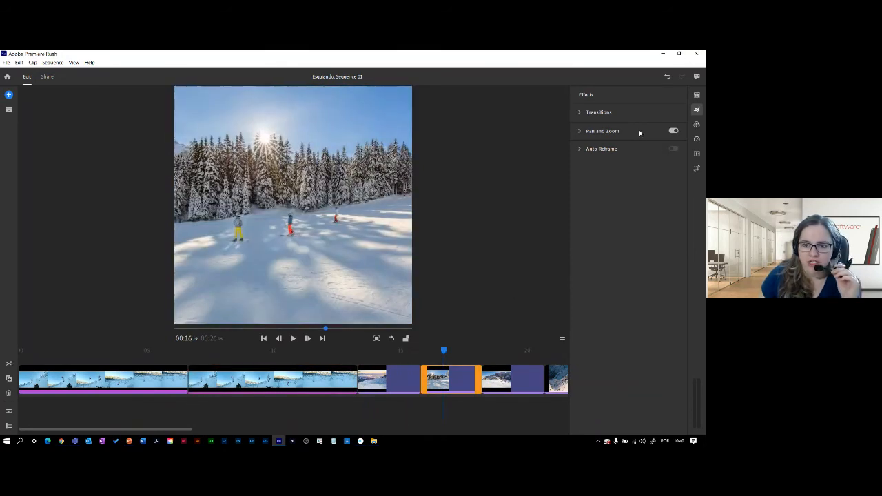
{"action": "left_click", "coordinate": [391, 375]}
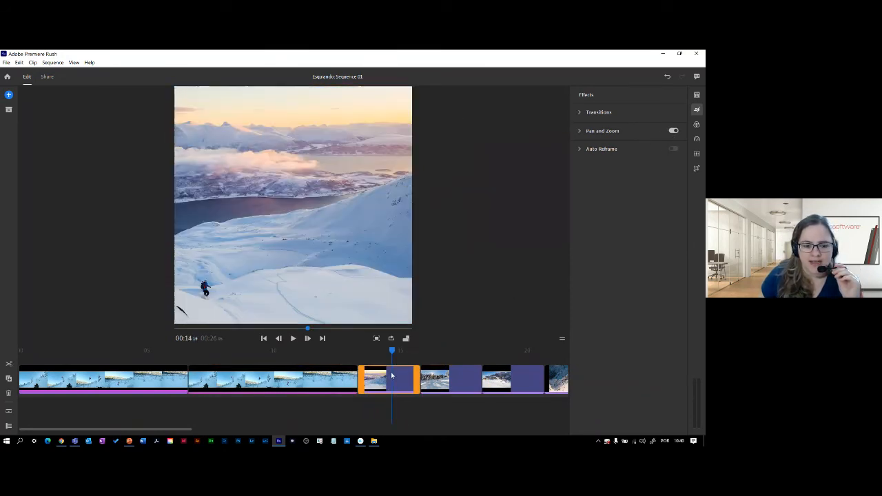
{"action": "left_click", "coordinate": [674, 131]}
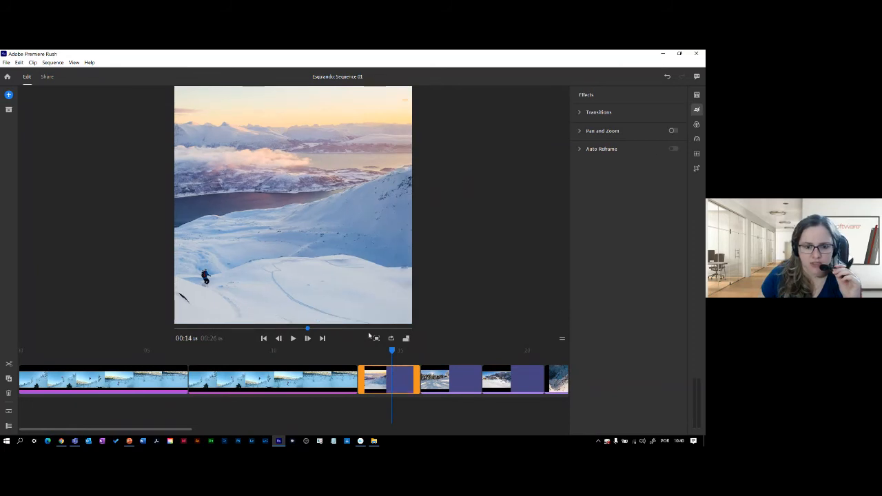
Play the sunset slope photo from its start at about 13 seconds to check it without Pan and Zoom
{"action": "left_click_drag", "start_coordinate": [391, 351], "coordinate": [358, 351]}
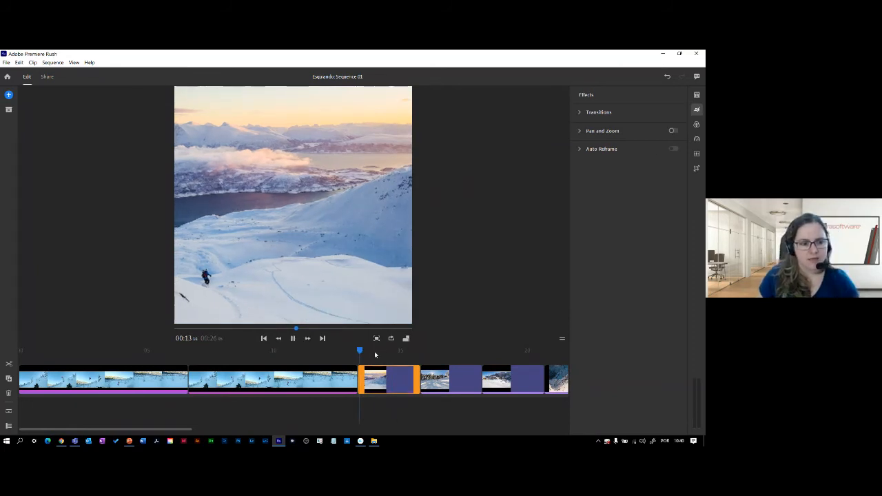
{"action": "key", "text": "space"}
{"action": "key", "text": "space"}
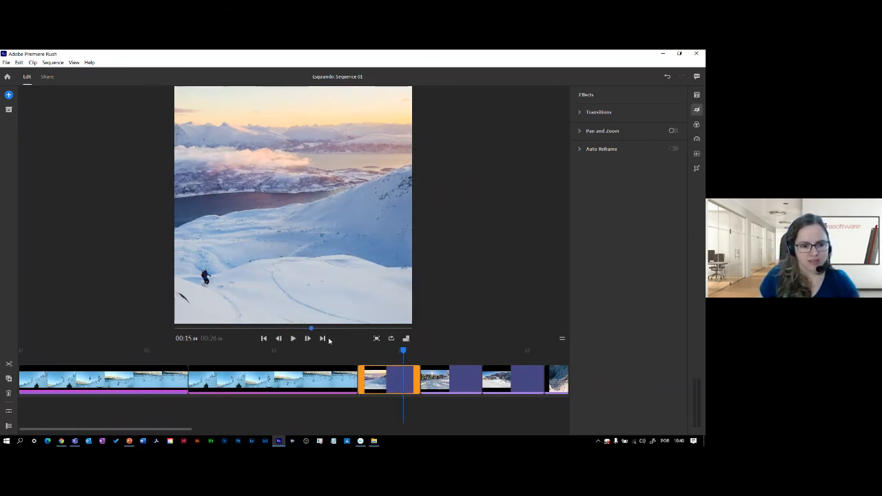
Choose a preview quality and replay the sequence from the start of the sunset slope photo into the forest photo
{"action": "left_click", "coordinate": [74, 62]}
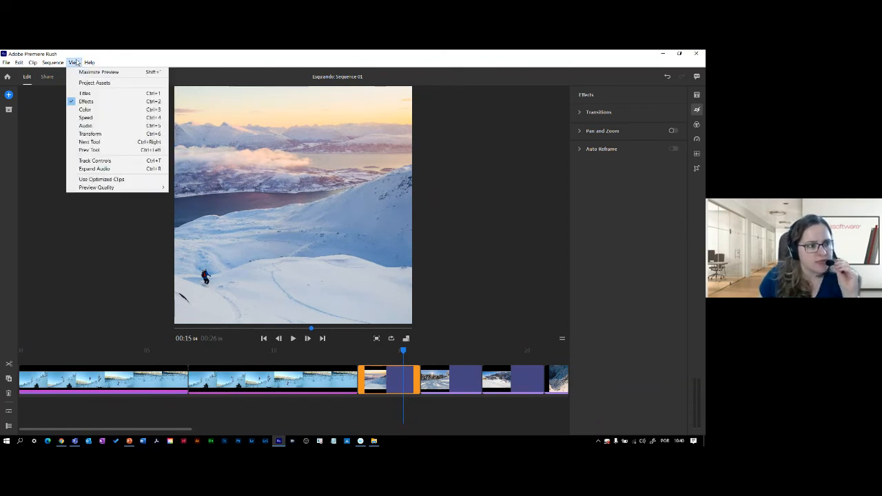
{"action": "mouse_move", "coordinate": [108, 188]}
{"action": "left_click", "coordinate": [185, 188]}
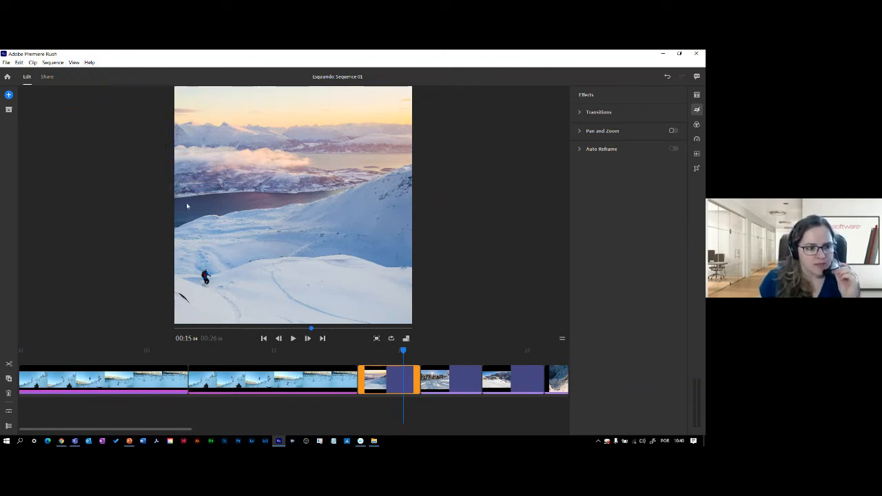
{"action": "left_click_drag", "start_coordinate": [404, 351], "coordinate": [357, 354]}
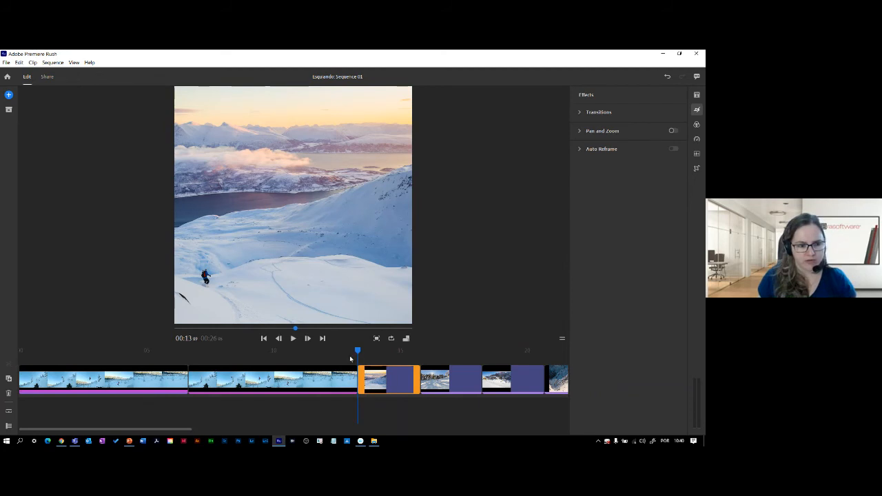
{"action": "key", "text": "space"}
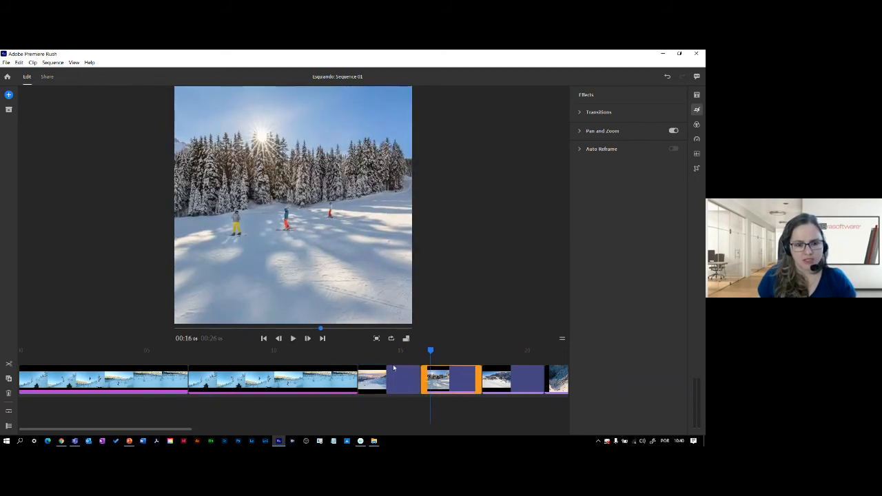
Stop playback, turn Pan and Zoom back on for the sunset slope photo, and shift the timeline around it
{"action": "key", "text": "space"}
{"action": "left_click", "coordinate": [671, 130]}
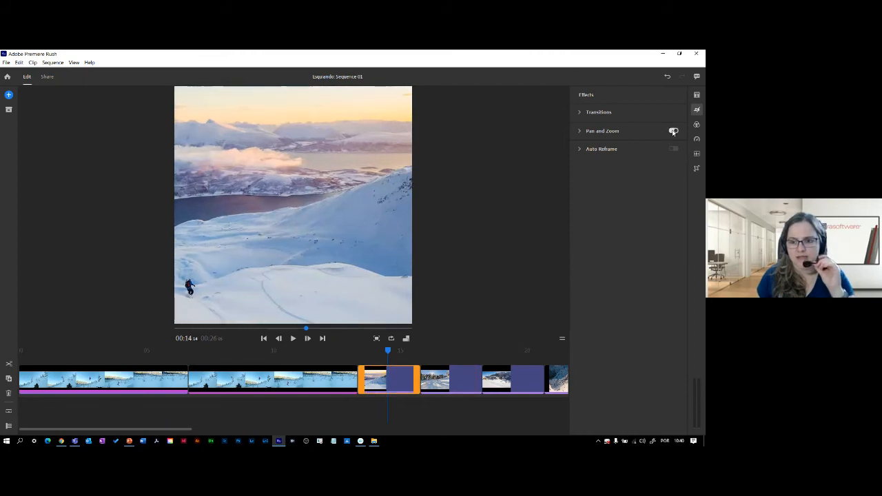
{"action": "left_click_drag", "start_coordinate": [388, 352], "coordinate": [347, 379]}
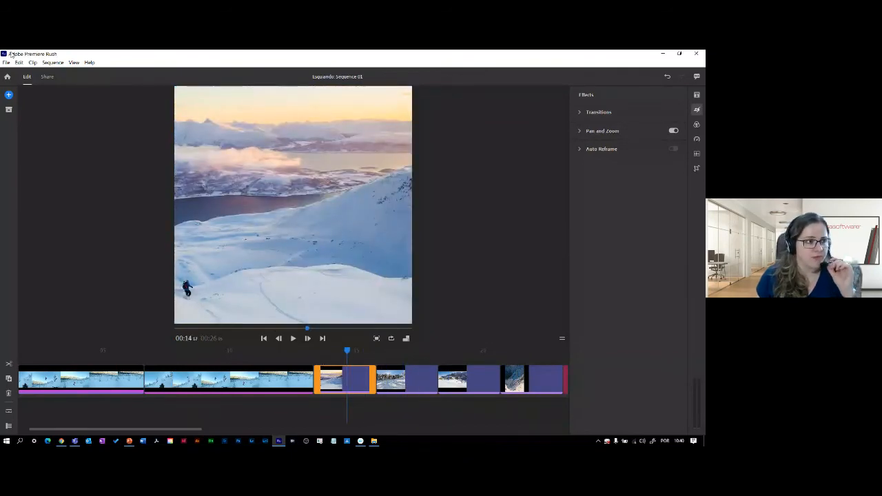
Open the Adobe Scan project and show its track controls with the audio expanded on the timeline
{"action": "left_click", "coordinate": [6, 77]}
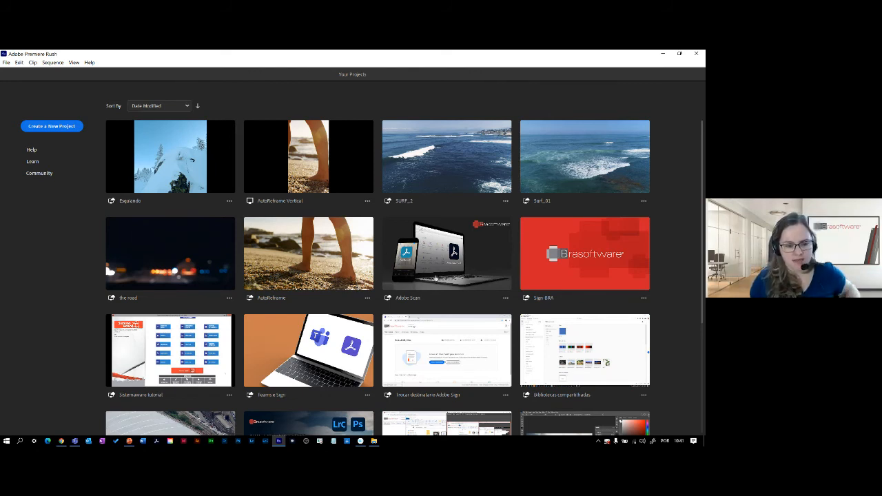
{"action": "left_click", "coordinate": [434, 256]}
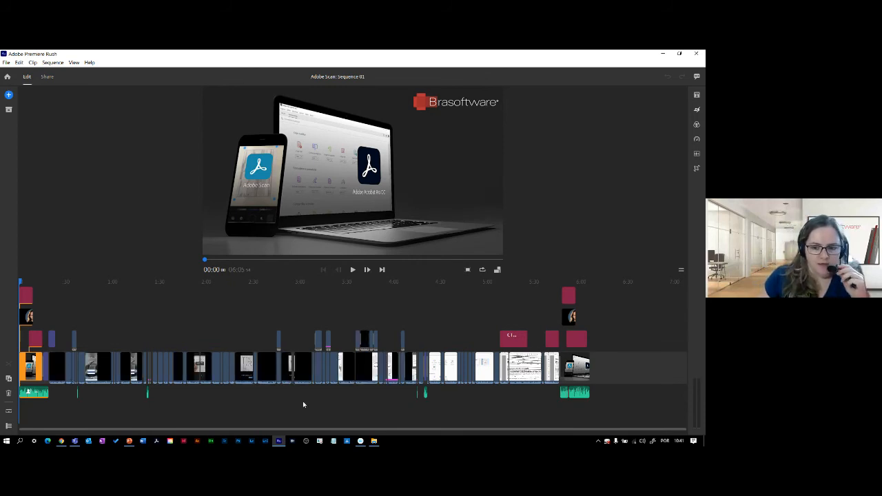
{"action": "left_click", "coordinate": [8, 425]}
{"action": "left_click", "coordinate": [8, 412]}
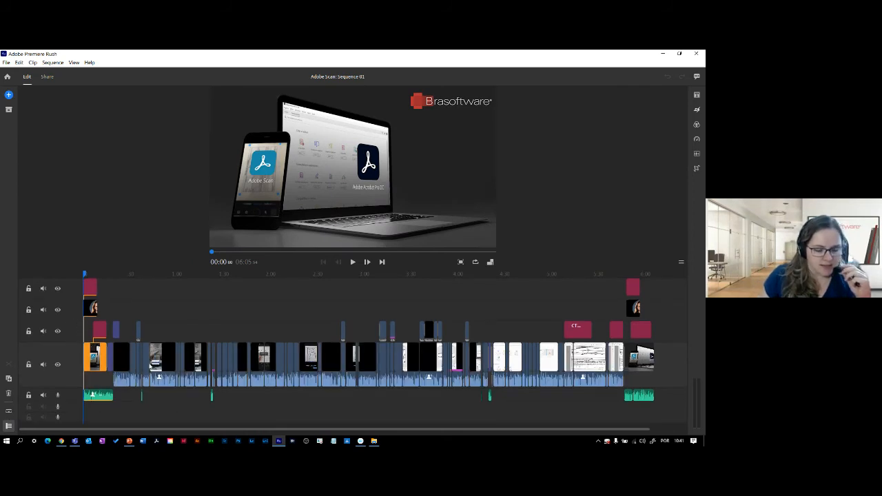
Play the Adobe Scan sequence with the timeline zoomed in, and pause at about 30 seconds to examine its cuts and audio
{"action": "scroll", "coordinate": [150, 365], "scroll_direction": "up", "scroll_amount": 2}
{"action": "scroll", "coordinate": [149, 366], "scroll_direction": "up", "scroll_amount": 3}
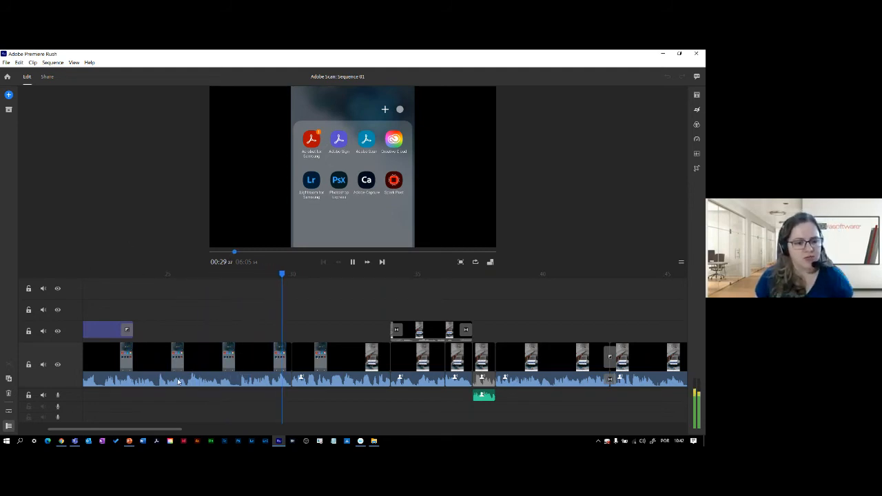
{"action": "key", "text": "space"}
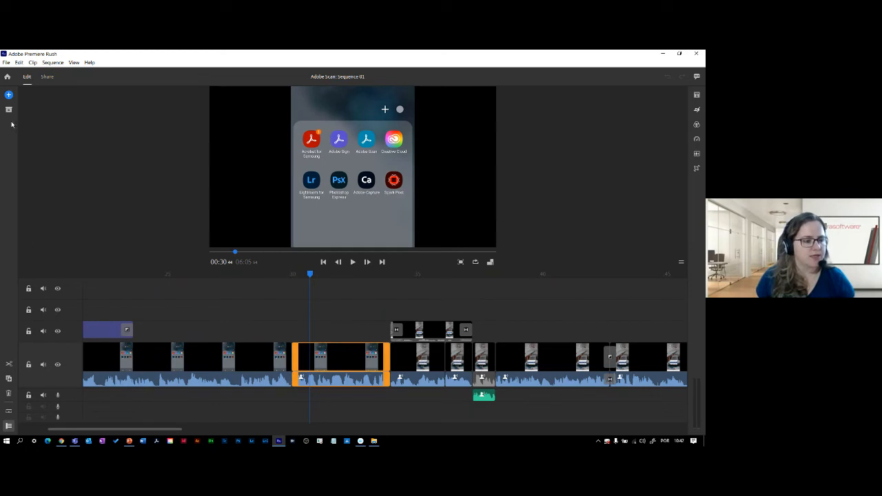
Open the project named the road and play its title opening and the transition into the second clip, pausing at about 15 seconds
{"action": "left_click", "coordinate": [9, 77]}
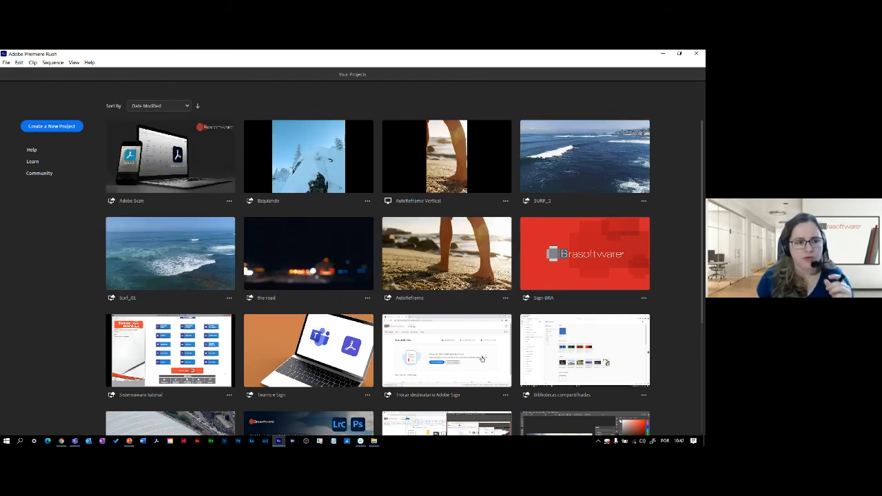
{"action": "left_click", "coordinate": [298, 262]}
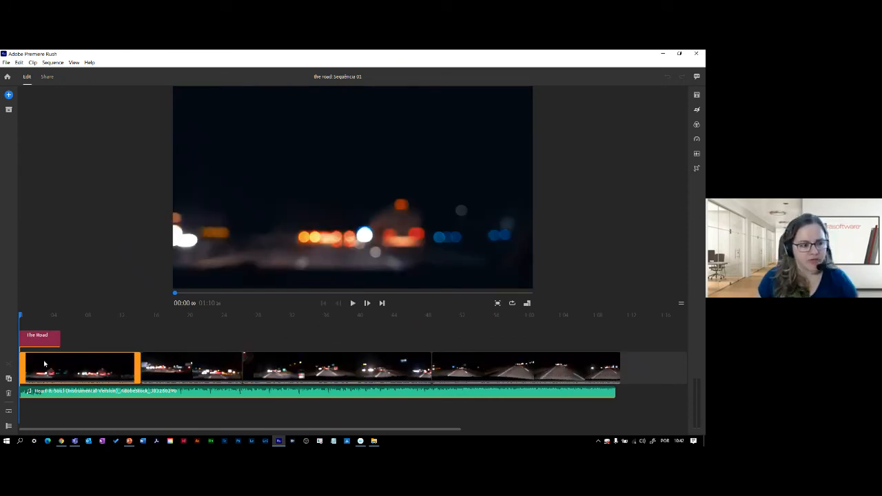
{"action": "key", "text": "space"}
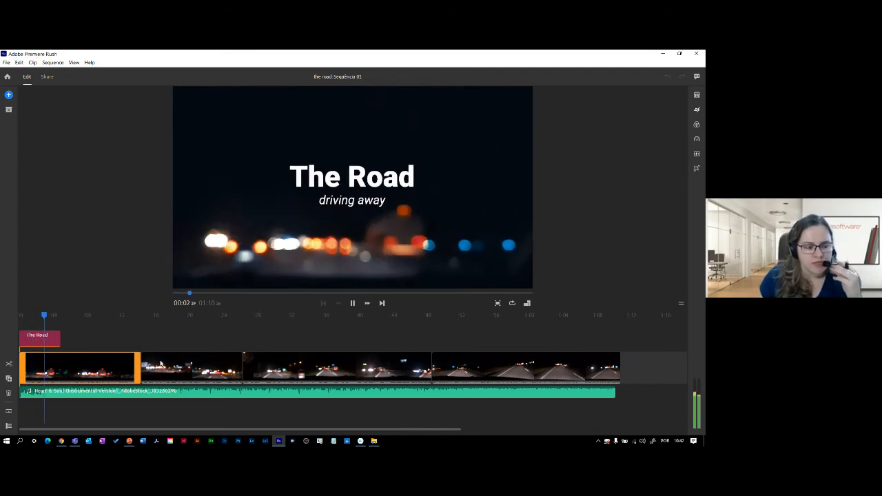
{"action": "left_click", "coordinate": [127, 344]}
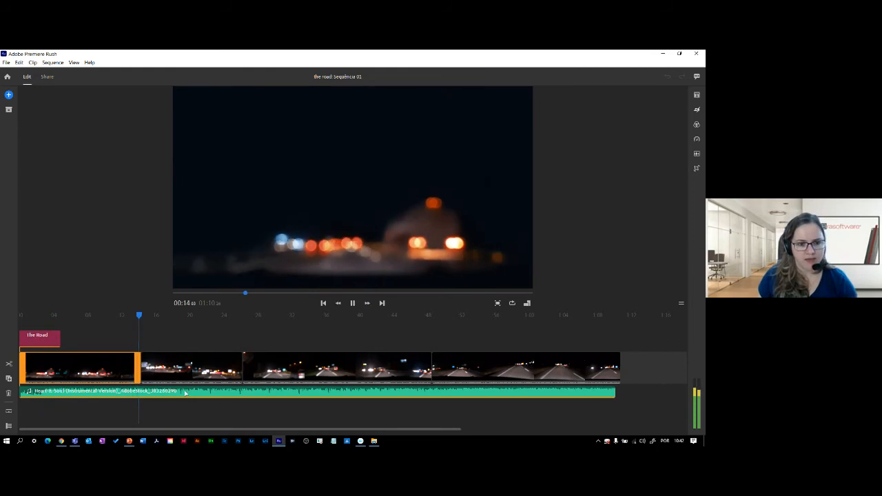
{"action": "left_click", "coordinate": [184, 368]}
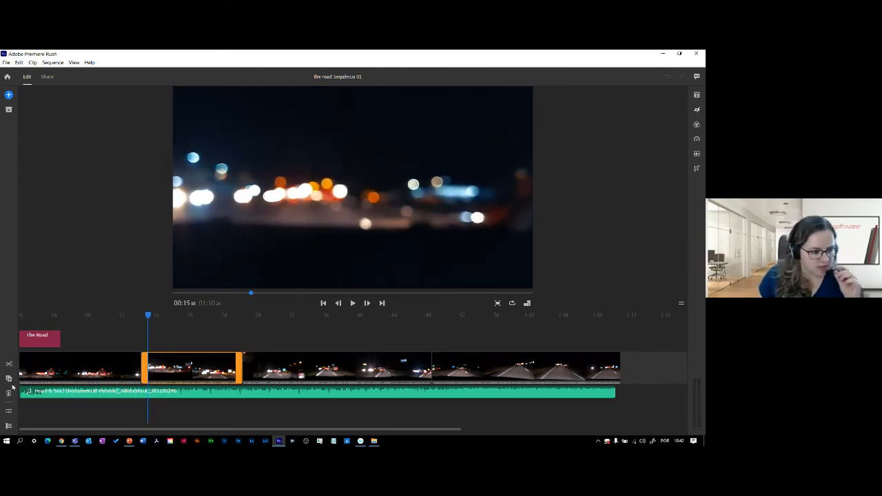
Show the track controls and expanded clip audio in the road sequence's timeline
{"action": "left_click", "coordinate": [8, 425]}
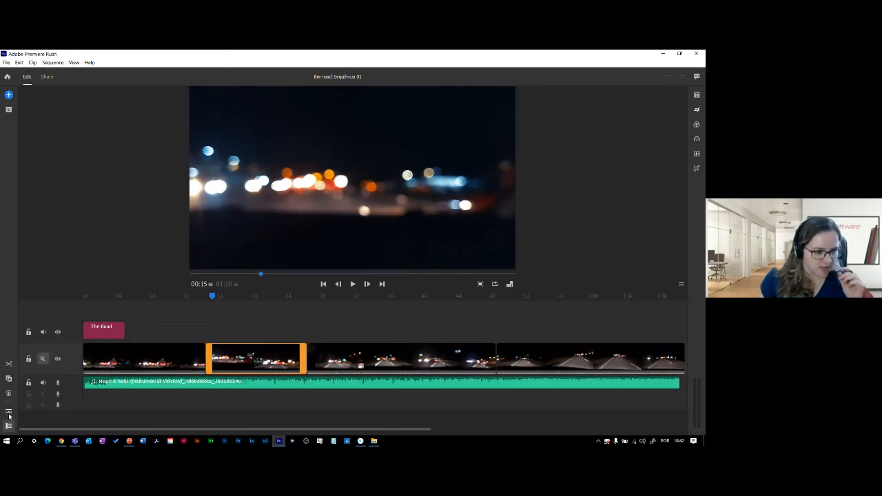
{"action": "left_click", "coordinate": [9, 413]}
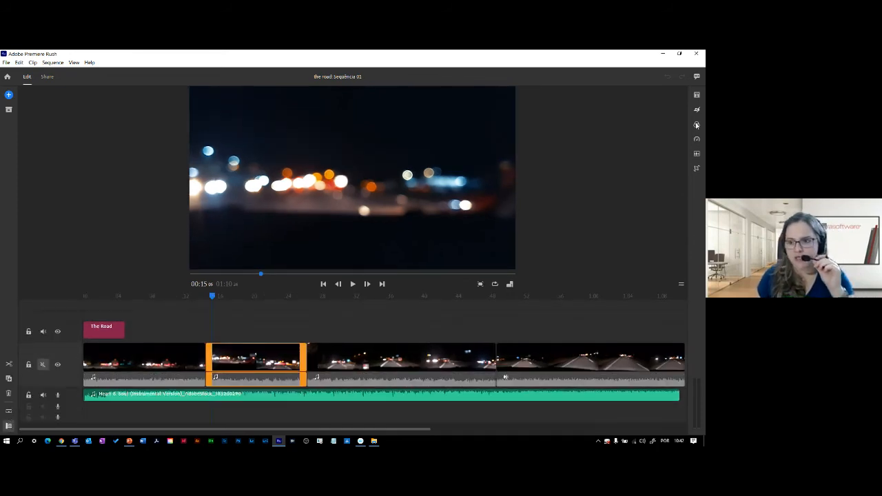
Place the Blocky Sliding Panel title from page 4 of More Titles over the cut between the first two clips and preview it
{"action": "left_click", "coordinate": [697, 96]}
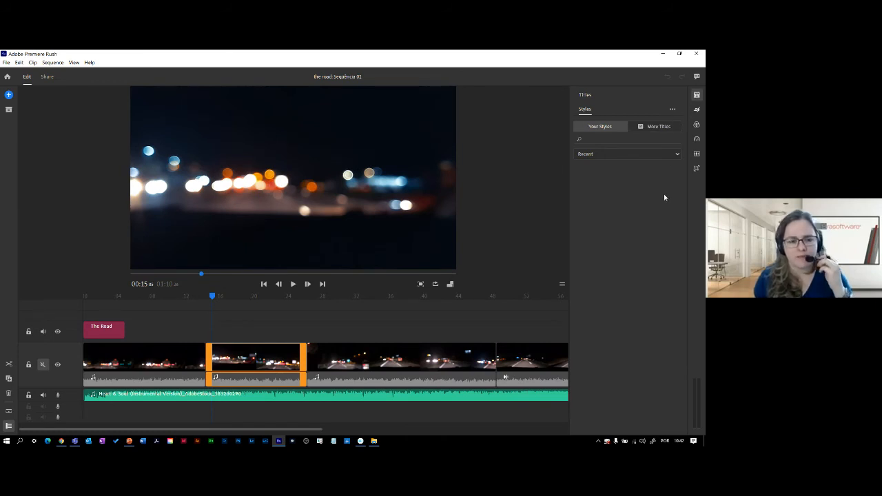
{"action": "left_click", "coordinate": [644, 128]}
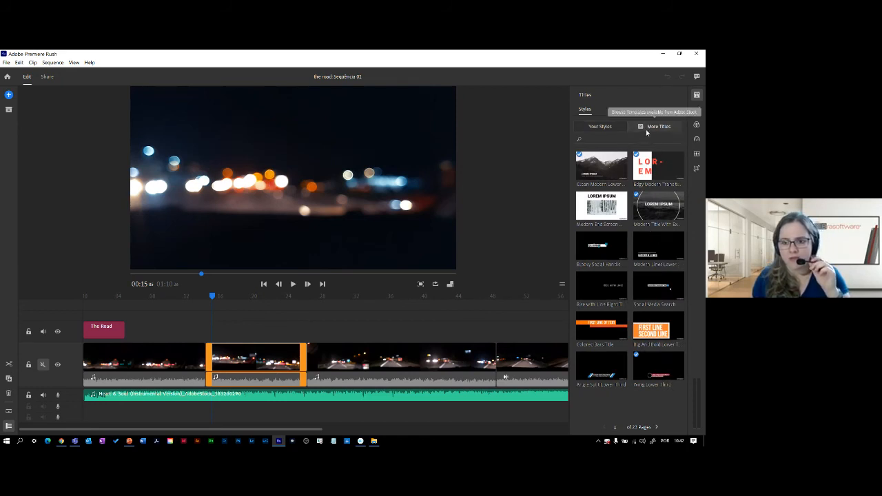
{"action": "left_click", "coordinate": [657, 427]}
{"action": "left_click", "coordinate": [657, 428]}
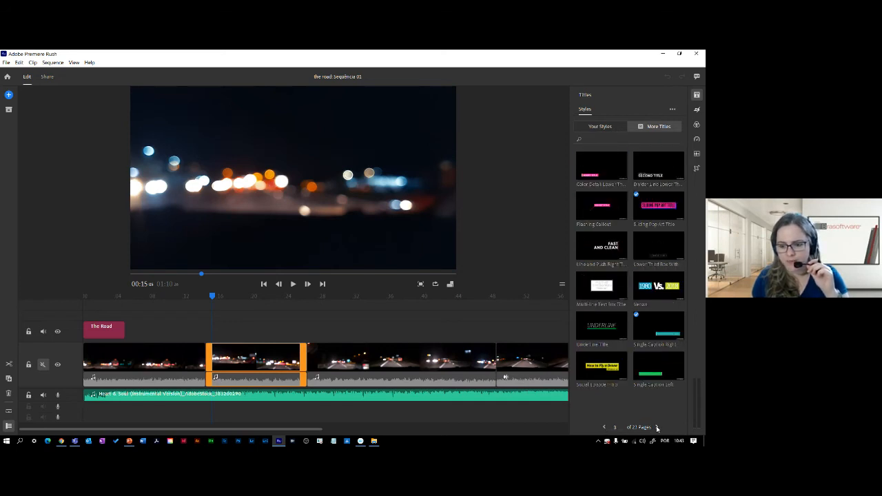
{"action": "left_click", "coordinate": [656, 427]}
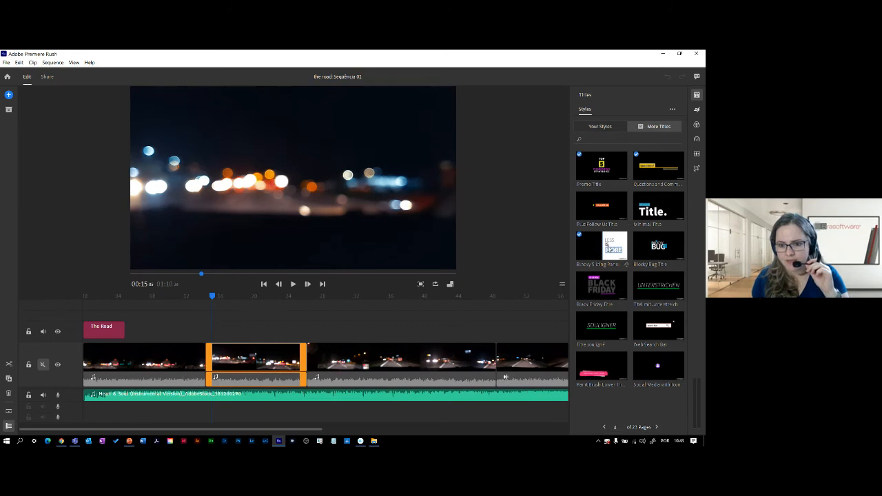
{"action": "left_click_drag", "start_coordinate": [608, 248], "coordinate": [190, 333]}
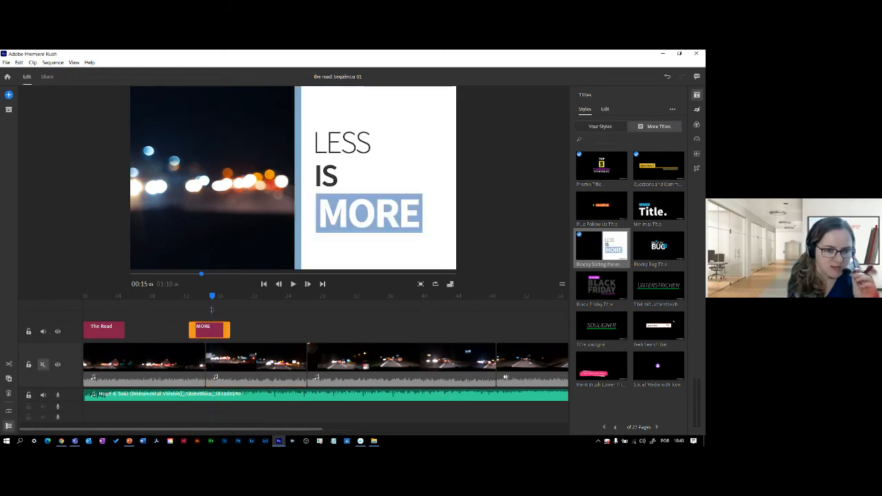
{"action": "left_click_drag", "start_coordinate": [213, 300], "coordinate": [175, 298]}
{"action": "key", "text": "space"}
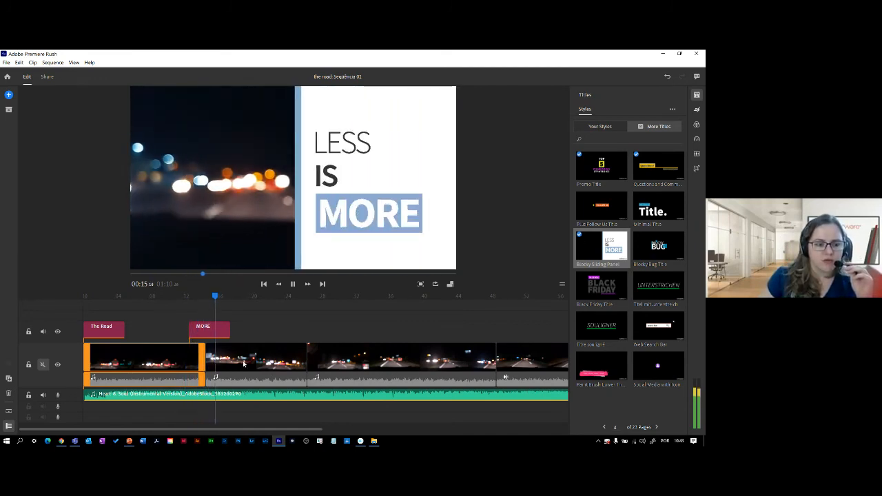
Trim the MORE title to about 3 seconds around the first cut and replay from about 11 seconds into the third clip
{"action": "left_click", "coordinate": [221, 331]}
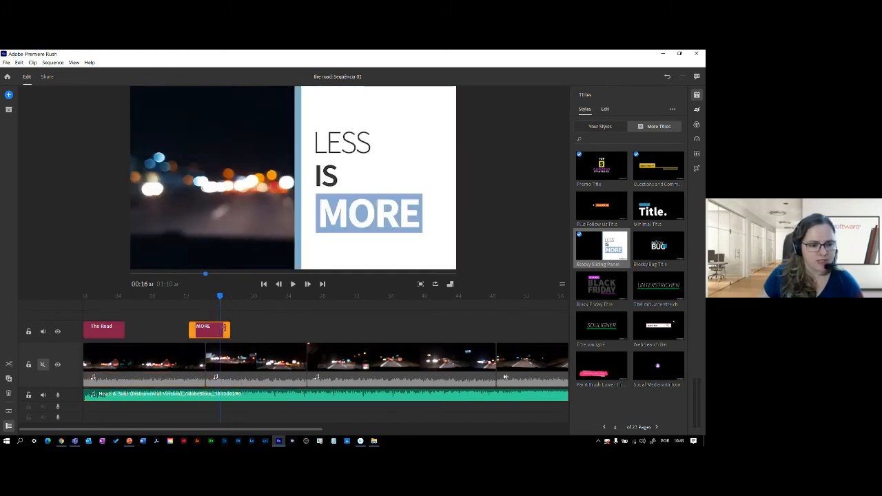
{"action": "left_click_drag", "start_coordinate": [228, 329], "coordinate": [198, 331]}
{"action": "left_click", "coordinate": [184, 318]}
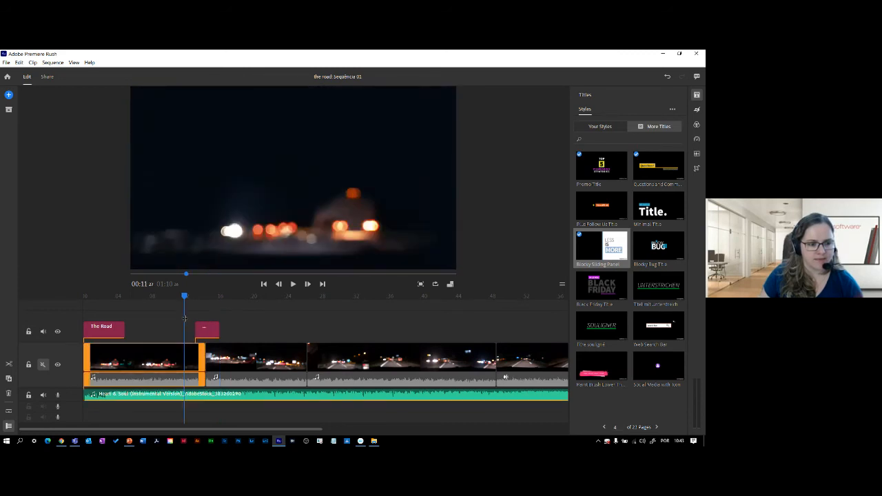
{"action": "key", "text": "space"}
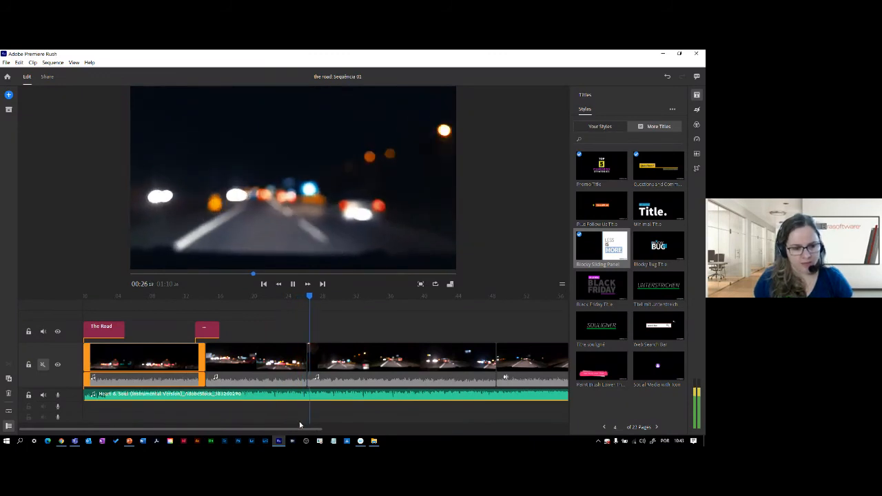
{"action": "key", "text": "space"}
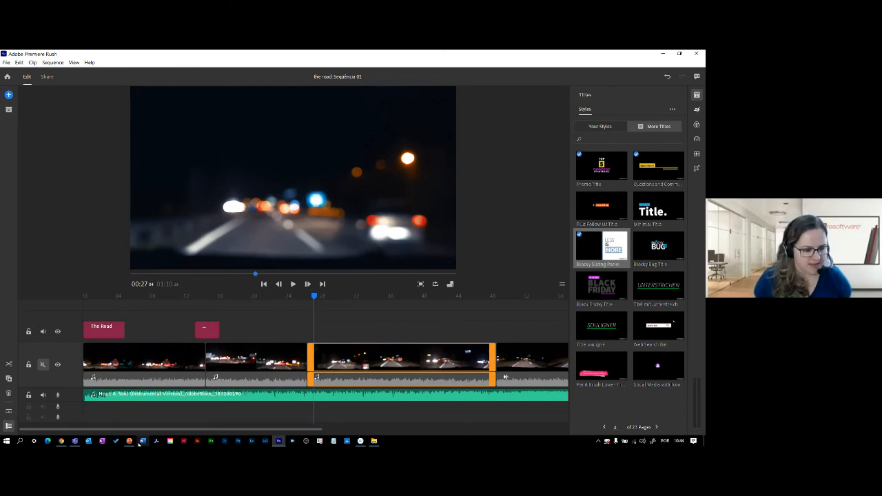
Switch to the PremiereRush_WEBINAR presentation in PowerPoint and show slide 17, PERGUNTAS?, as a slide show
{"action": "left_click", "coordinate": [131, 441]}
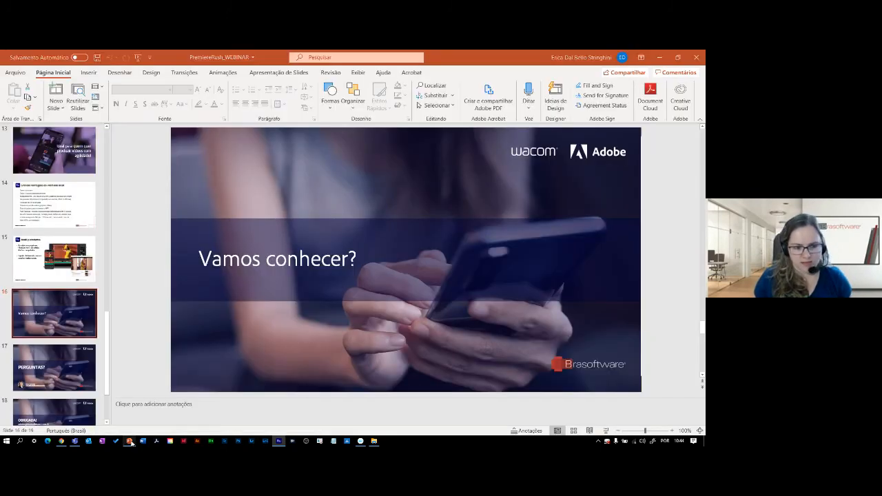
{"action": "left_click", "coordinate": [74, 362]}
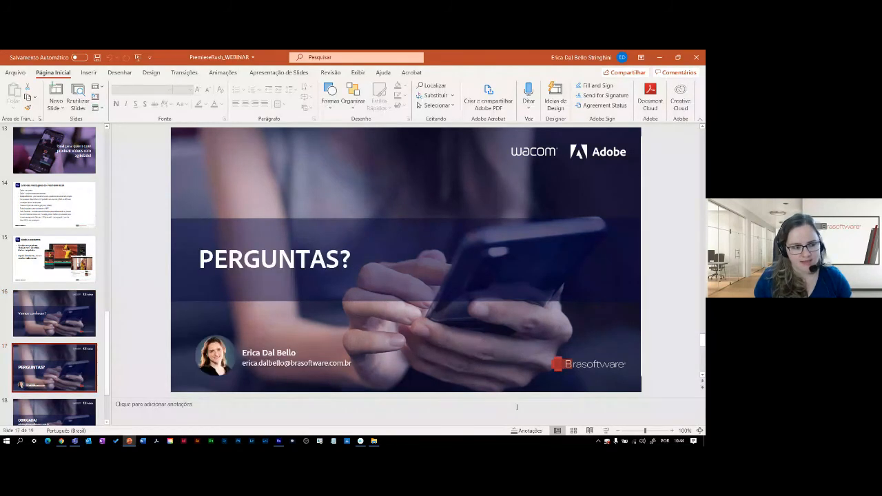
{"action": "left_click", "coordinate": [605, 431]}
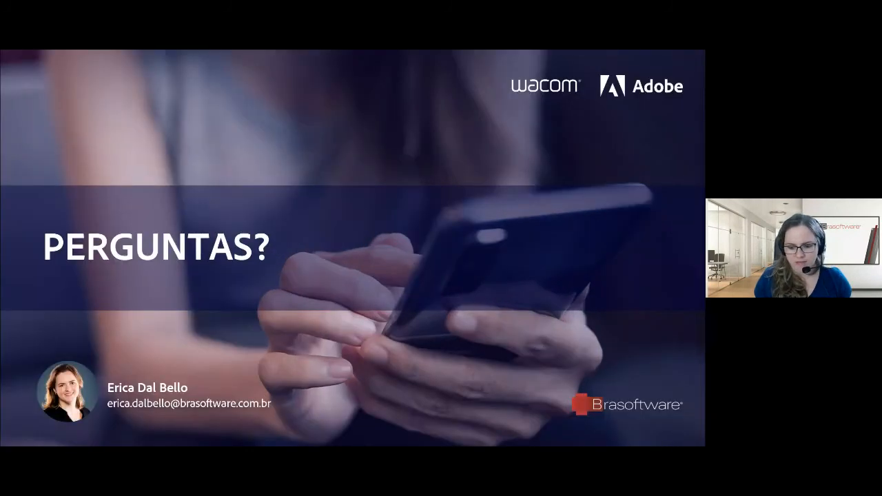
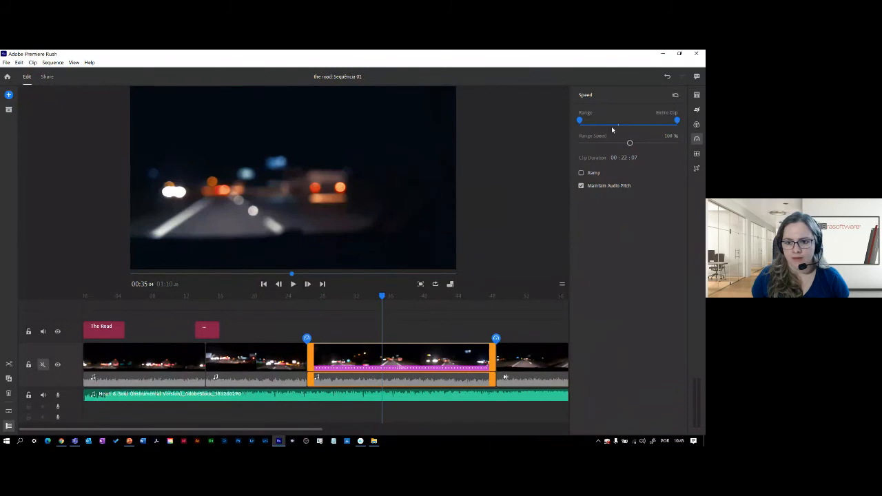
Set the third road clip's range speed to 350% and play from the end of the second clip to preview it
{"action": "left_click_drag", "start_coordinate": [630, 142], "coordinate": [655, 142]}
{"action": "left_click_drag", "start_coordinate": [384, 296], "coordinate": [296, 308]}
{"action": "key", "text": "space"}
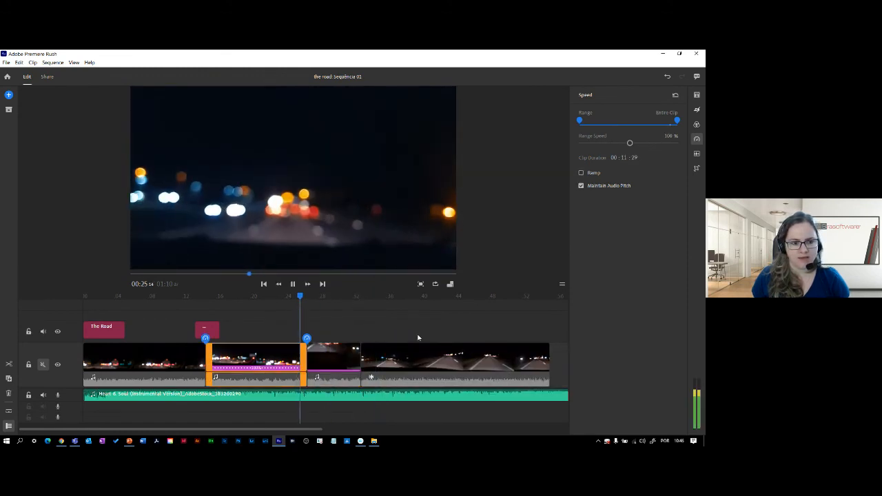
{"action": "left_click", "coordinate": [340, 352]}
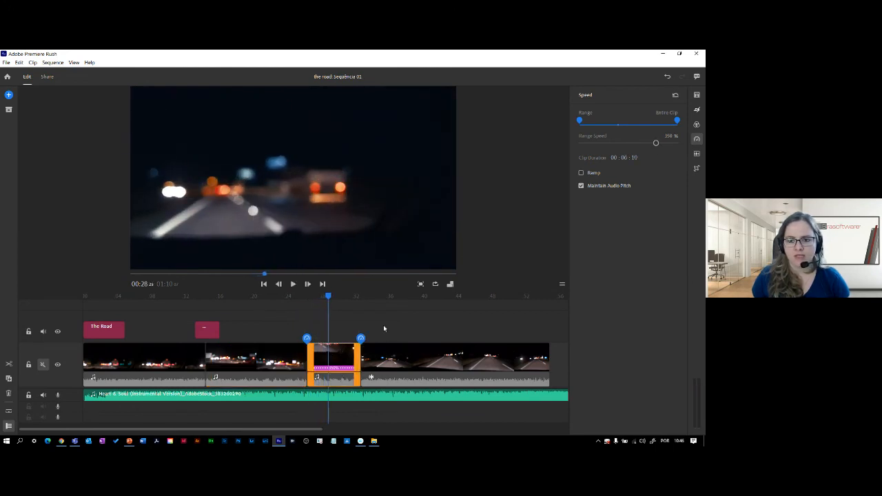
Enable Ramp for the third clip's speed change and replay the transition from the second clip into it
{"action": "left_click", "coordinate": [581, 173]}
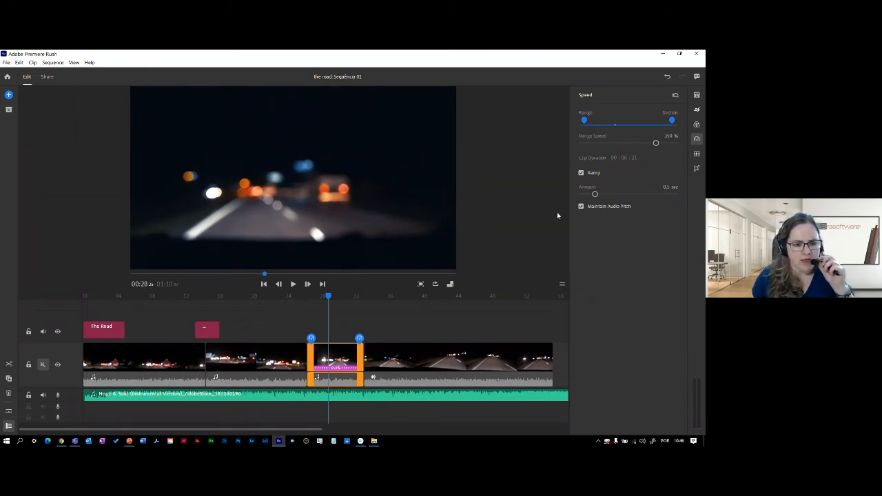
{"action": "left_click_drag", "start_coordinate": [328, 297], "coordinate": [303, 309]}
{"action": "key", "text": "space"}
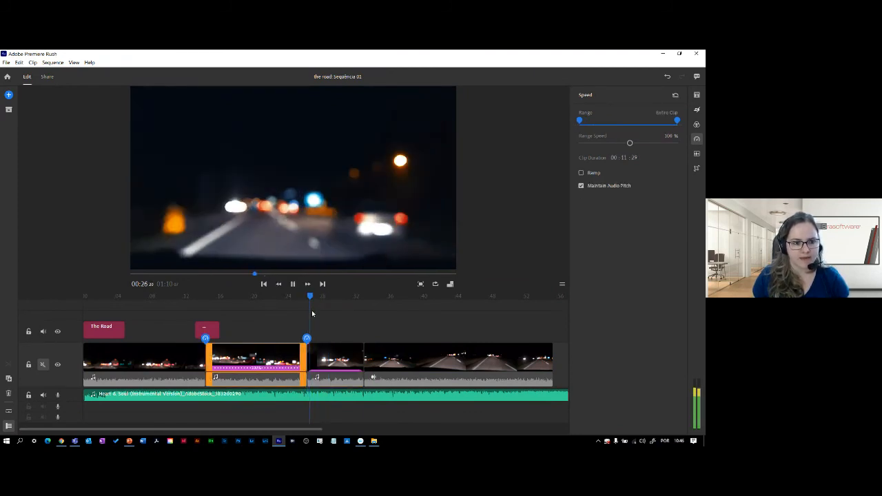
{"action": "key", "text": "space"}
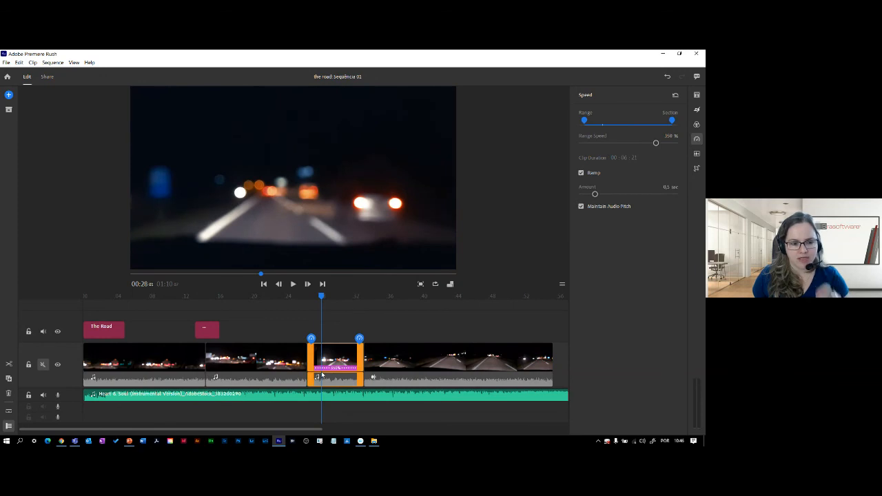
Return the playhead to about 25 seconds, near the end of the second clip, and enlarge the timeline area
{"action": "left_click_drag", "start_coordinate": [321, 298], "coordinate": [300, 299]}
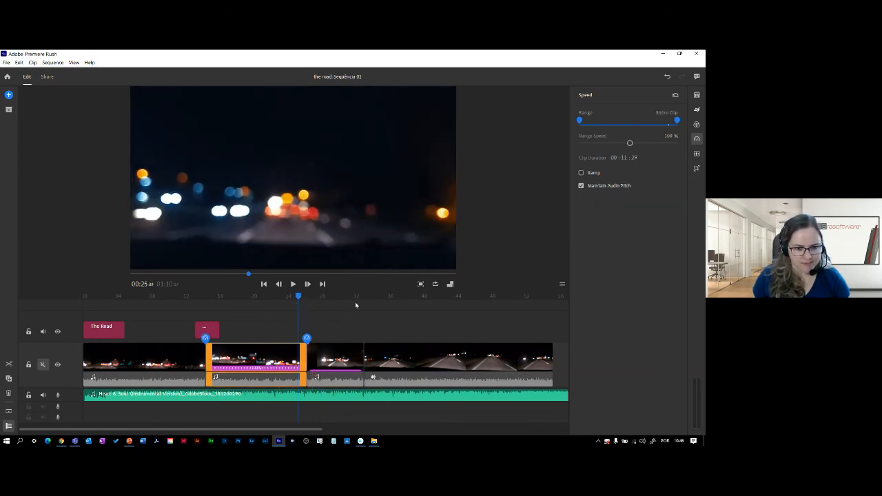
{"action": "left_click_drag", "start_coordinate": [561, 283], "coordinate": [561, 243]}
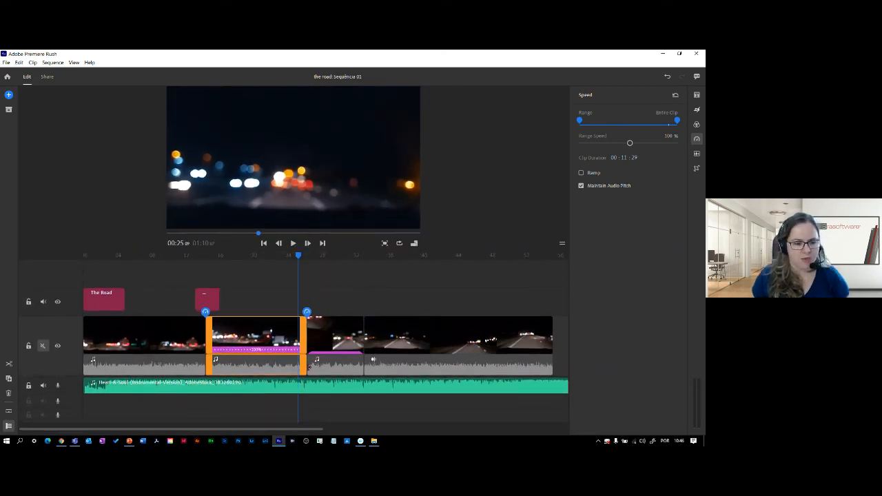
Play the transition into the third road clip and narrow that clip's 350% speed range at both ends
{"action": "key", "text": "space"}
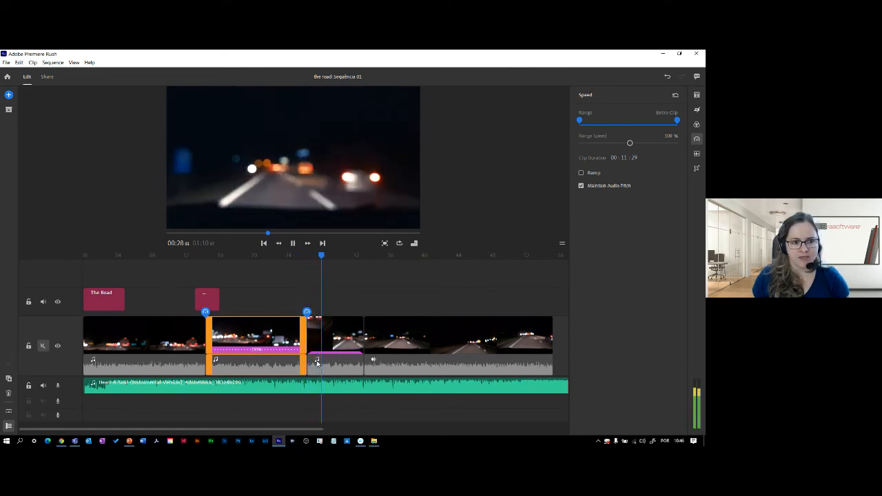
{"action": "left_click", "coordinate": [316, 364]}
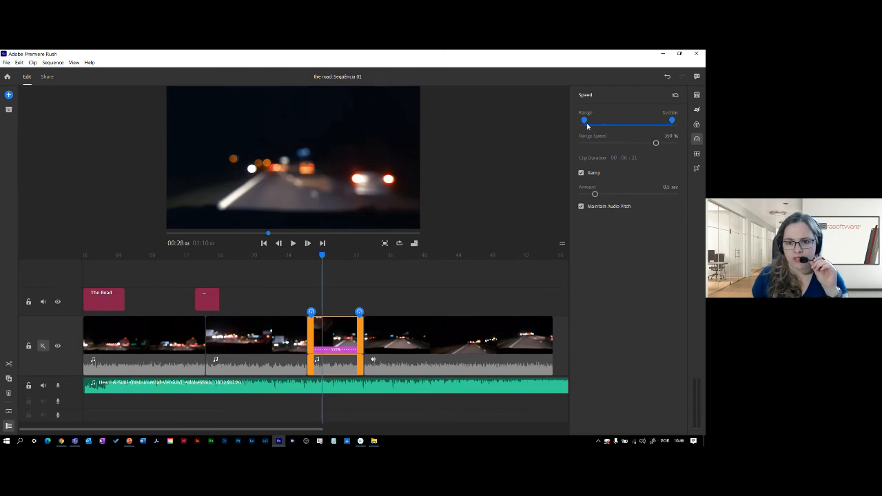
{"action": "left_click_drag", "start_coordinate": [587, 126], "coordinate": [597, 122]}
{"action": "left_click_drag", "start_coordinate": [672, 122], "coordinate": [660, 122]}
Preview the third clip's narrowed speed range from the end of the second clip, and select the The Road title clip
{"action": "left_click_drag", "start_coordinate": [324, 258], "coordinate": [310, 266]}
{"action": "key", "text": "space"}
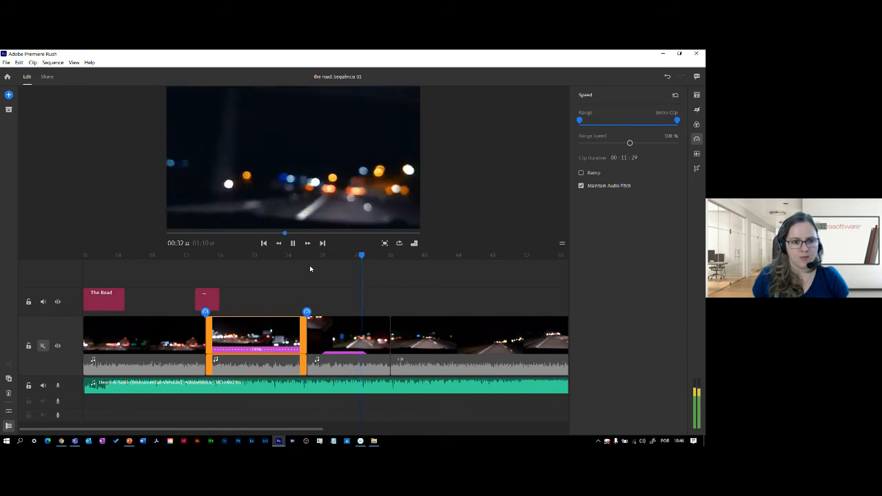
{"action": "key", "text": "space"}
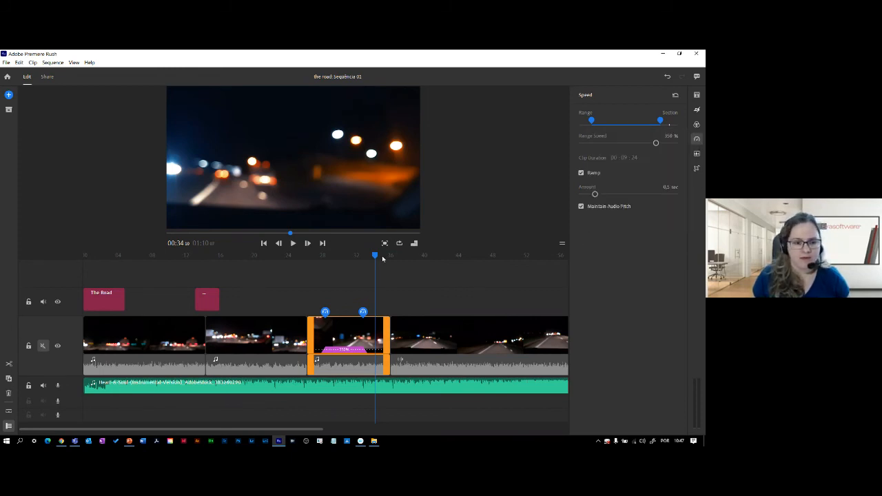
{"action": "left_click_drag", "start_coordinate": [376, 259], "coordinate": [315, 297]}
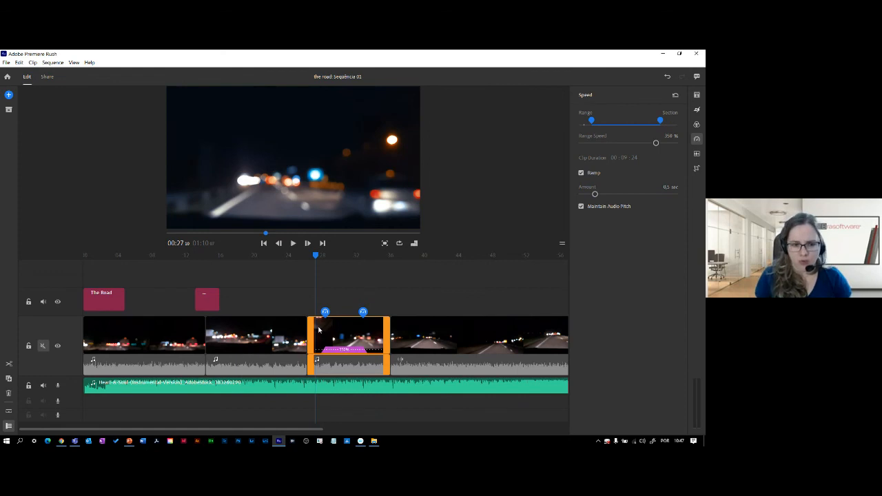
{"action": "left_click", "coordinate": [104, 298]}
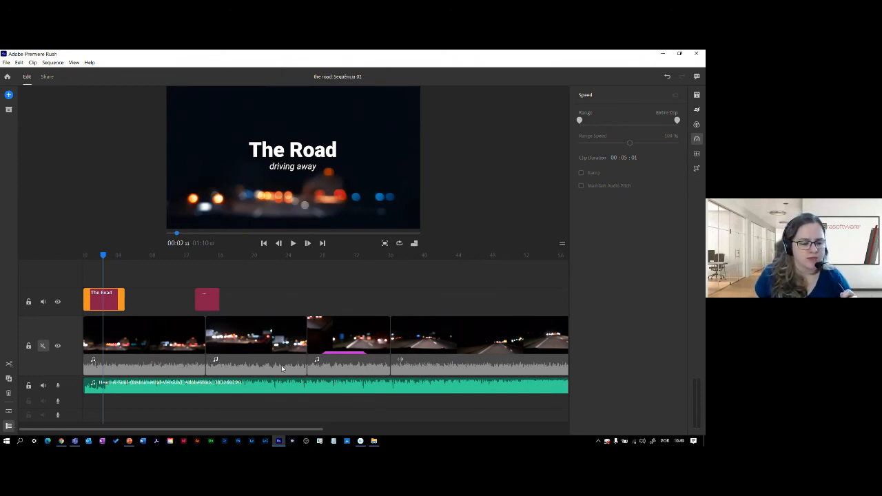
Switch to Chrome, copy the web address of the Adobe Premiere Rush system requirements page, and return to Rush
{"action": "left_click", "coordinate": [61, 442]}
{"action": "left_click_drag", "start_coordinate": [507, 75], "coordinate": [401, 76]}
{"action": "left_click", "coordinate": [215, 86]}
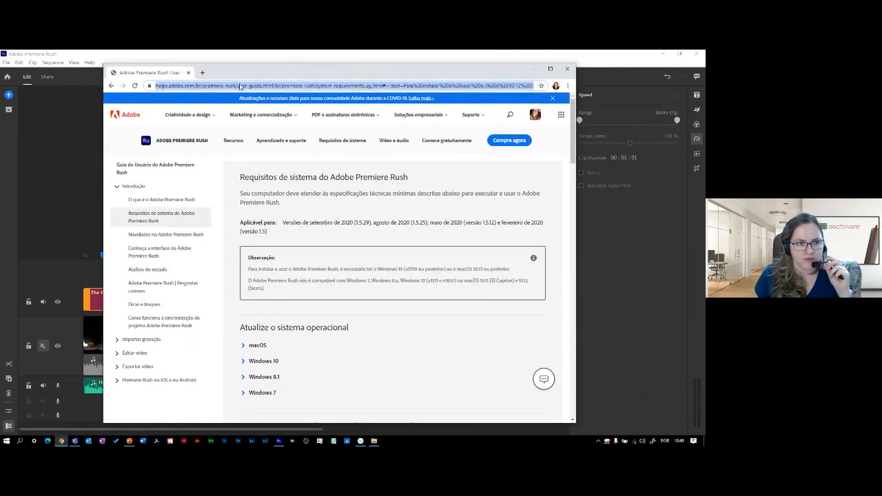
{"action": "right_click", "coordinate": [222, 86]}
{"action": "left_click", "coordinate": [239, 129]}
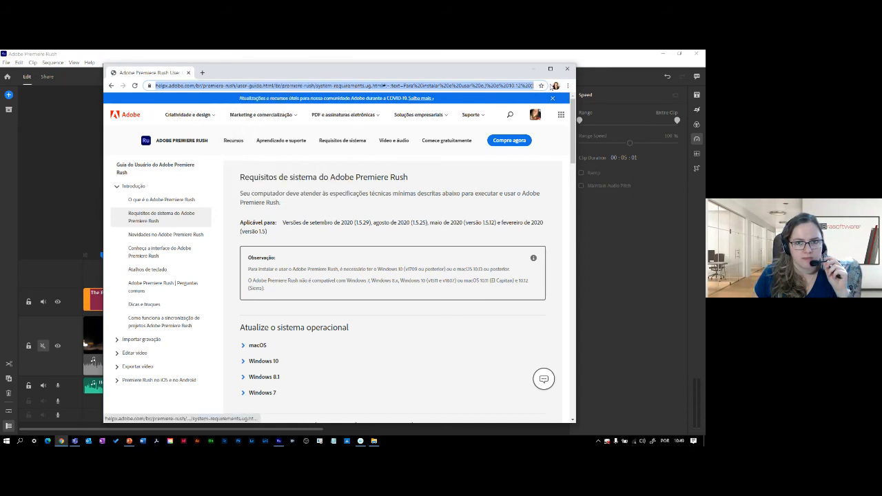
{"action": "left_click", "coordinate": [534, 69]}
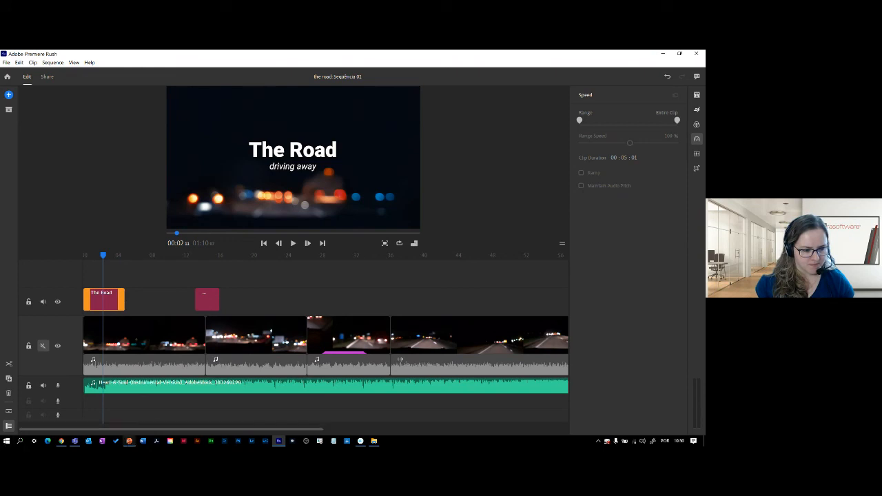
Leave the road project for the project list and show the management options of the AutoReframe project
{"action": "mouse_move", "coordinate": [129, 441]}
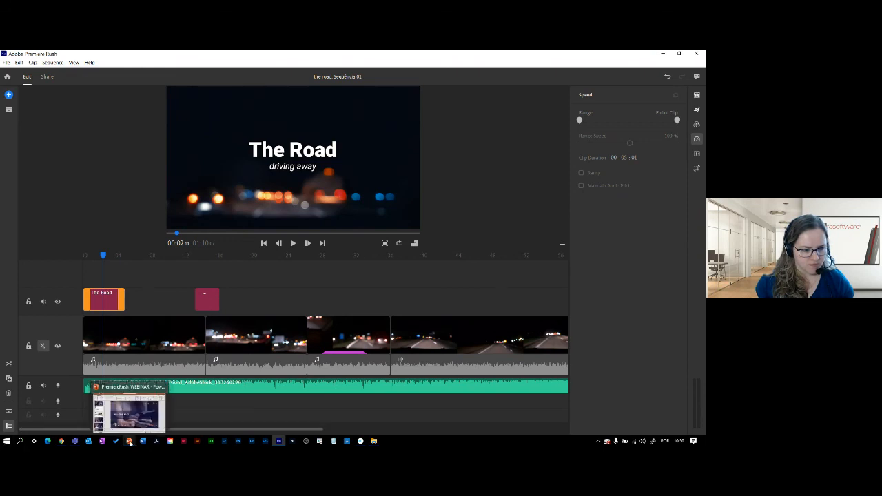
{"action": "left_click", "coordinate": [7, 77]}
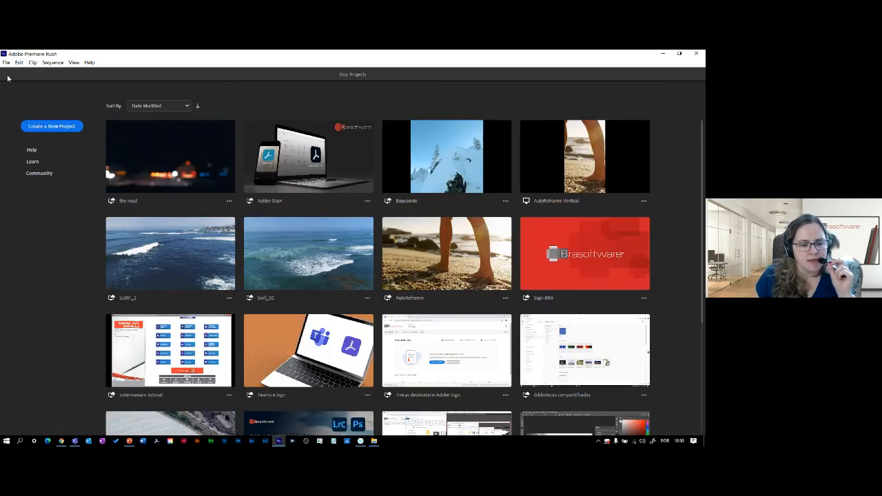
{"action": "left_click", "coordinate": [505, 298]}
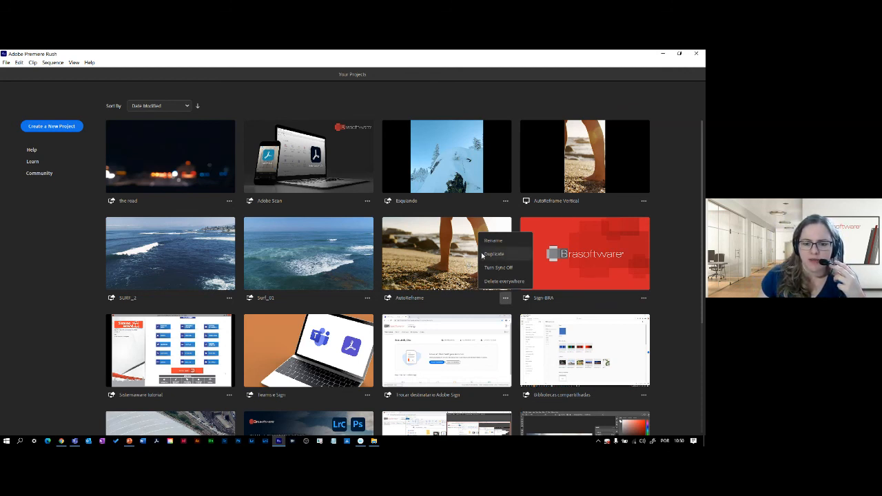
{"action": "left_click", "coordinate": [513, 218]}
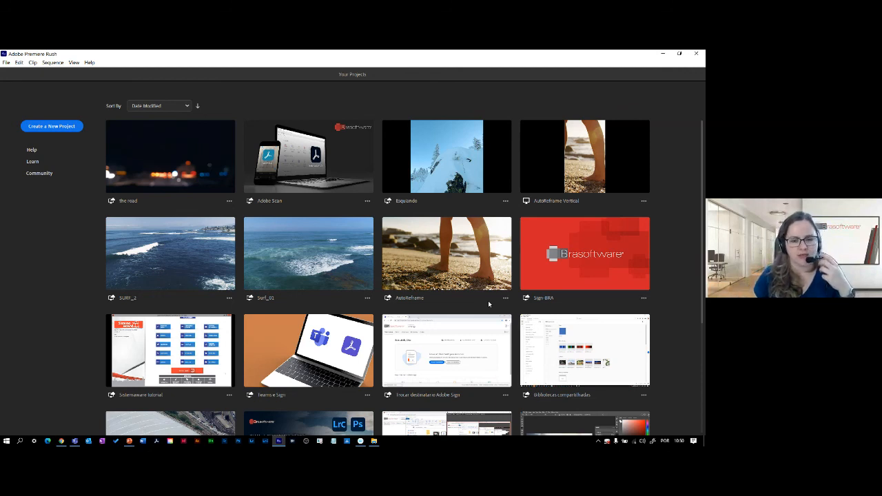
{"action": "left_click", "coordinate": [505, 298]}
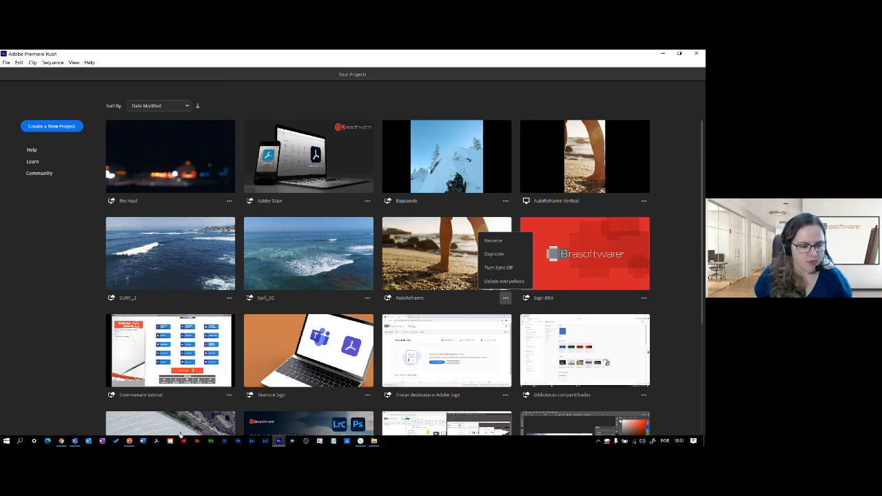
Switch to the PremiereRush_WEBINAR presentation in PowerPoint
{"action": "left_click", "coordinate": [120, 399]}
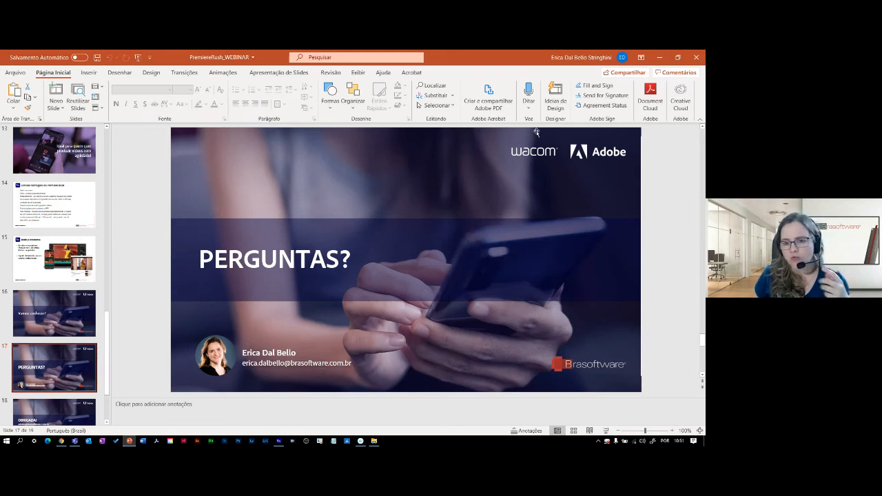